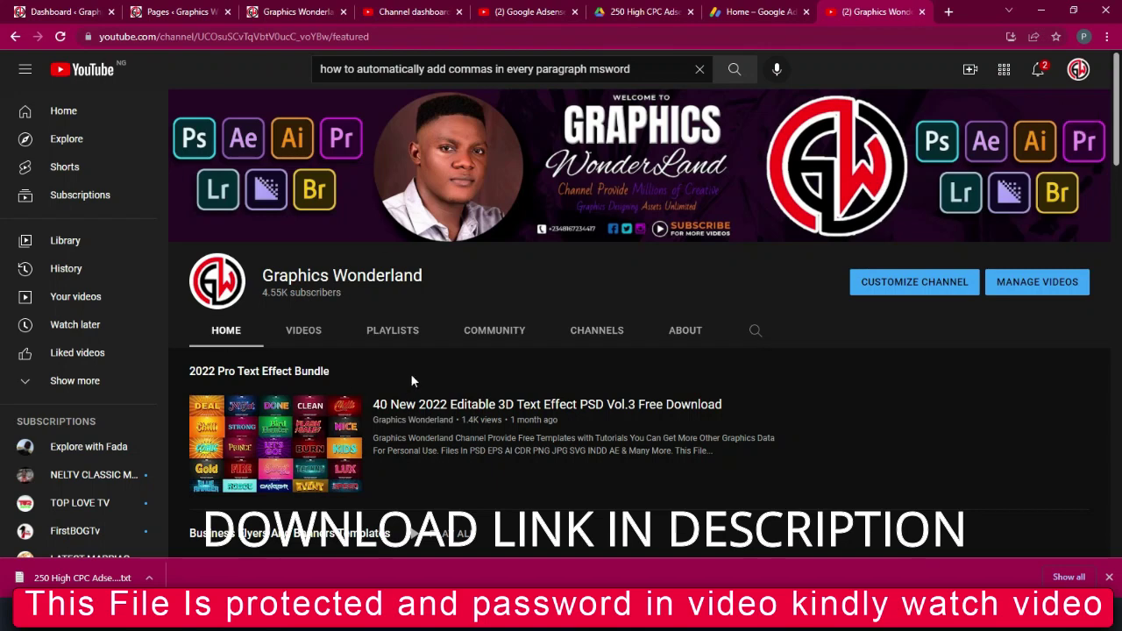
# - Show the Graphics Wonderland channel's Videos tab listing all its uploads
pyautogui.scroll(-5, 590, 344)
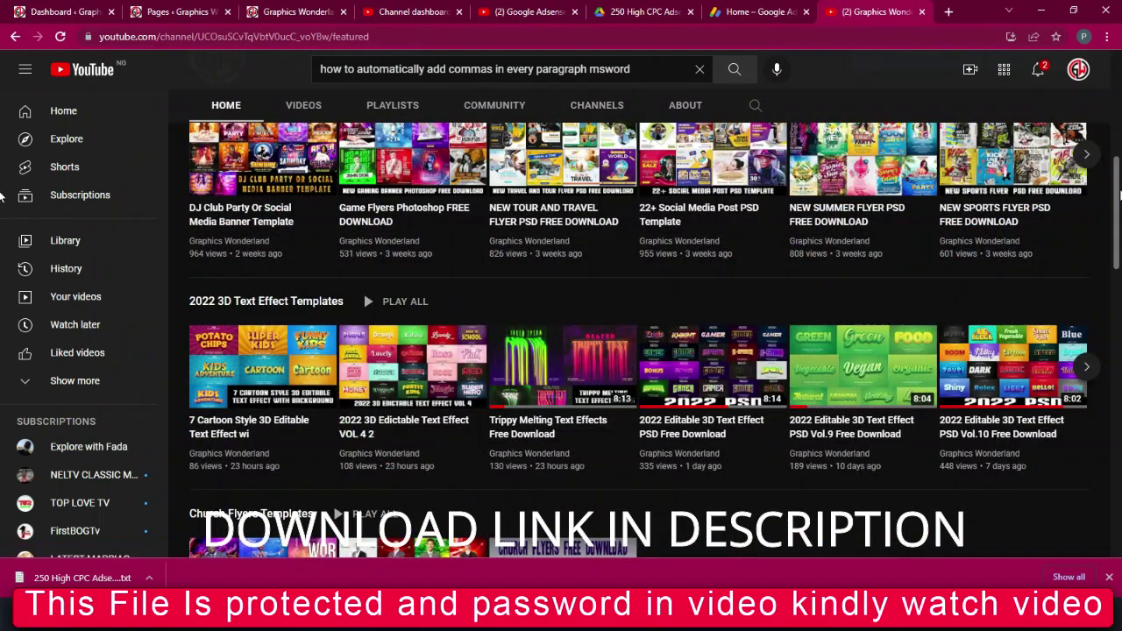
pyautogui.moveTo(1117, 207)
pyautogui.mouseDown()
pyautogui.moveTo(1110, 465)
pyautogui.moveTo(1112, 187)
pyautogui.mouseUp()
pyautogui.scroll(4, 554, 288)
pyautogui.click(299, 344)
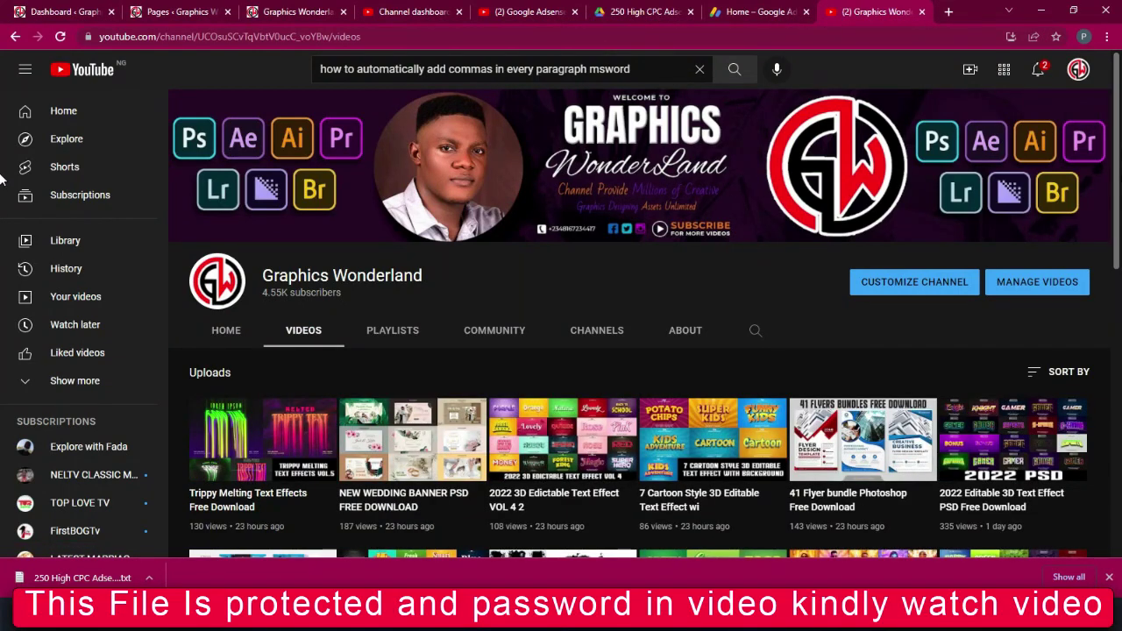
# - Browse down through the uploads, then return to the top at Trippy Melting Text Effects Free Download
pyautogui.scroll(-1, 1, 175)
pyautogui.scroll(-2, 2, 246)
pyautogui.scroll(-2, 2, 298)
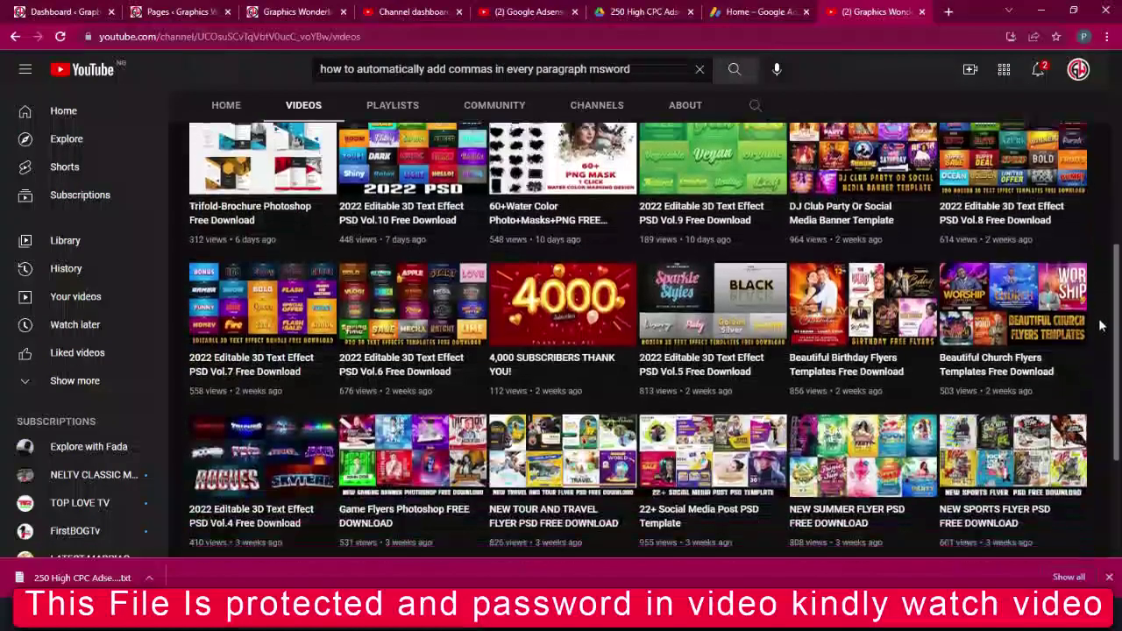
pyautogui.scroll(2, 1, 311)
pyautogui.scroll(-2, 561, 351)
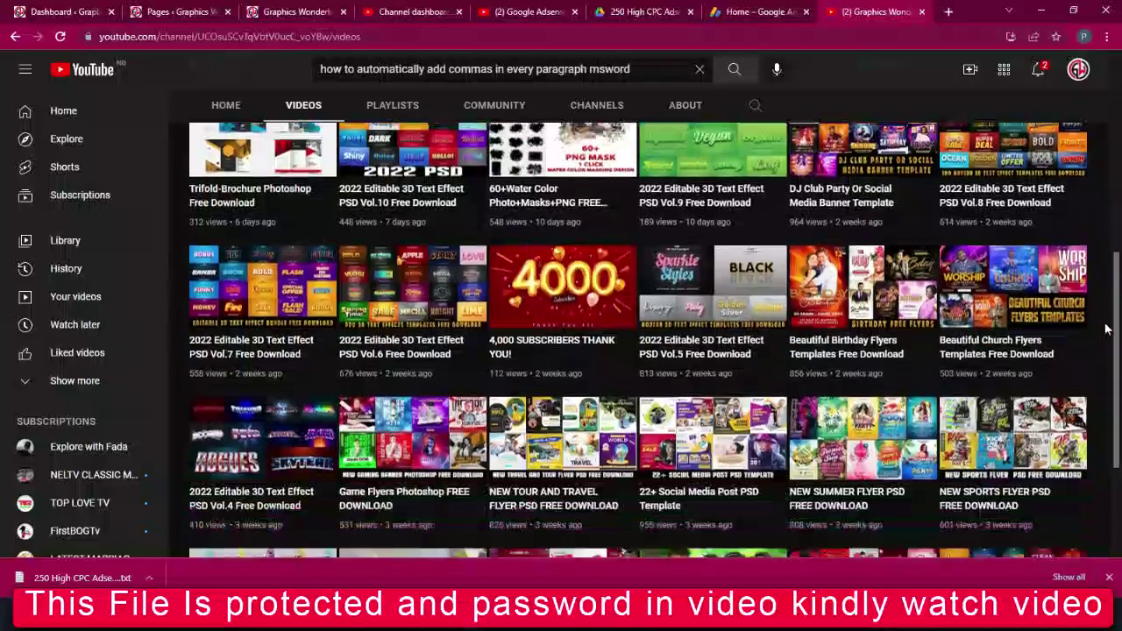
pyautogui.scroll(-2, 1112, 403)
pyautogui.scroll(-2, 1069, 386)
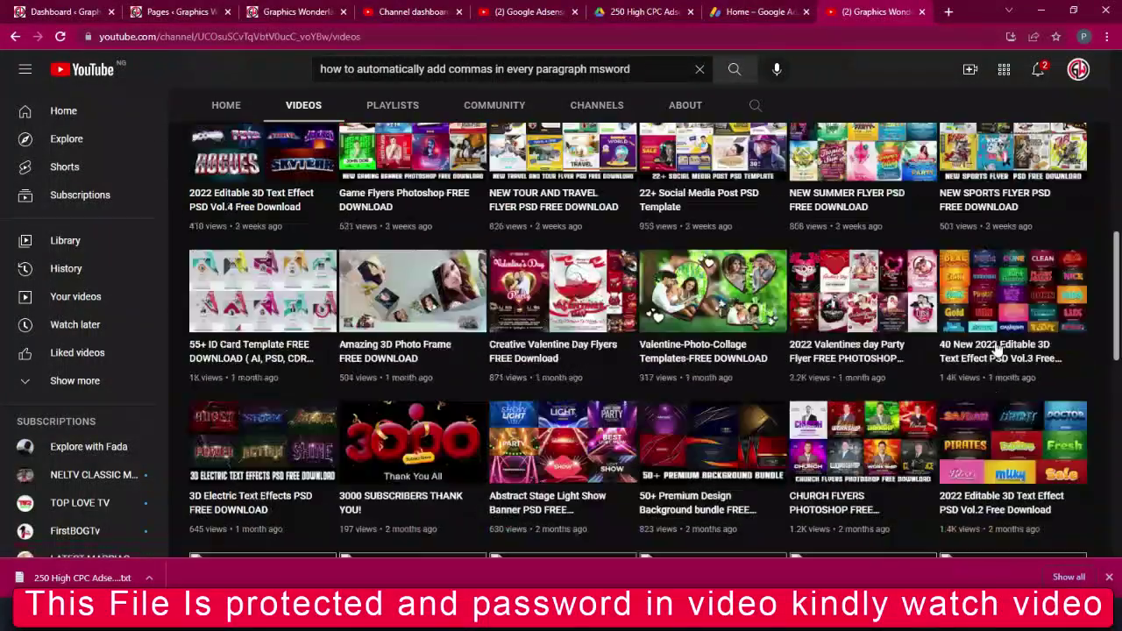
pyautogui.scroll(-4, 996, 349)
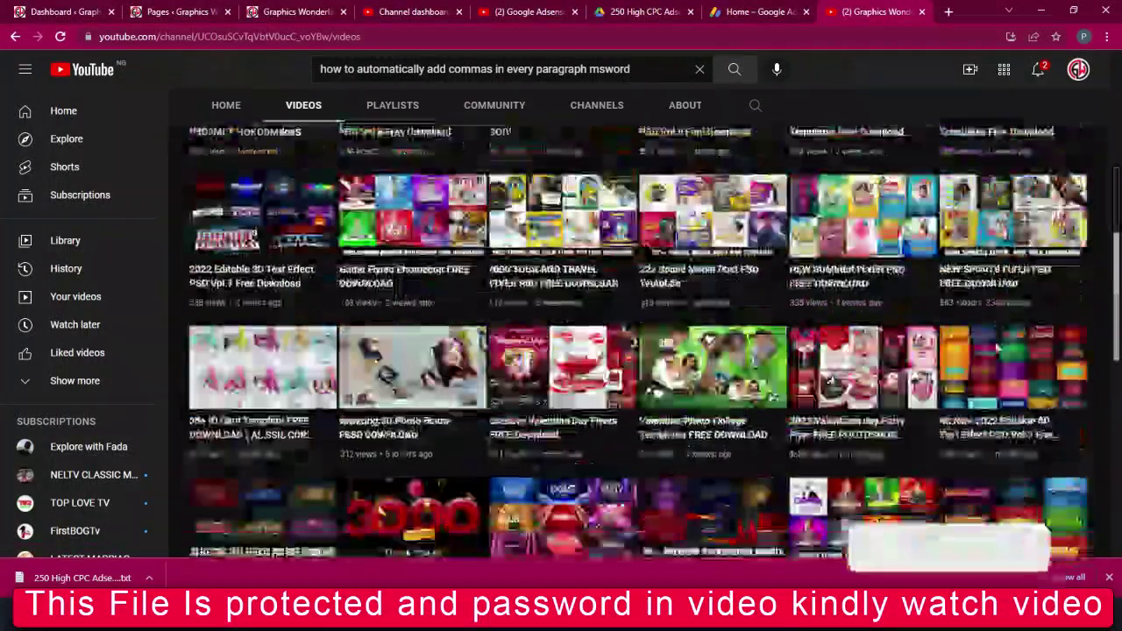
pyautogui.scroll(-4, 997, 349)
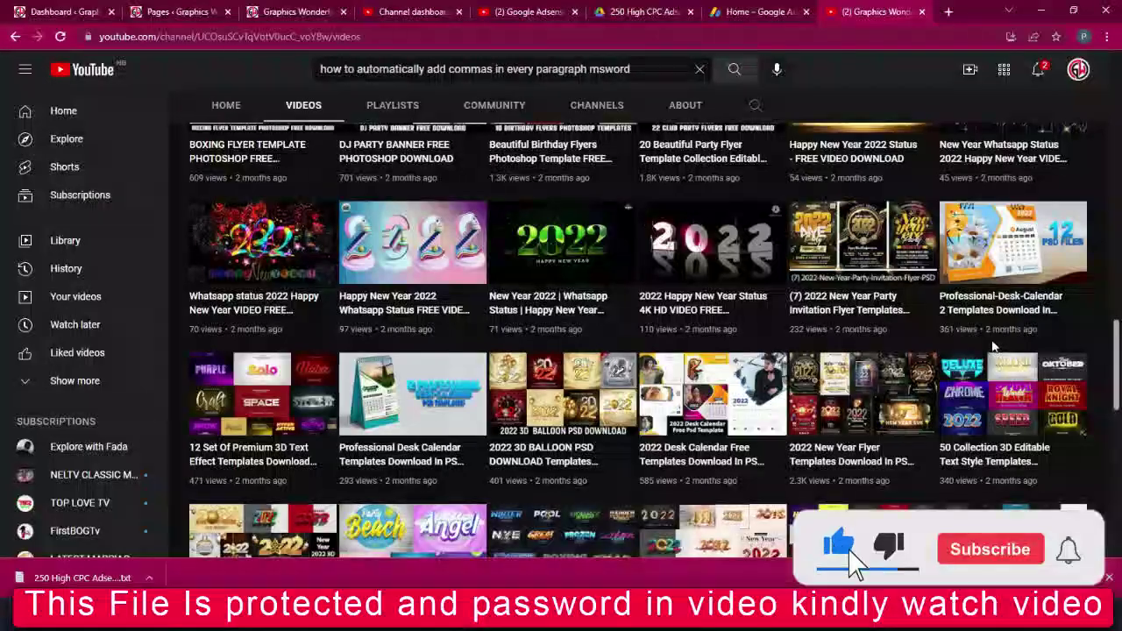
pyautogui.scroll(-5, 996, 349)
pyautogui.scroll(-4, 991, 348)
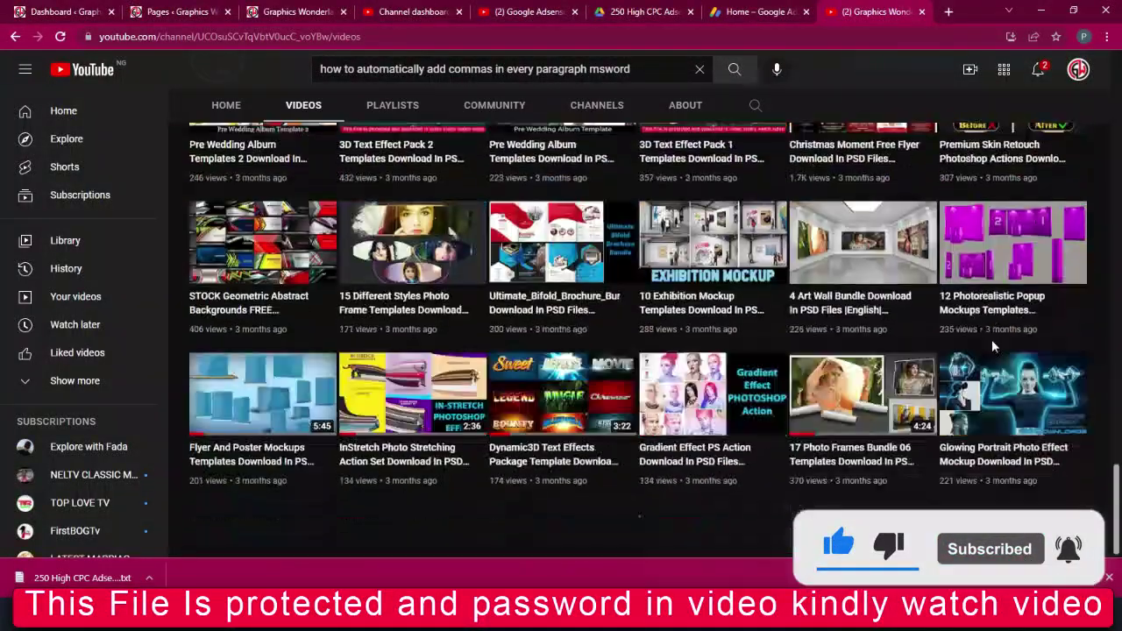
pyautogui.scroll(-5, 991, 348)
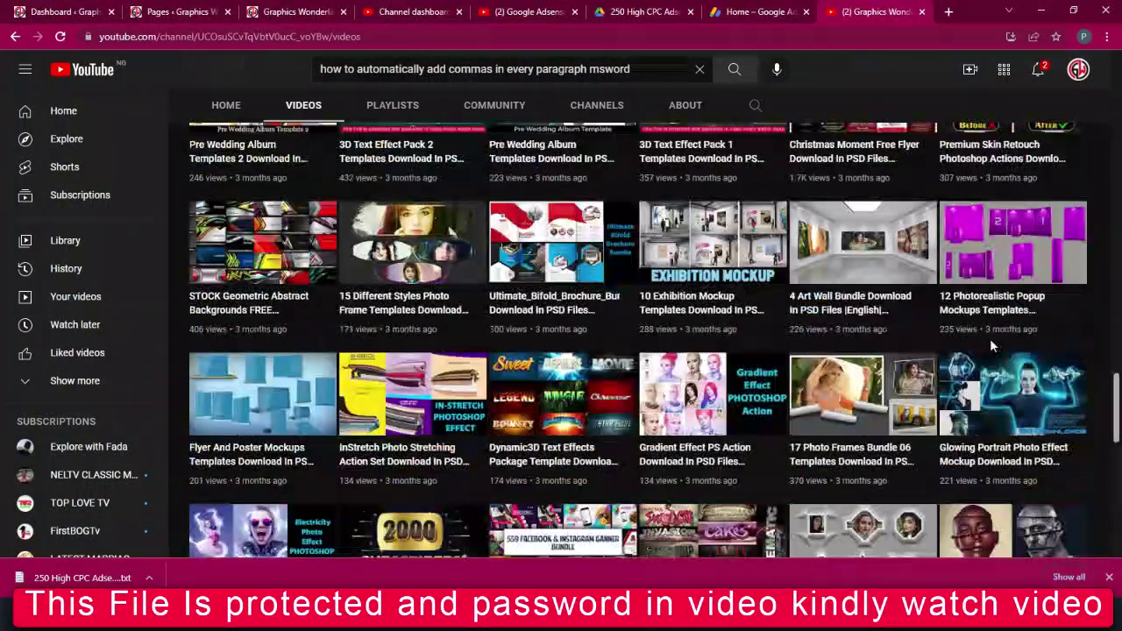
pyautogui.scroll(-4, 990, 342)
pyautogui.scroll(-5, 988, 348)
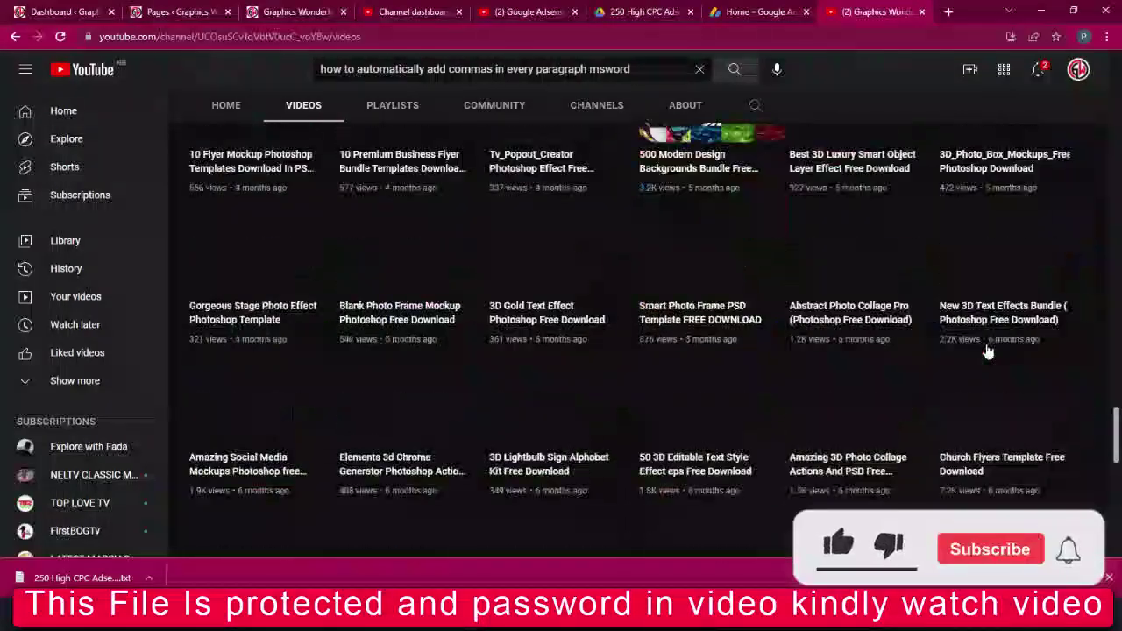
pyautogui.scroll(-4, 977, 345)
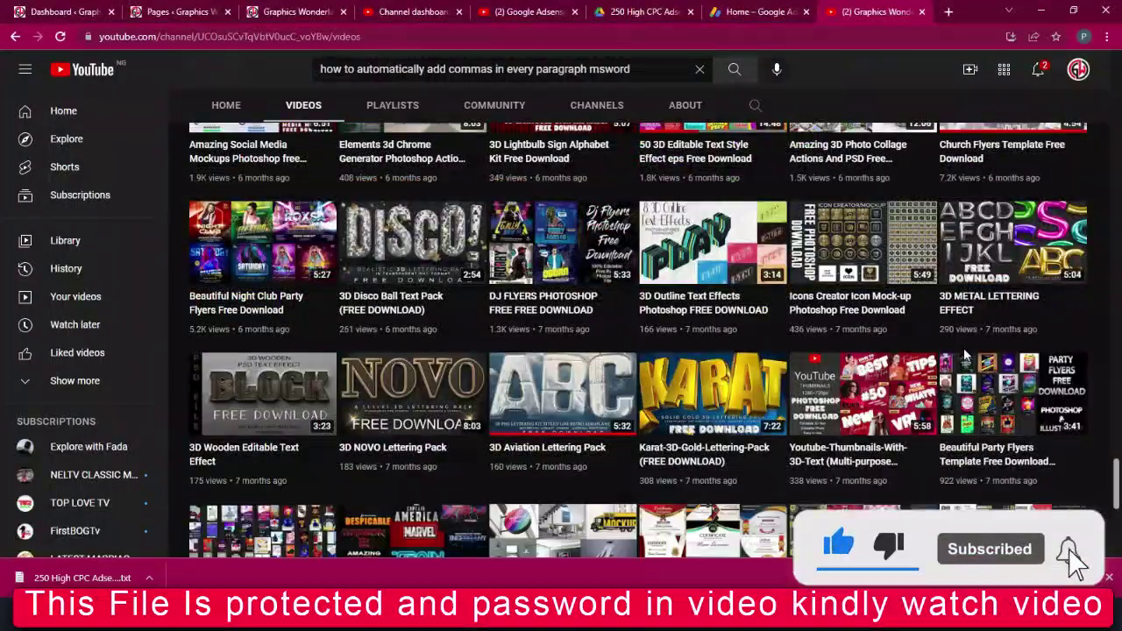
pyautogui.scroll(-5, 969, 352)
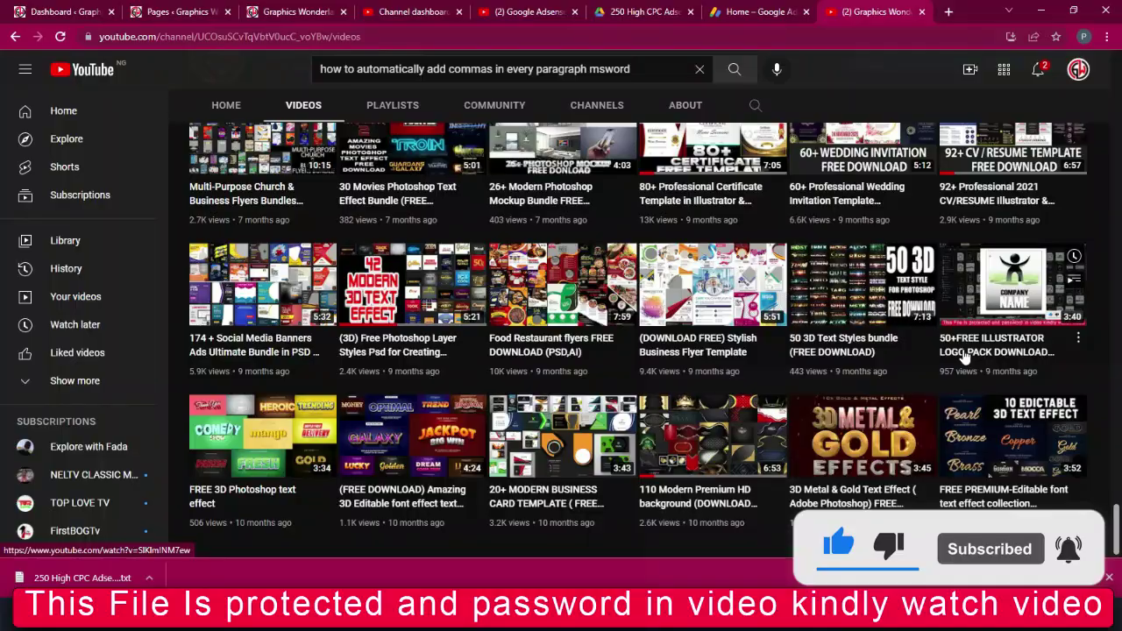
pyautogui.scroll(5, 966, 355)
pyautogui.scroll(5, 963, 356)
pyautogui.scroll(5, 963, 356)
pyautogui.scroll(5, 965, 355)
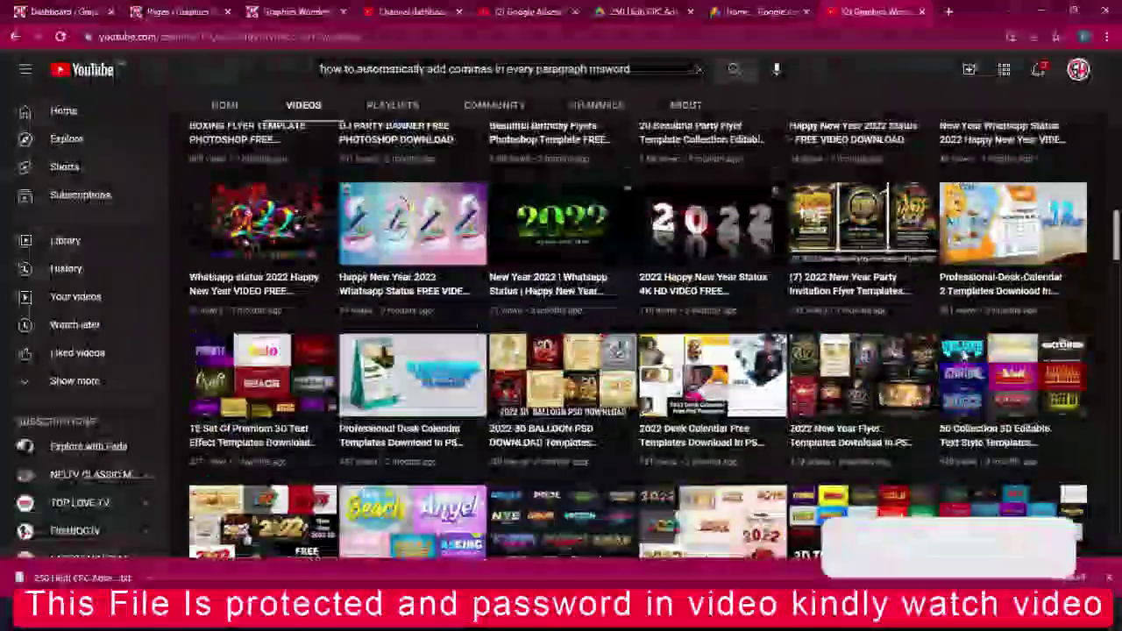
pyautogui.scroll(5, 963, 356)
pyautogui.scroll(5, 963, 356)
pyautogui.scroll(3, 962, 356)
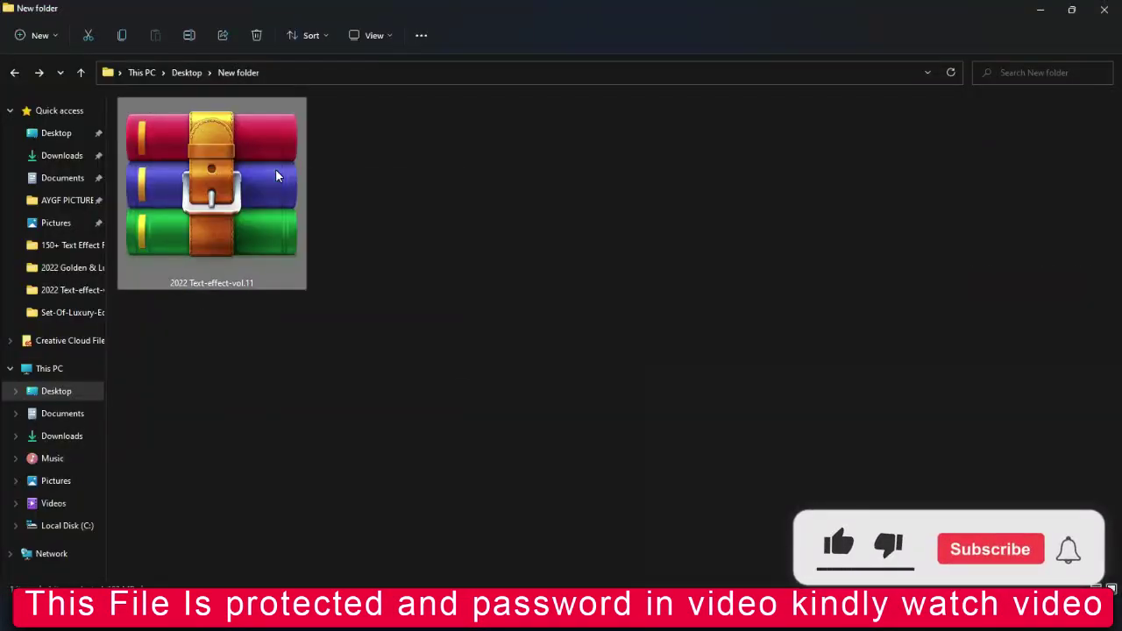
# - Extract the 2022 Text-effect-vol.11 RAR into a same-named folder, pasting the archive password
pyautogui.rightClick(276, 175)
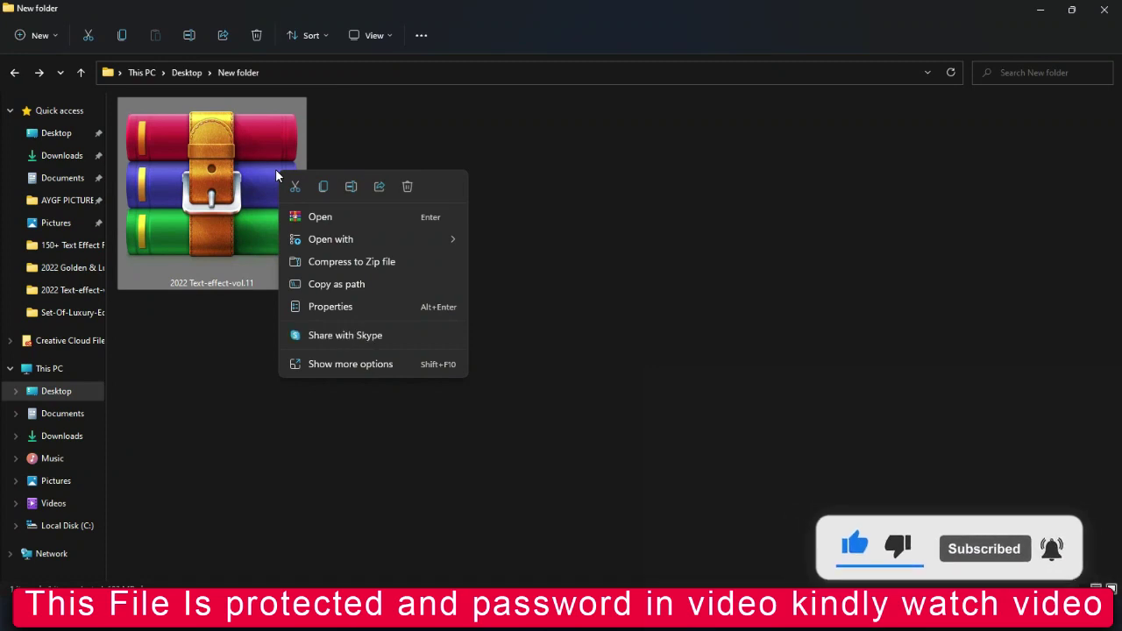
pyautogui.click(323, 365)
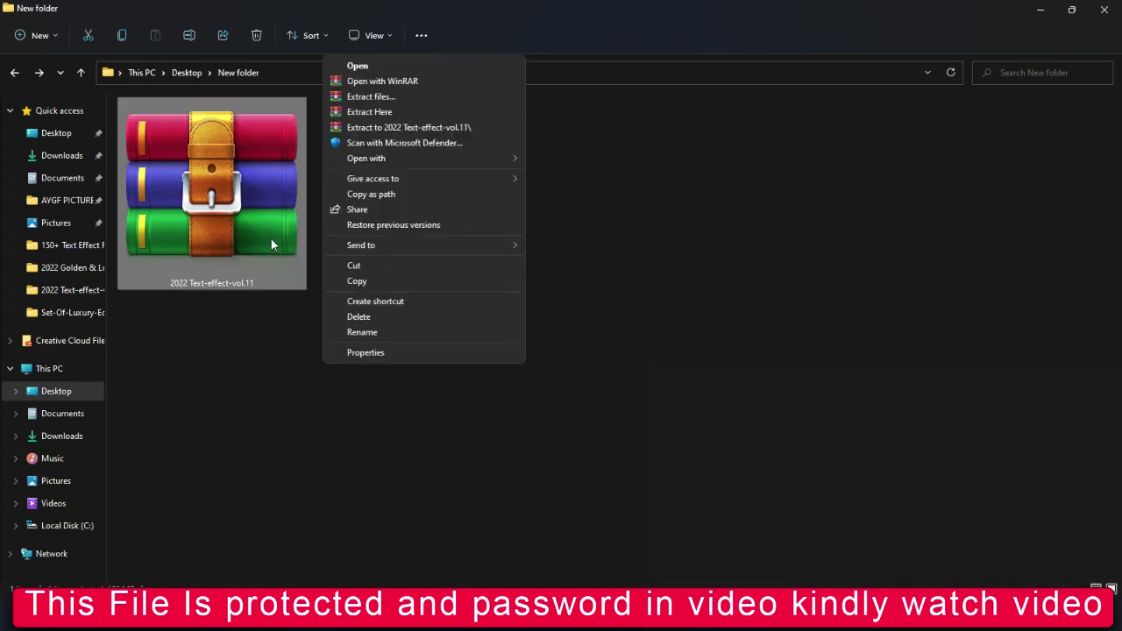
pyautogui.click(375, 128)
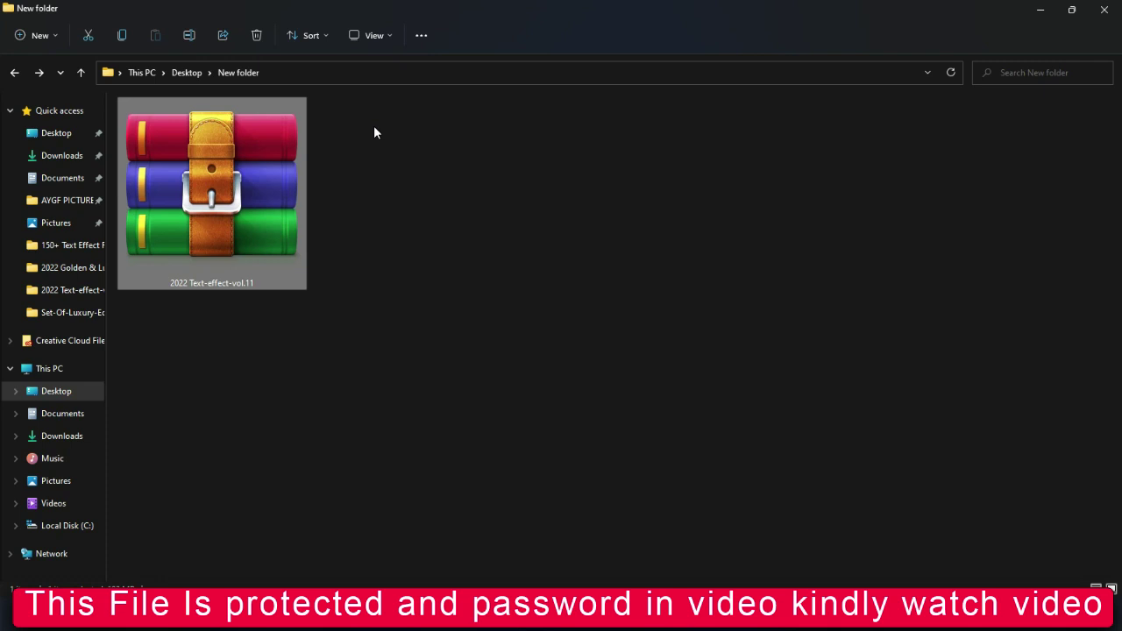
pyautogui.rightClick(294, 185)
pyautogui.click(334, 373)
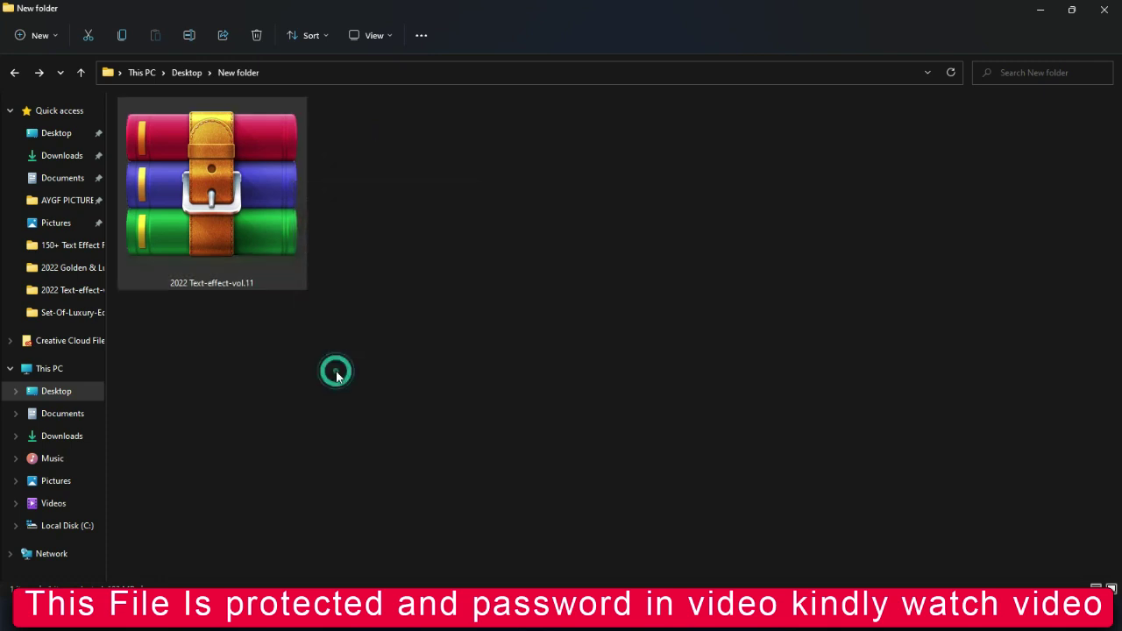
pyautogui.click(407, 137)
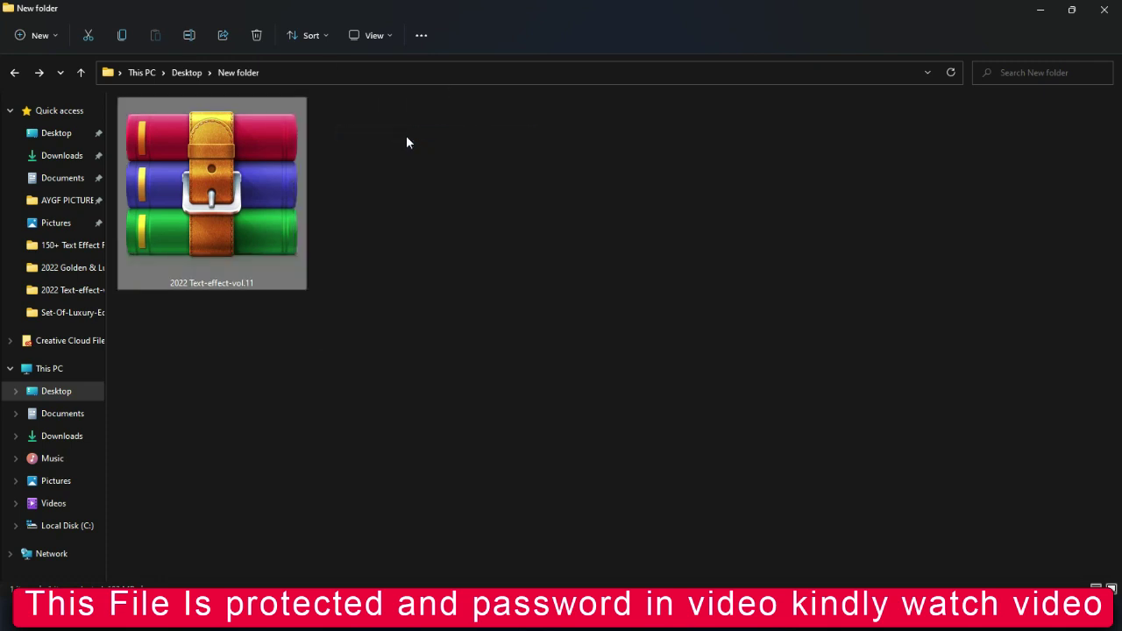
pyautogui.hotkey('ctrl', 'v')
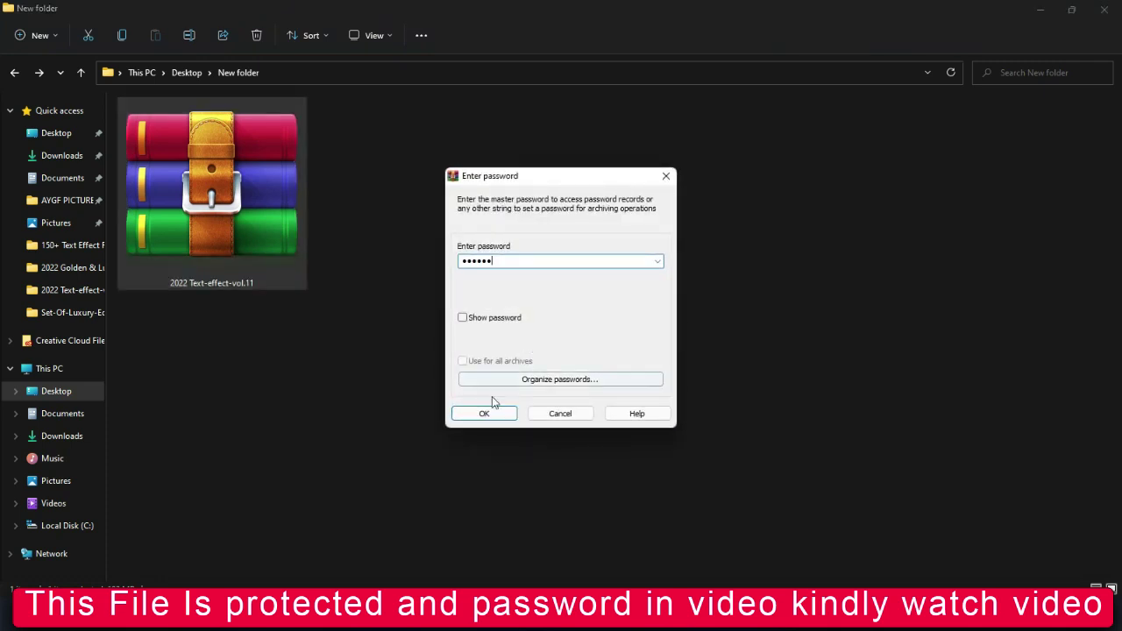
pyautogui.click(476, 410)
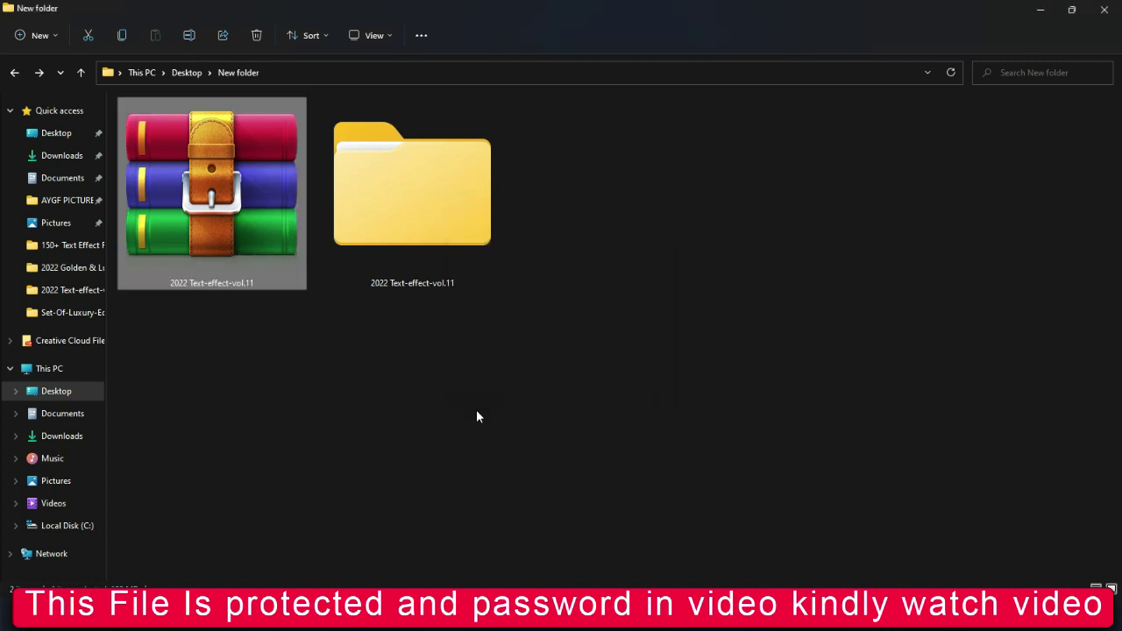
# - Open the extracted folder and its nested 2022 Text-effect-vol.11 folder as extra large thumbnails
pyautogui.doubleClick(406, 230)
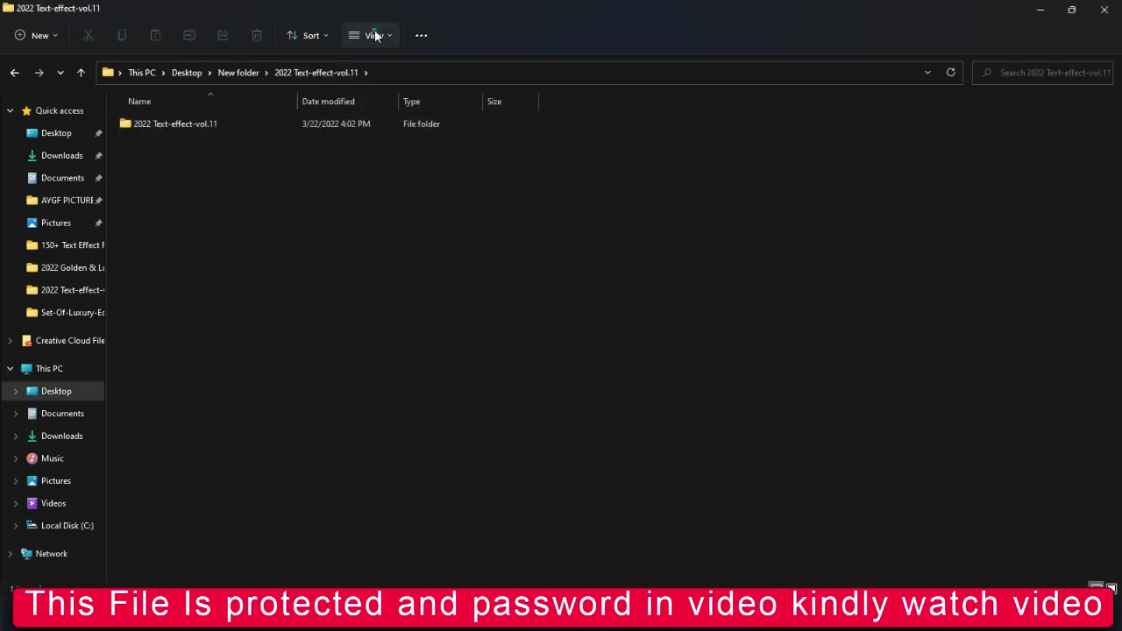
pyautogui.click(376, 35)
pyautogui.click(363, 63)
pyautogui.doubleClick(269, 163)
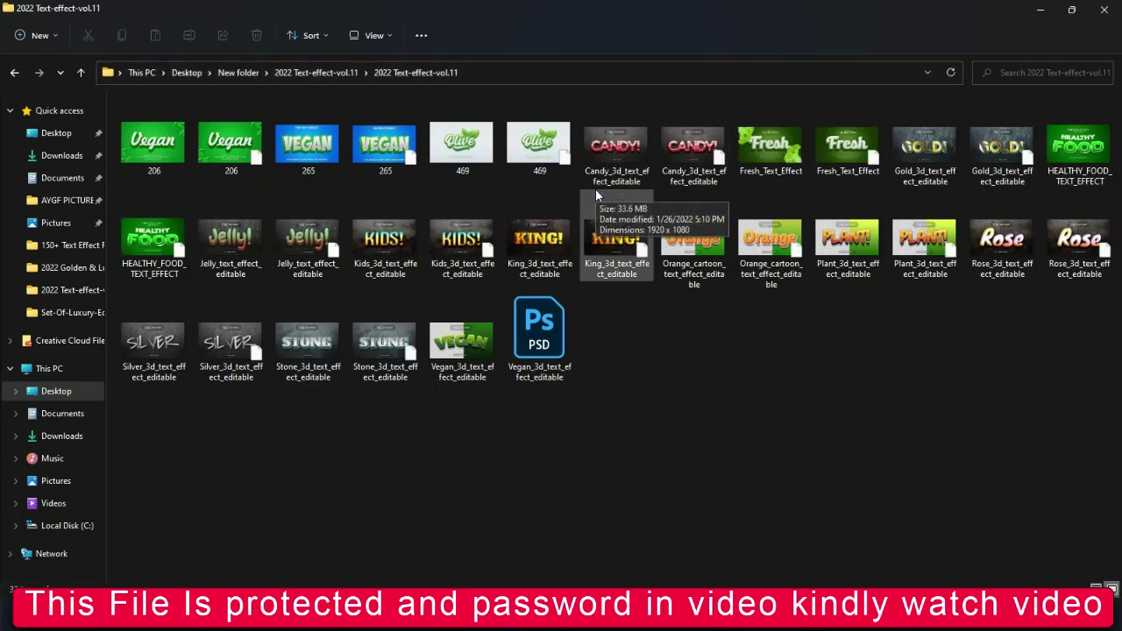
pyautogui.click(375, 36)
pyautogui.click(342, 68)
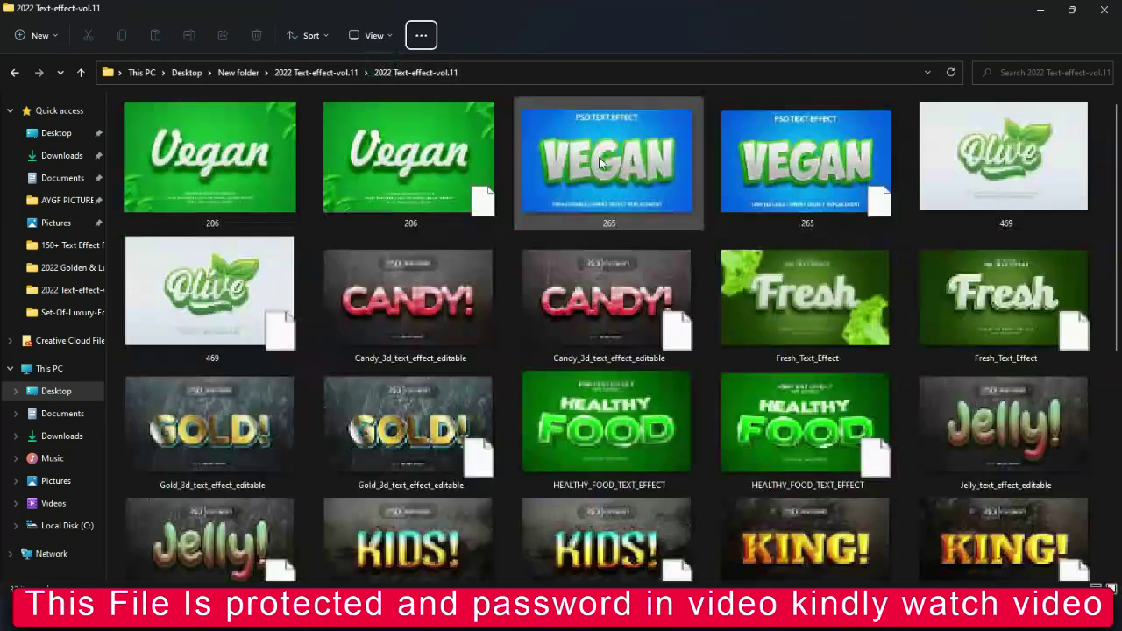
pyautogui.scroll(-5, 1053, 260)
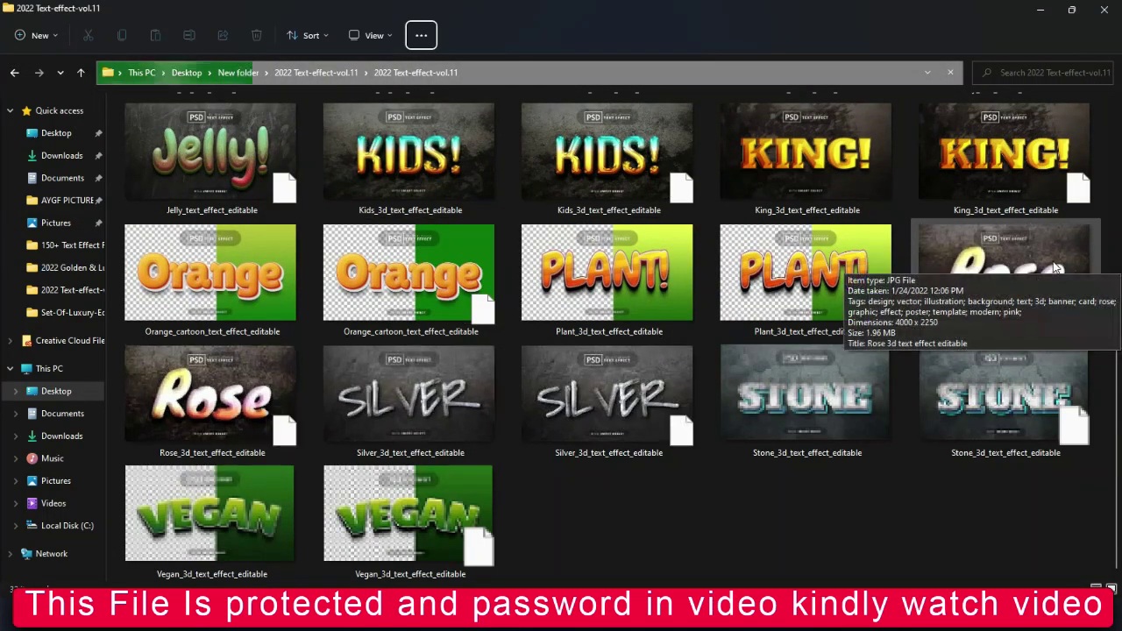
pyautogui.scroll(3, 1053, 261)
# - Switch the view to large icons and open the green Vegan preview image
pyautogui.click(378, 35)
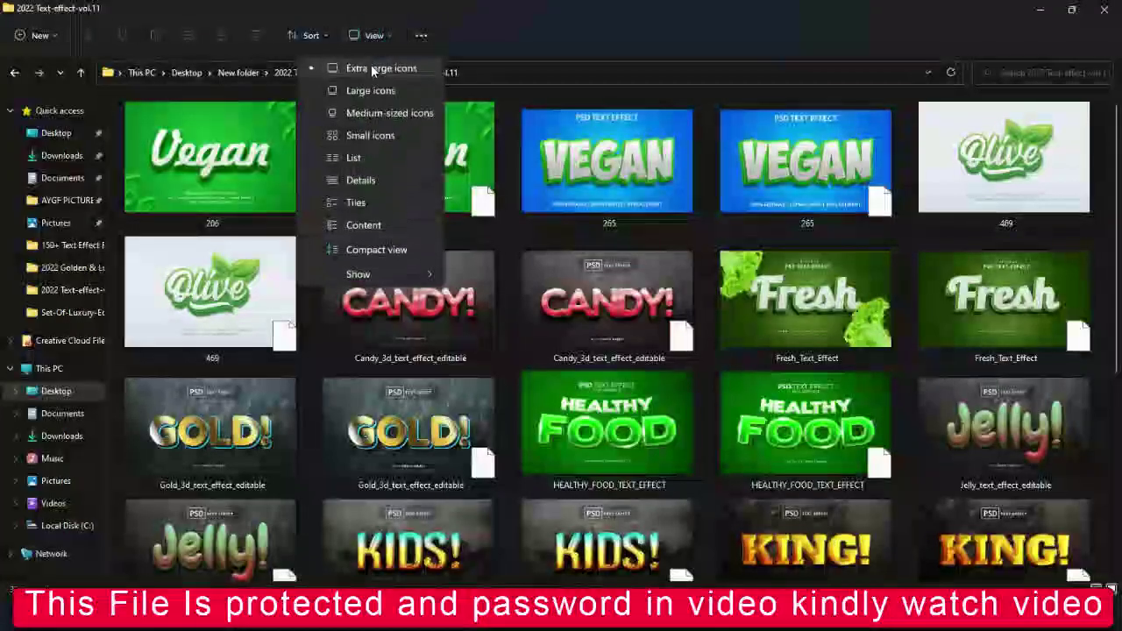
pyautogui.click(371, 64)
pyautogui.click(373, 35)
pyautogui.click(374, 82)
pyautogui.click(171, 123)
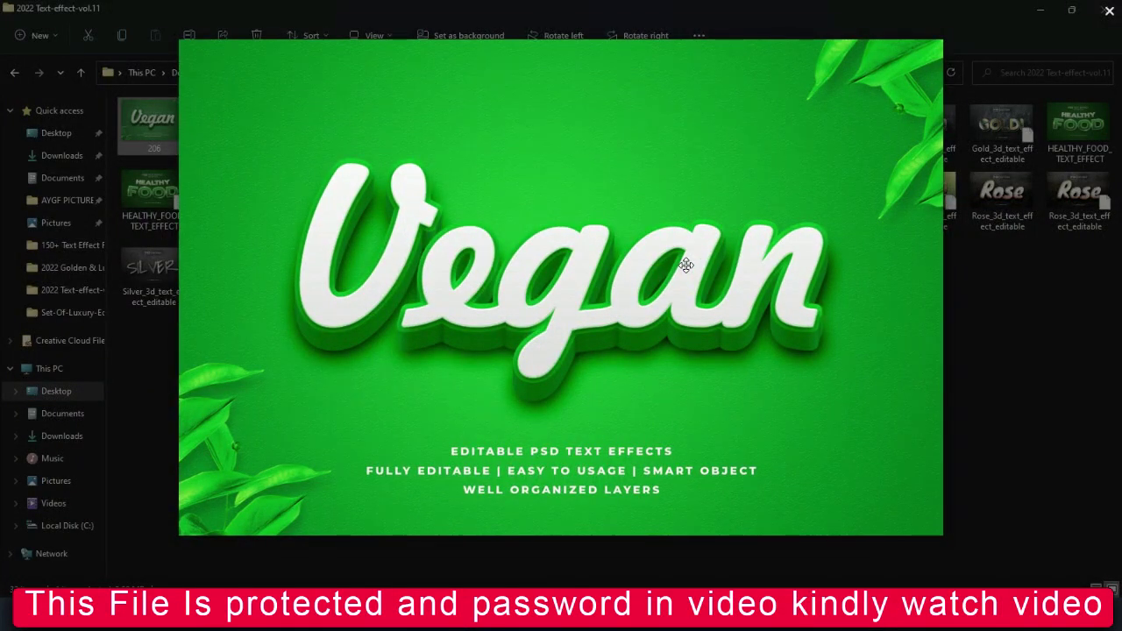
# - Page through the Fresh, GOLD! and HEALTHY FOOD previews, zooming in on each
pyautogui.press('Right')
pyautogui.press('Right')
pyautogui.press('Right')
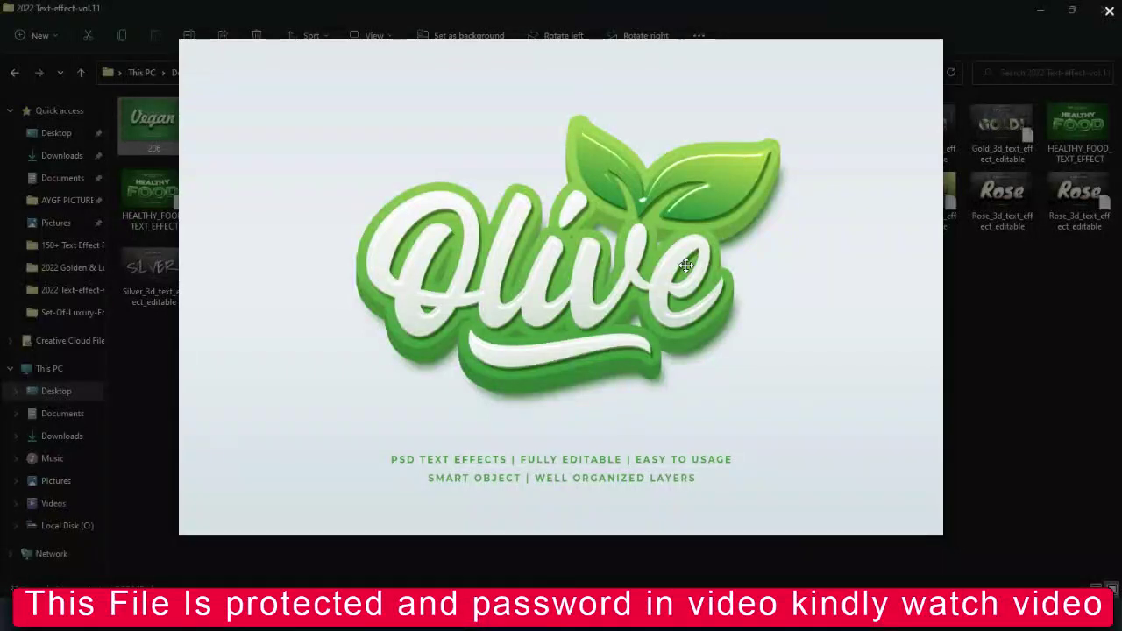
pyautogui.press('Right')
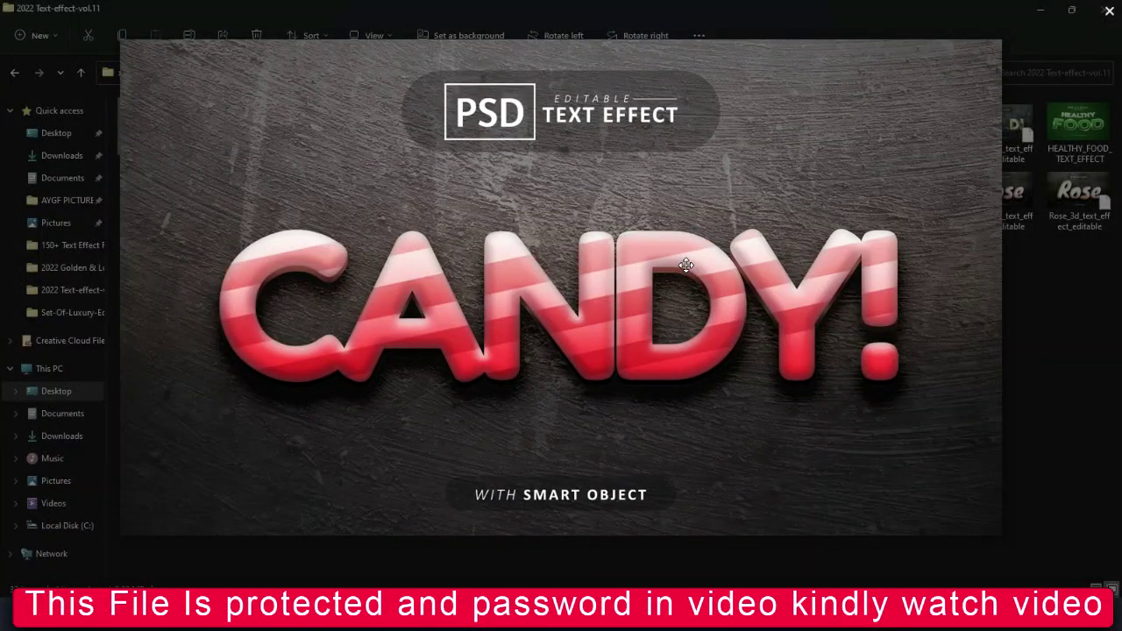
pyautogui.scroll(2, 685, 265)
pyautogui.scroll(1, 686, 265)
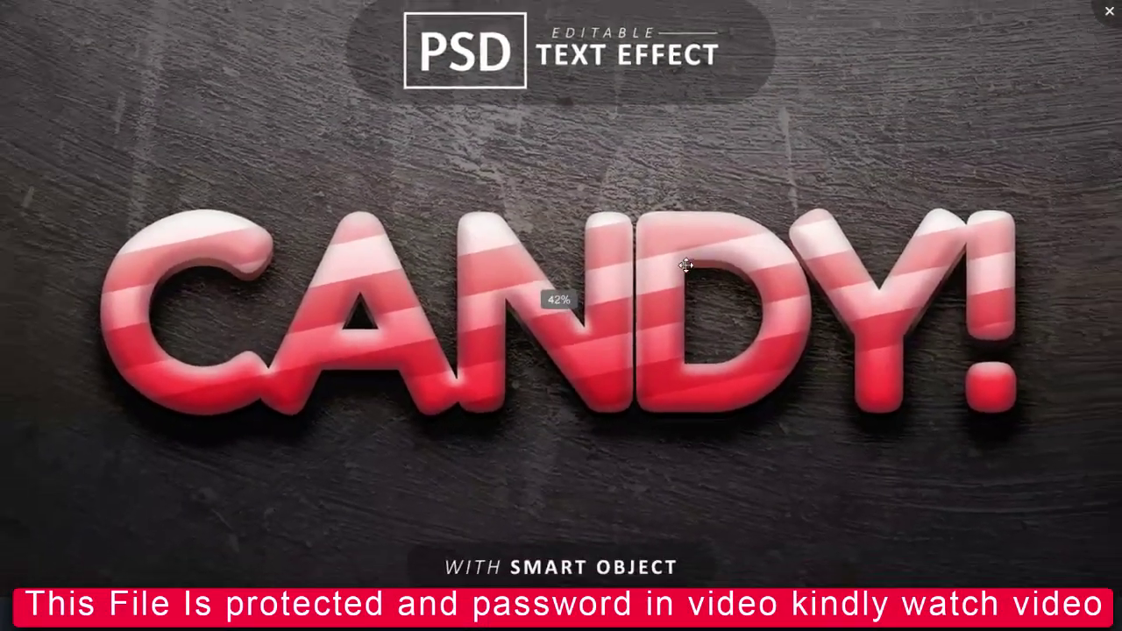
pyautogui.scroll(-3, 686, 265)
pyautogui.press('Right')
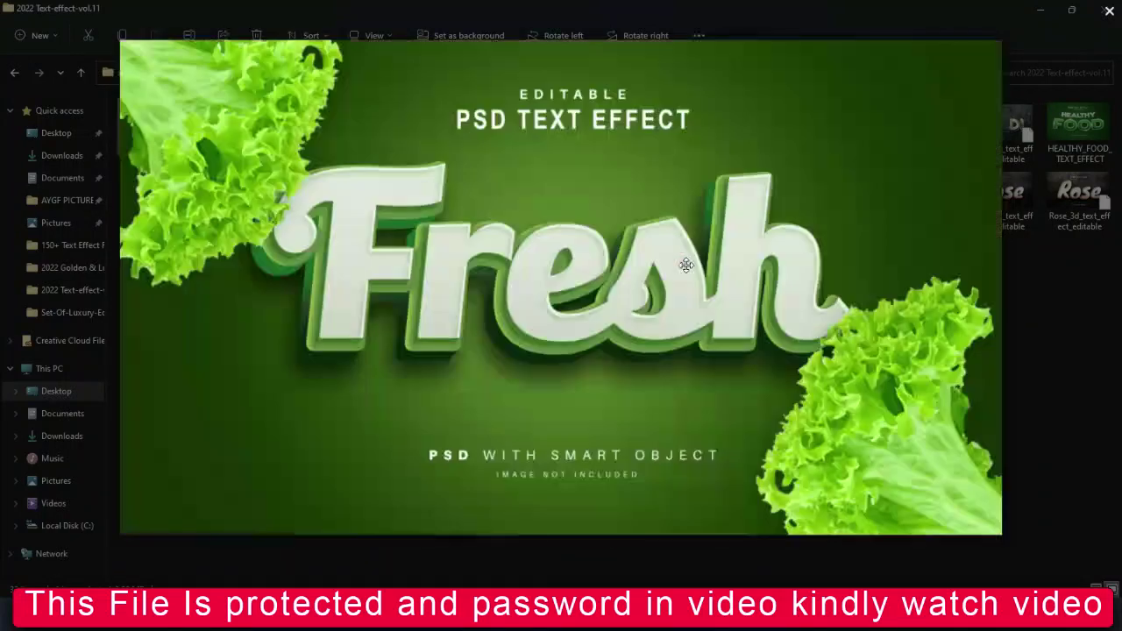
pyautogui.press('Right')
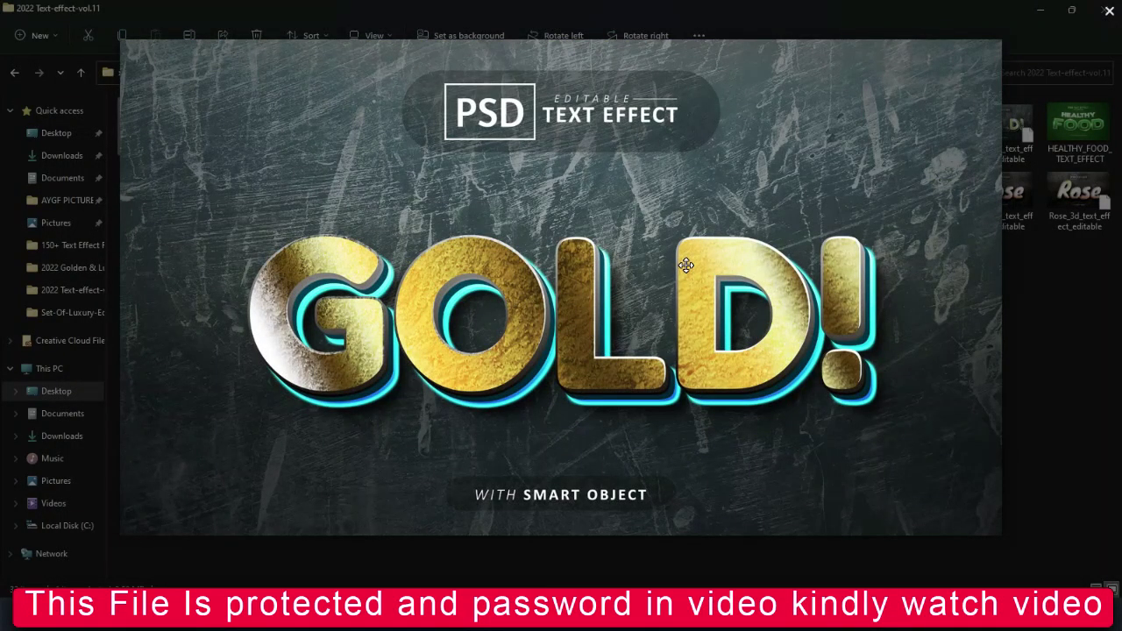
pyautogui.scroll(1, 685, 264)
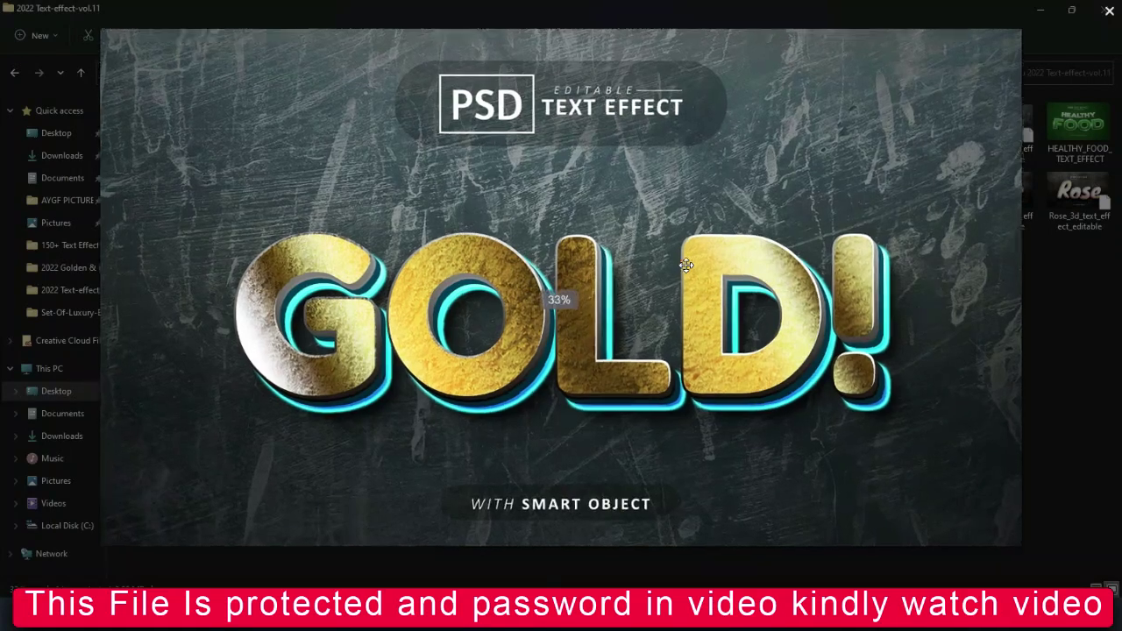
pyautogui.scroll(1, 685, 264)
pyautogui.scroll(2, 686, 265)
pyautogui.scroll(1, 686, 265)
pyautogui.scroll(-3, 686, 265)
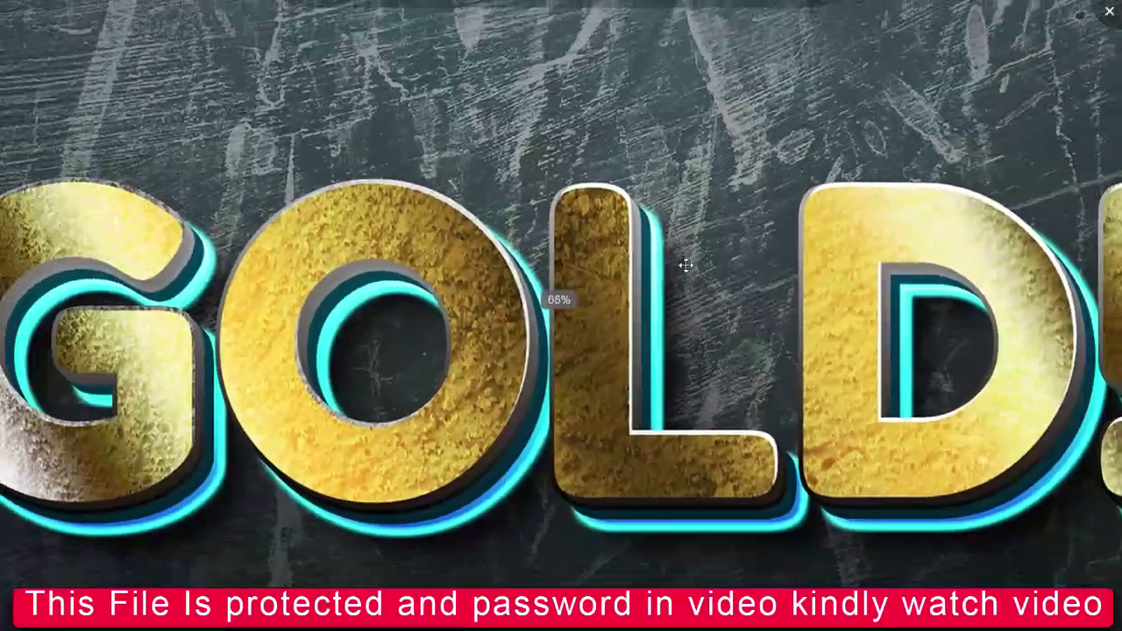
pyautogui.scroll(-2, 686, 265)
pyautogui.press('Escape')
pyautogui.press('Right')
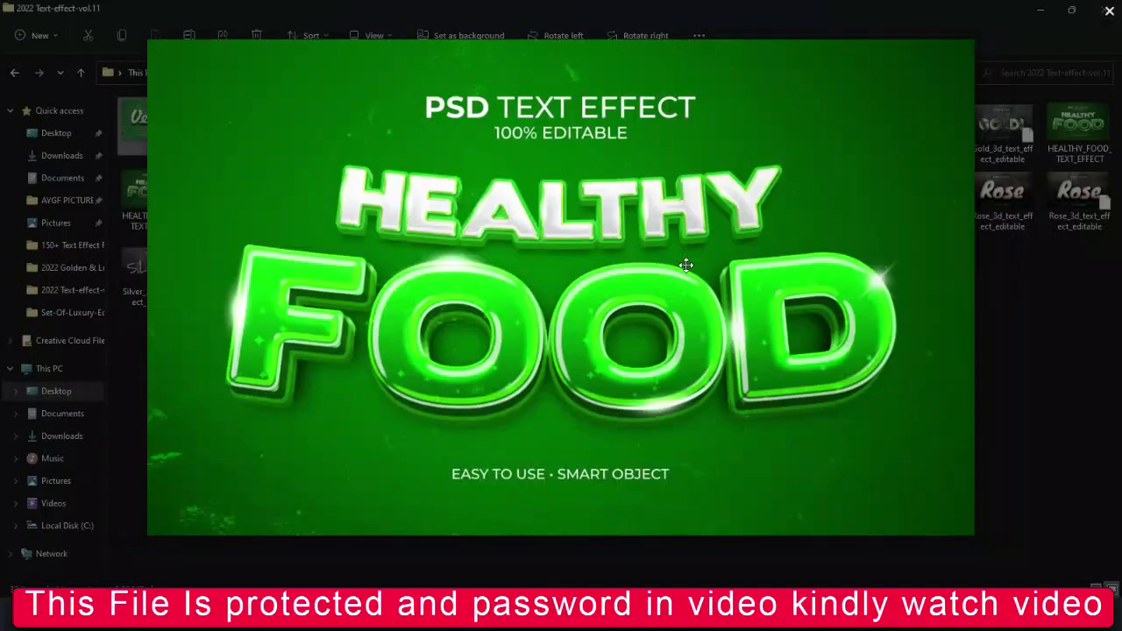
pyautogui.scroll(1, 686, 265)
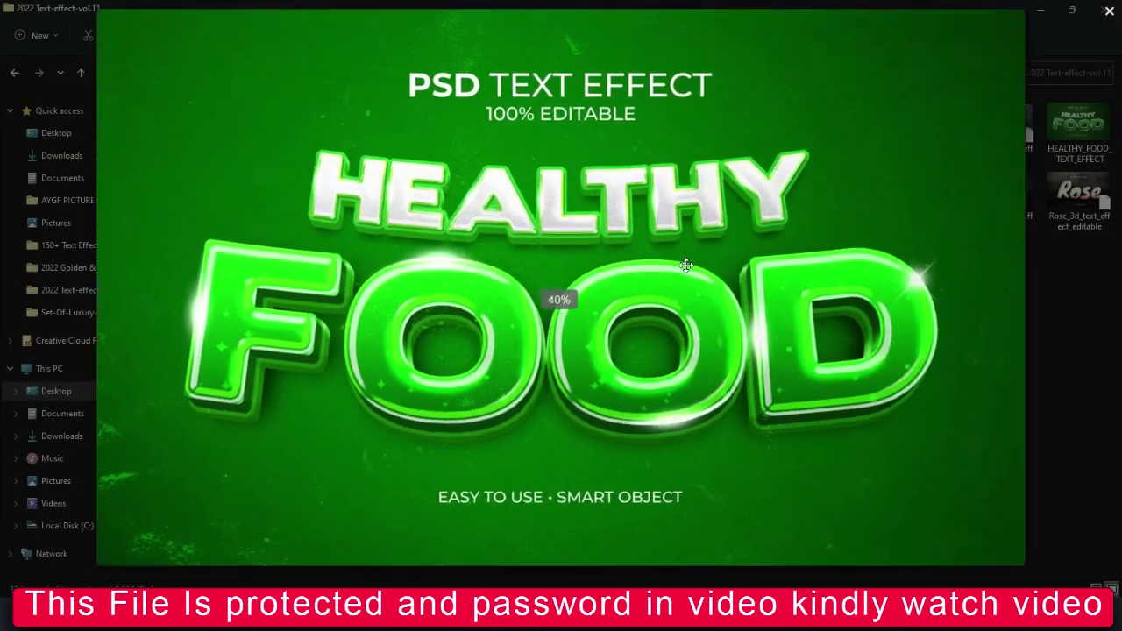
pyautogui.scroll(1, 686, 265)
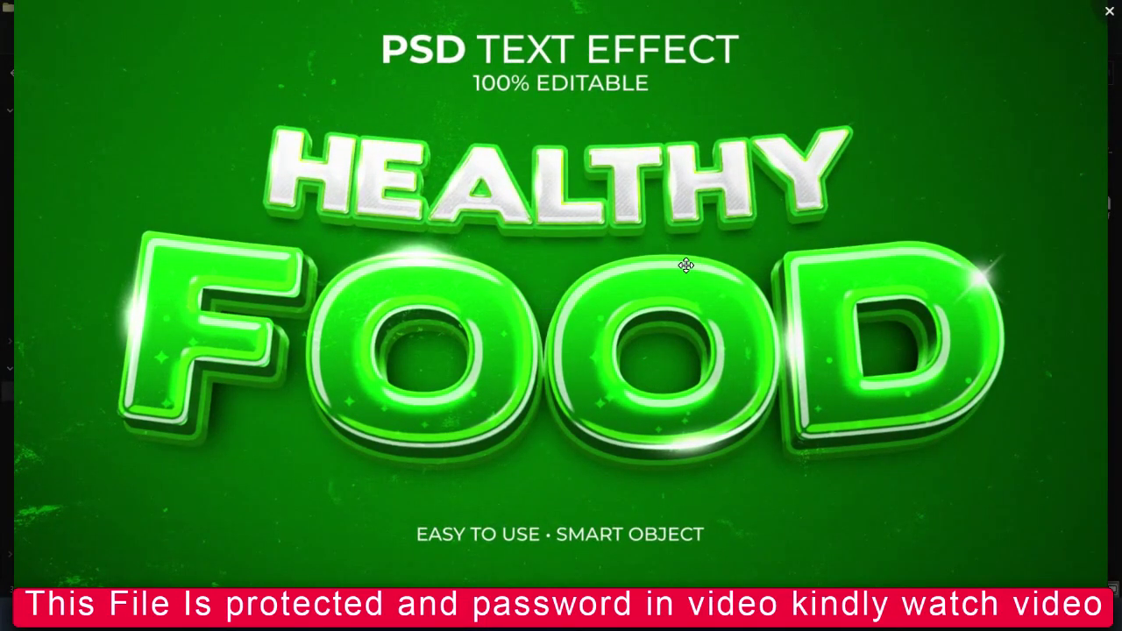
pyautogui.scroll(-2, 686, 265)
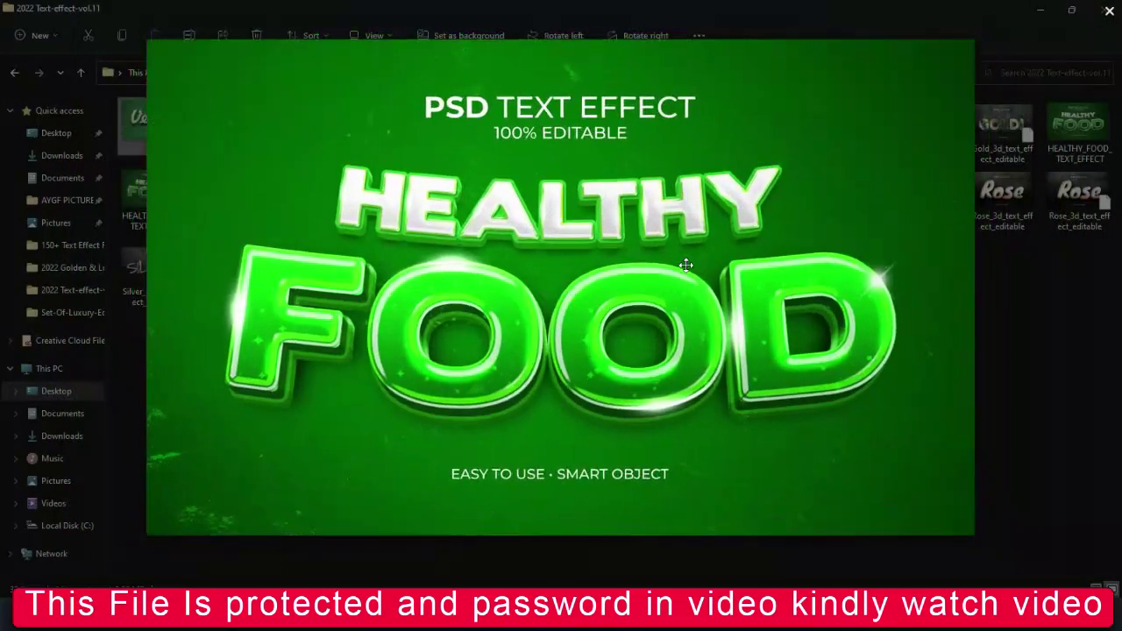
# - Continue through the Jelly, KIDS!, KING!, Orange and PLANT! previews, zooming to inspect them
pyautogui.press('Right')
pyautogui.scroll(1, 686, 264)
pyautogui.scroll(1, 686, 265)
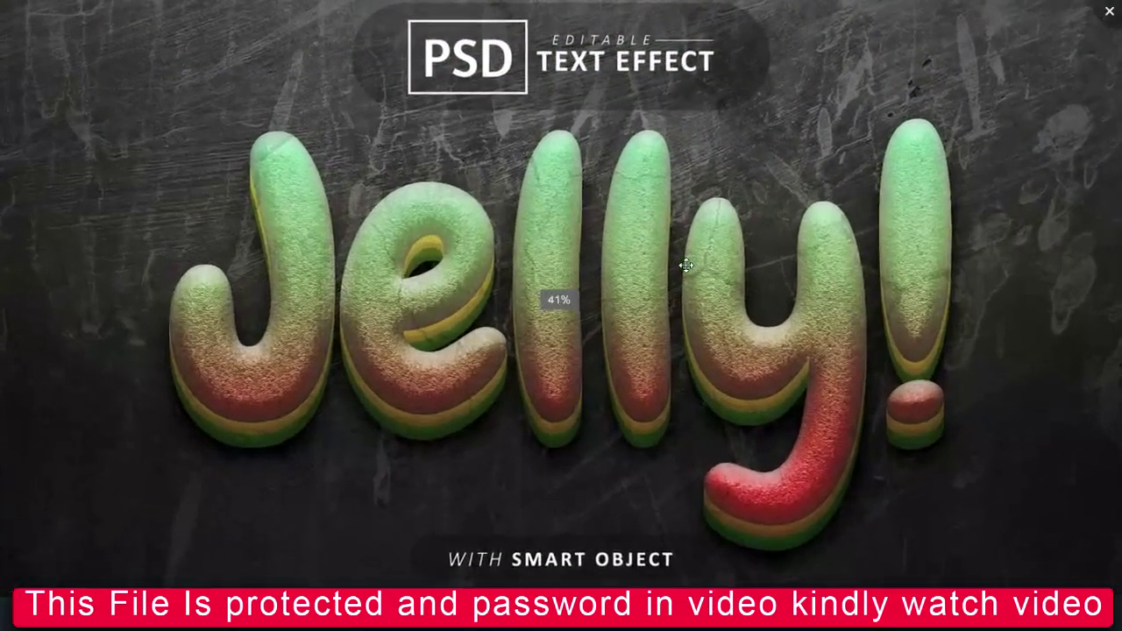
pyautogui.scroll(-1, 686, 264)
pyautogui.scroll(-1, 685, 265)
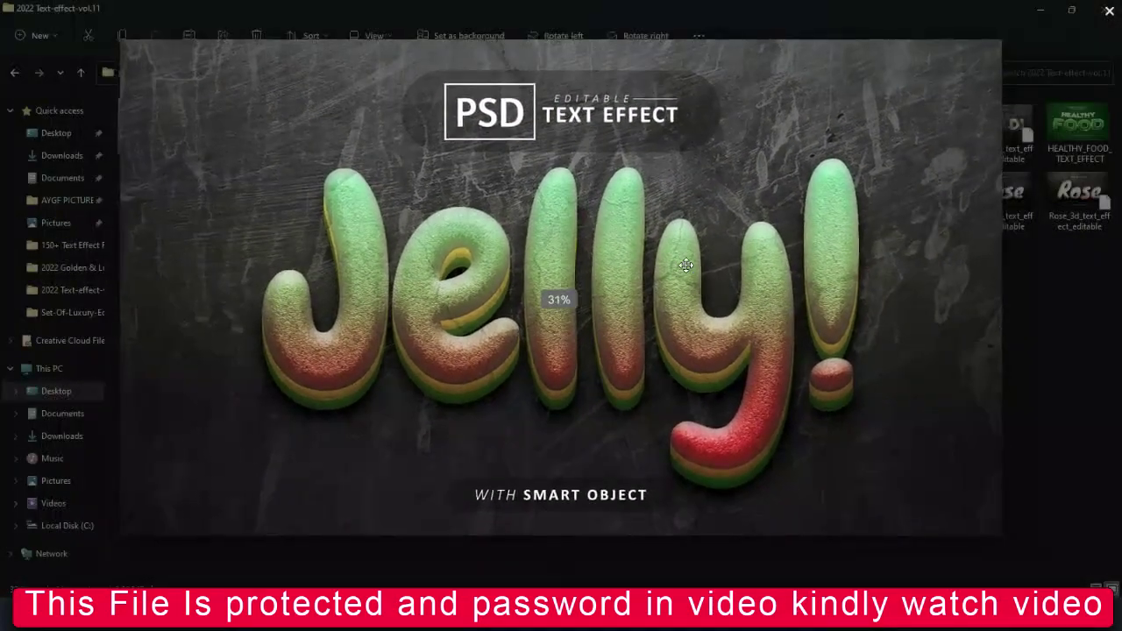
pyautogui.scroll(1, 686, 265)
pyautogui.scroll(-1, 686, 264)
pyautogui.press('Right')
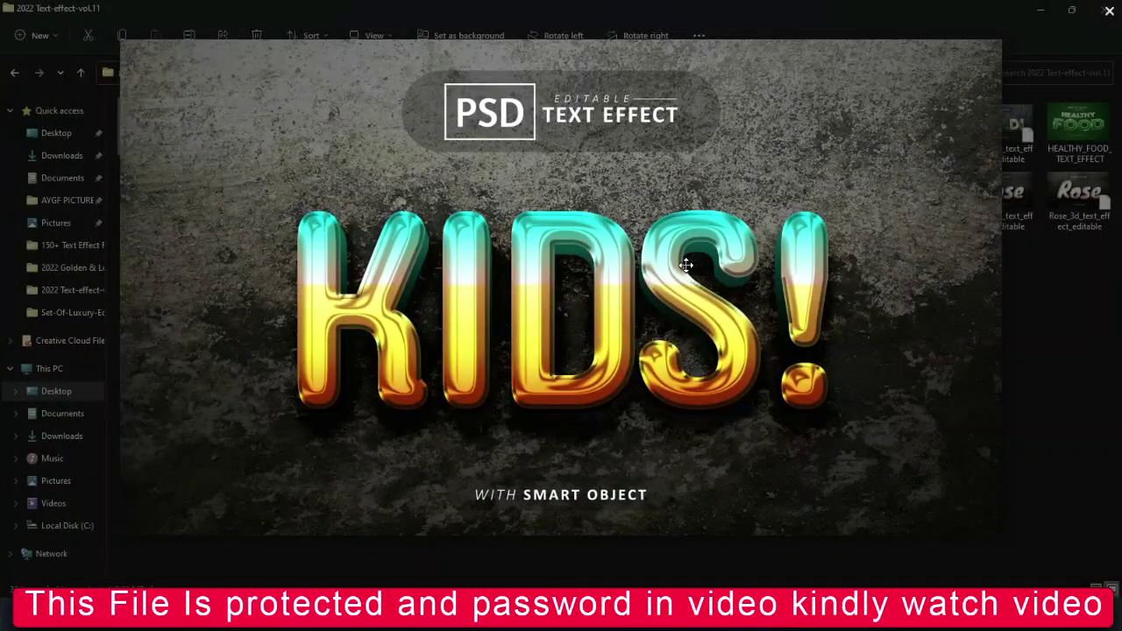
pyautogui.scroll(2, 686, 265)
pyautogui.scroll(-1, 686, 264)
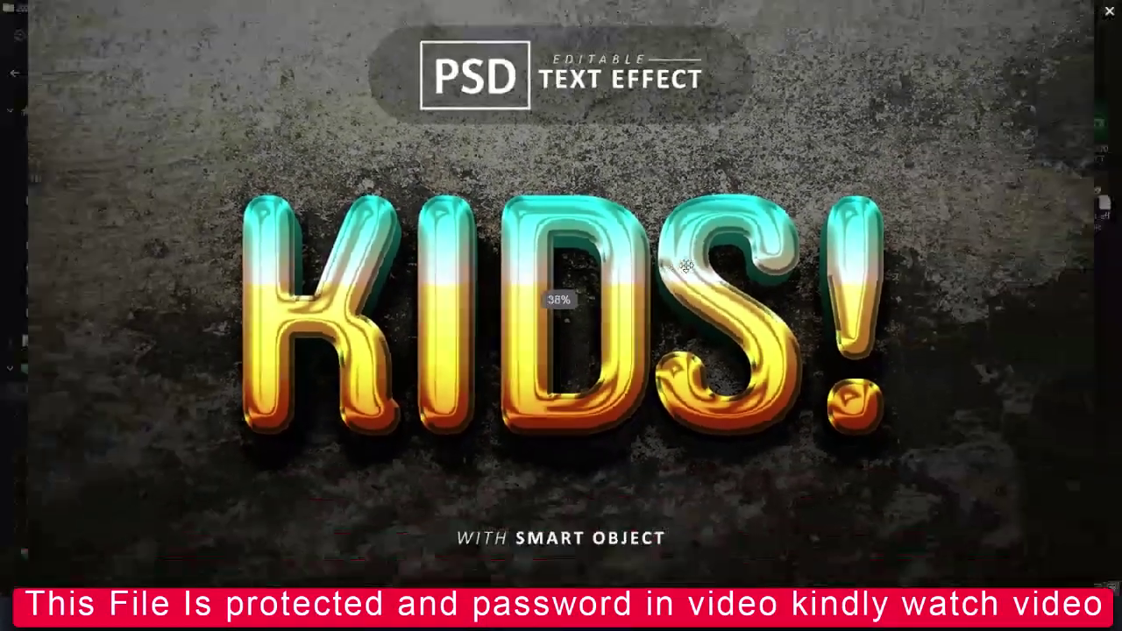
pyautogui.scroll(-1, 686, 265)
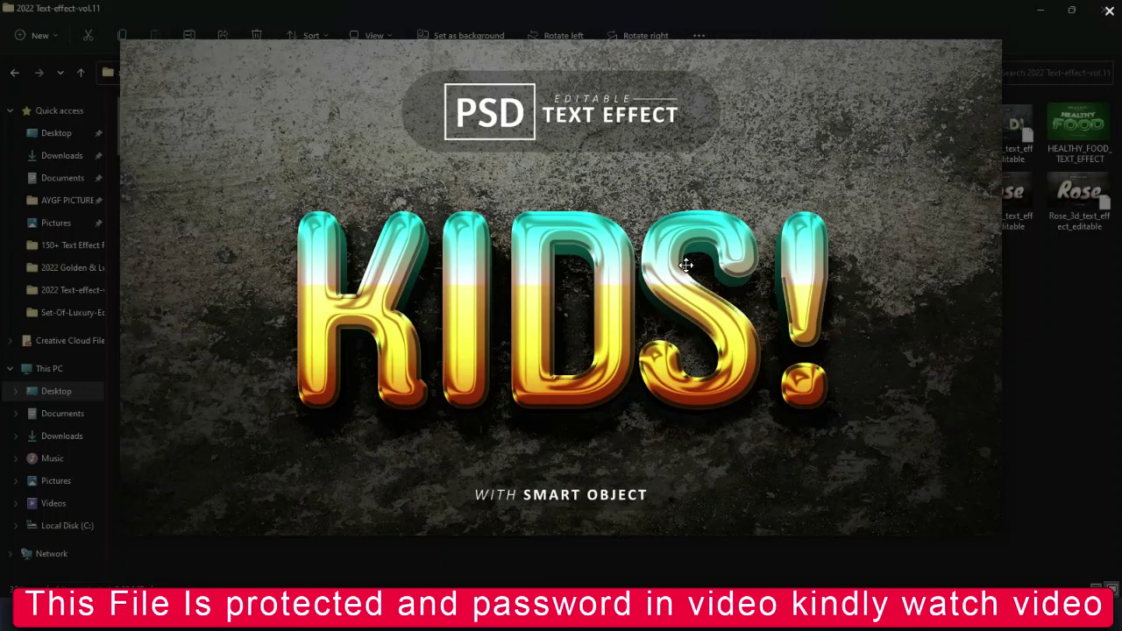
pyautogui.press('Right')
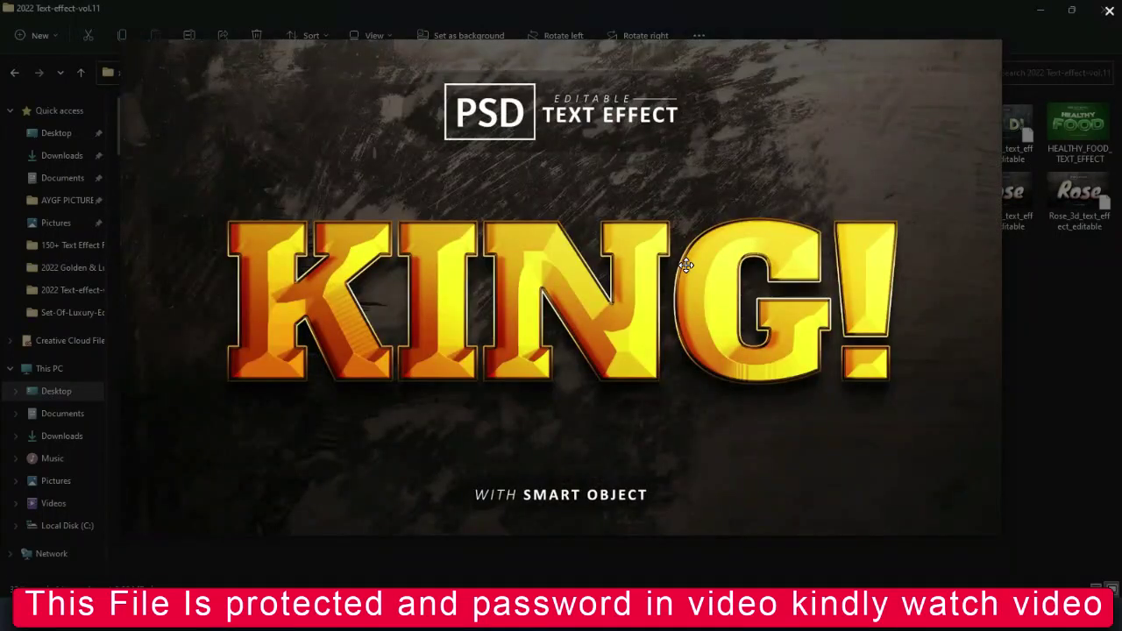
pyautogui.scroll(1, 685, 264)
pyautogui.scroll(1, 686, 265)
pyautogui.scroll(1, 686, 265)
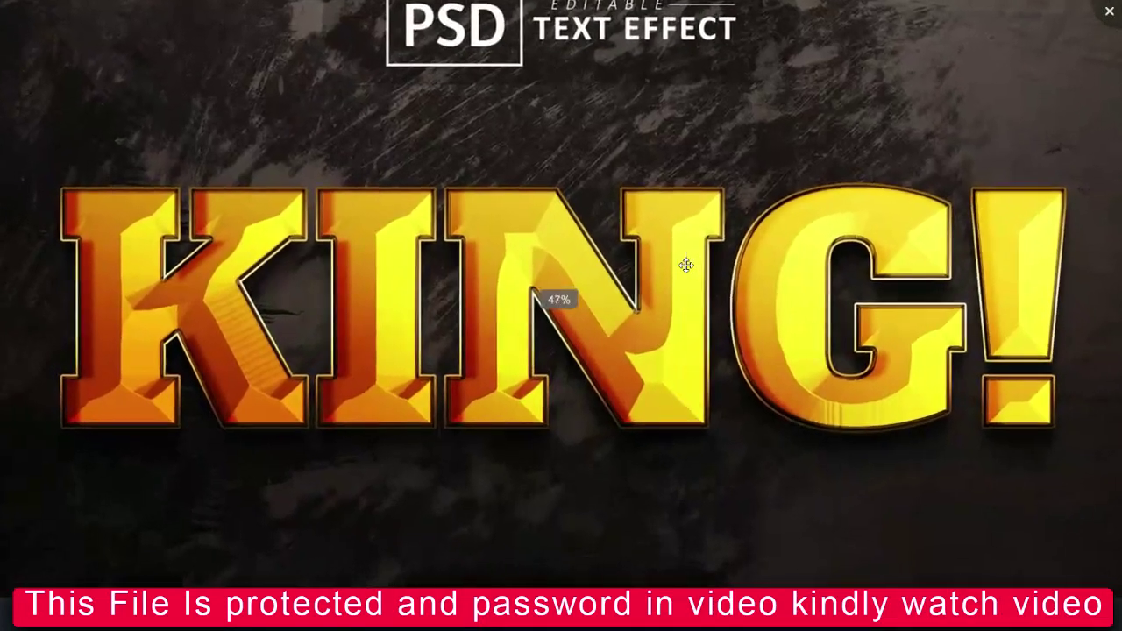
pyautogui.scroll(1, 686, 265)
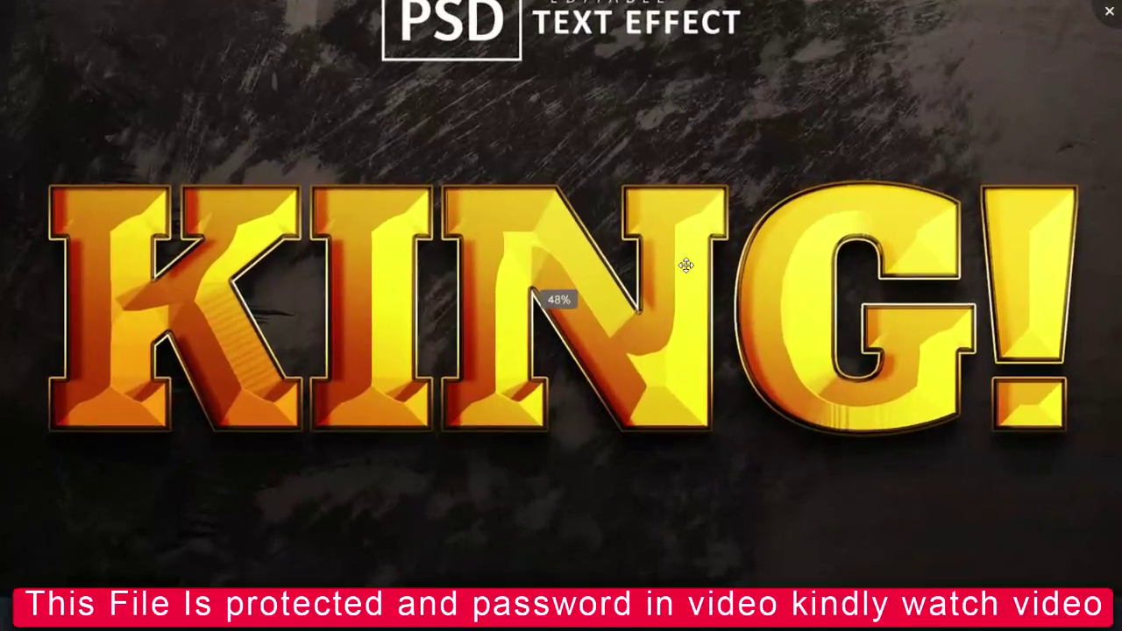
pyautogui.scroll(-3, 686, 265)
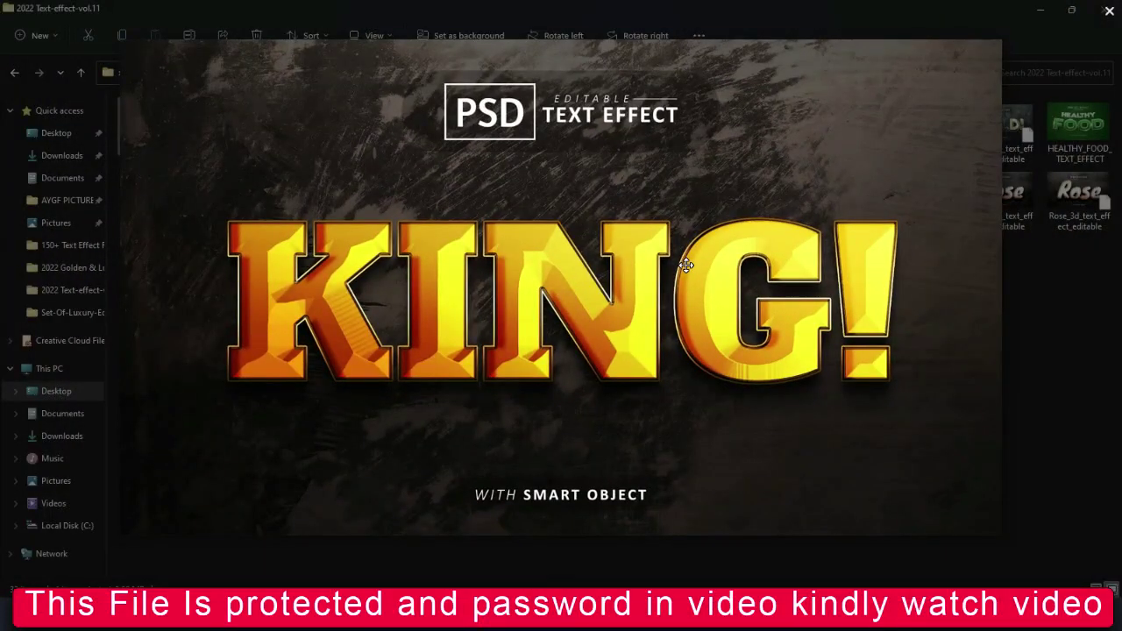
pyautogui.press('Right')
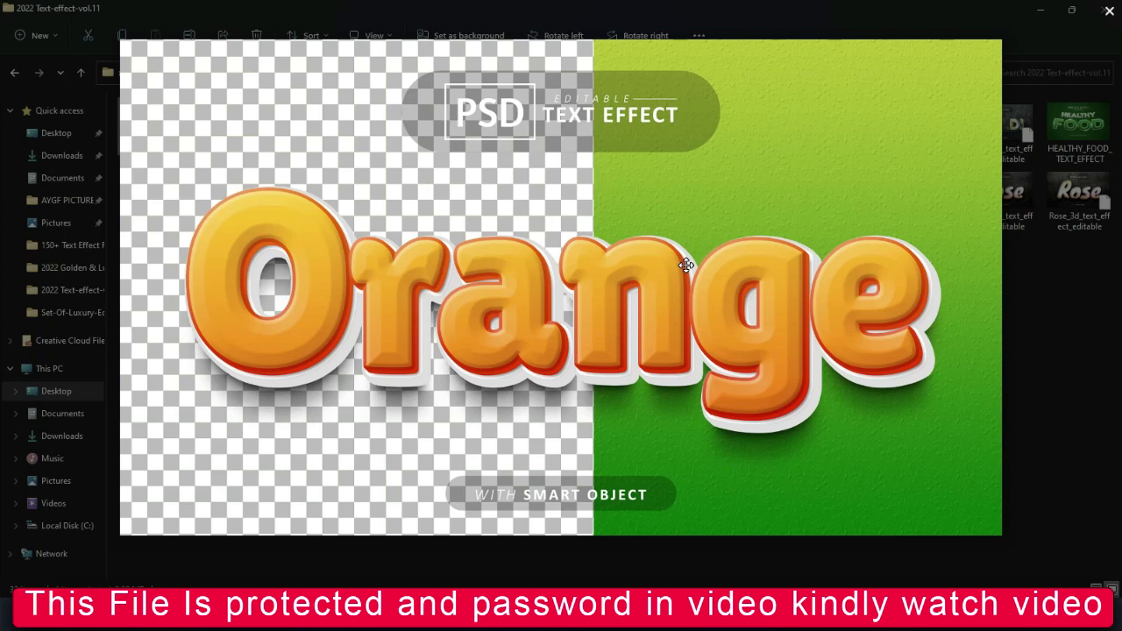
pyautogui.press('Right')
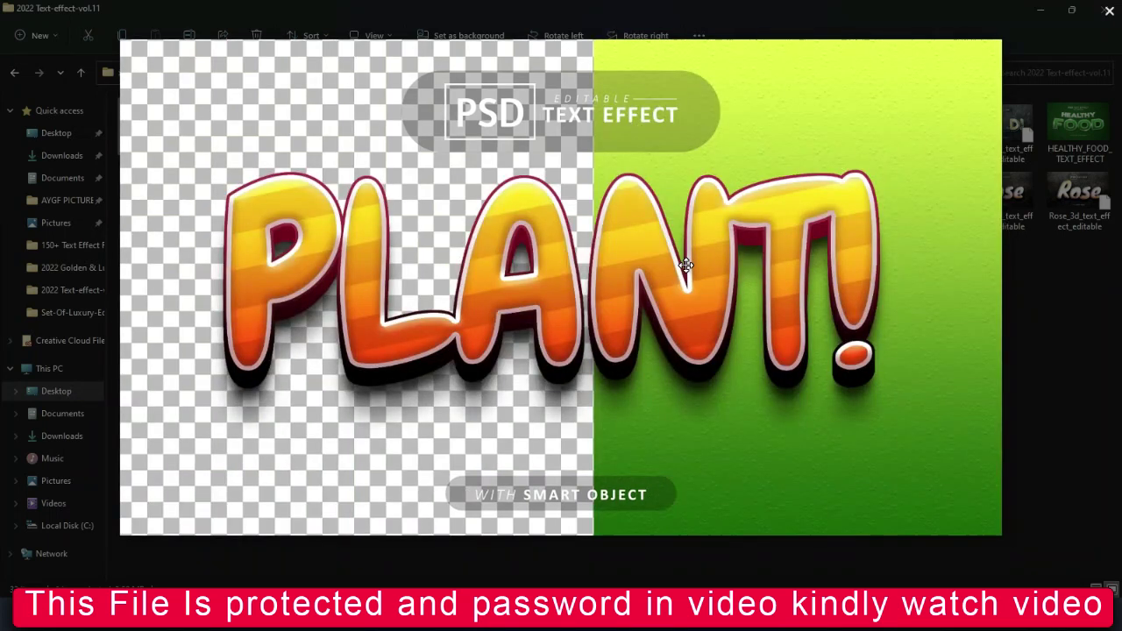
pyautogui.scroll(2, 686, 265)
pyautogui.scroll(1, 686, 265)
pyautogui.scroll(-2, 687, 265)
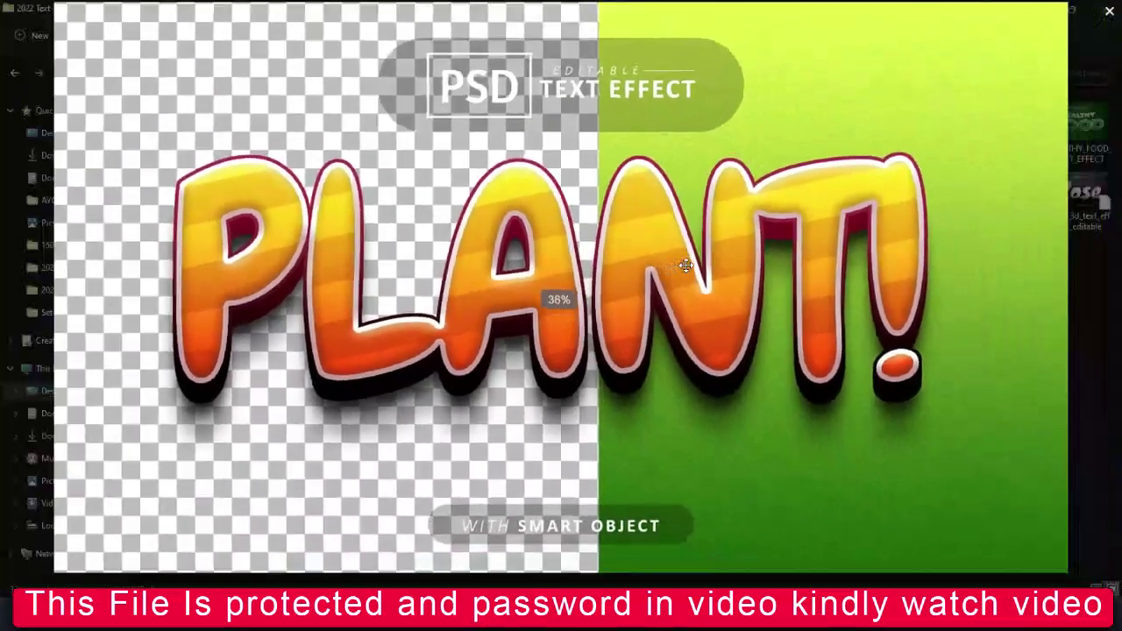
pyautogui.scroll(-1, 686, 264)
# - View the Rose, SILVER, STONE and VEGAN previews, then close the Photos viewer
pyautogui.press('Right')
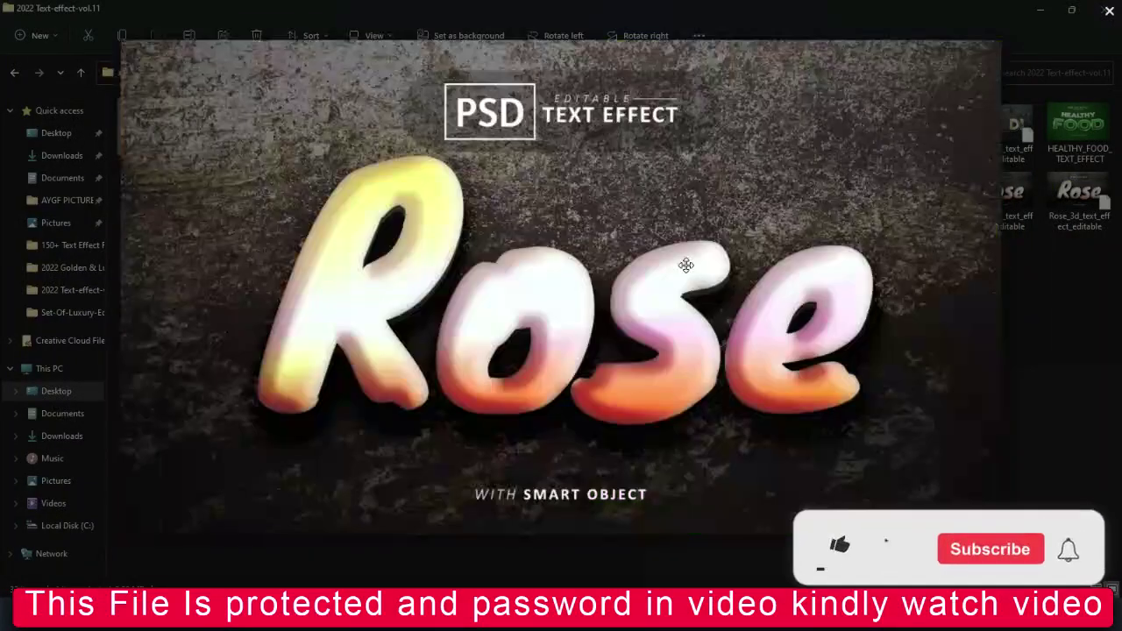
pyautogui.scroll(2, 687, 265)
pyautogui.scroll(1, 687, 265)
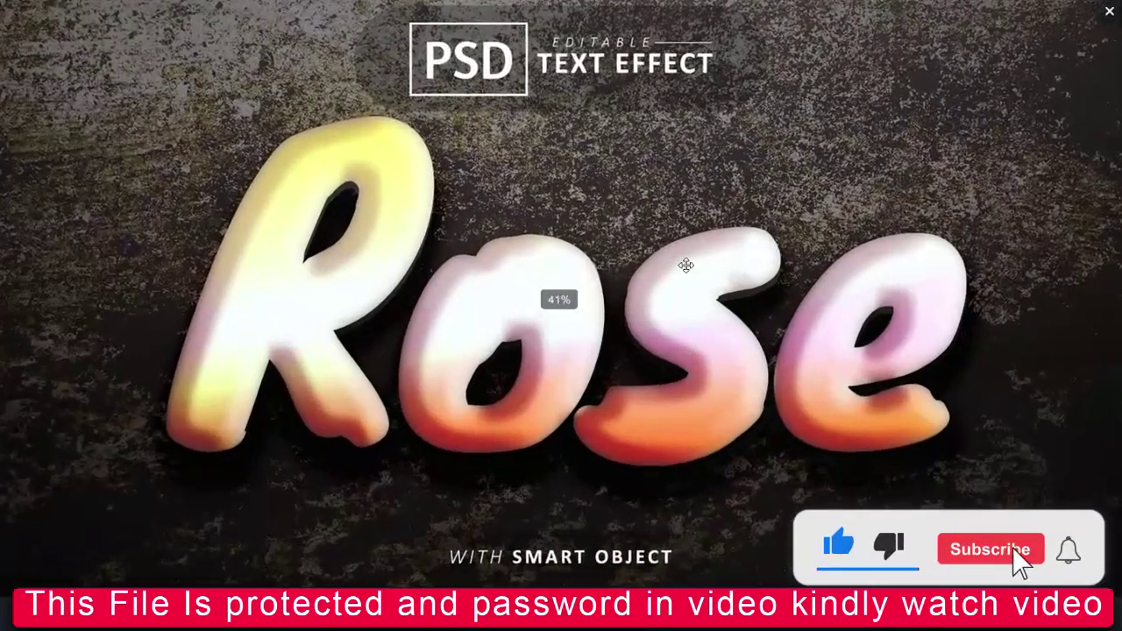
pyautogui.scroll(-1, 687, 265)
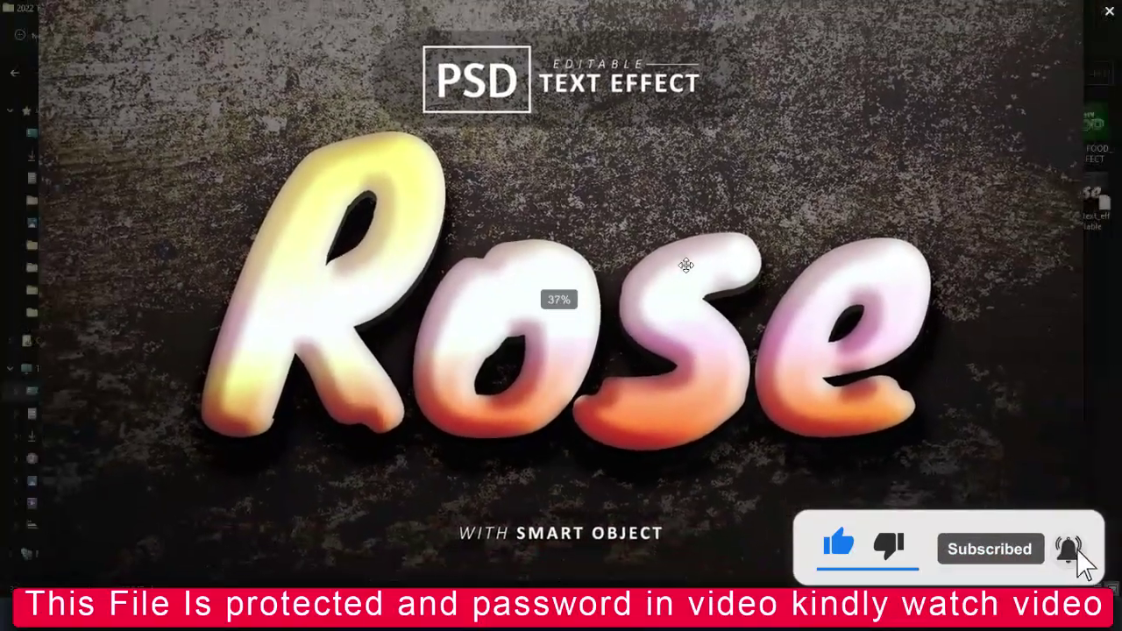
pyautogui.scroll(-2, 687, 265)
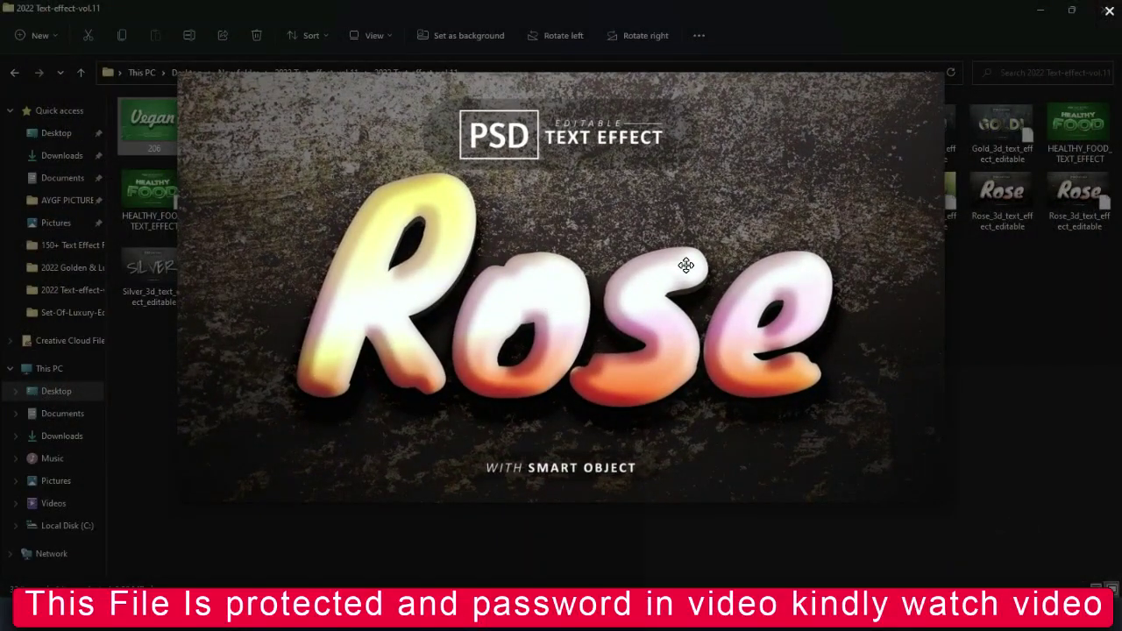
pyautogui.scroll(-1, 687, 265)
pyautogui.scroll(1, 687, 265)
pyautogui.press('Right')
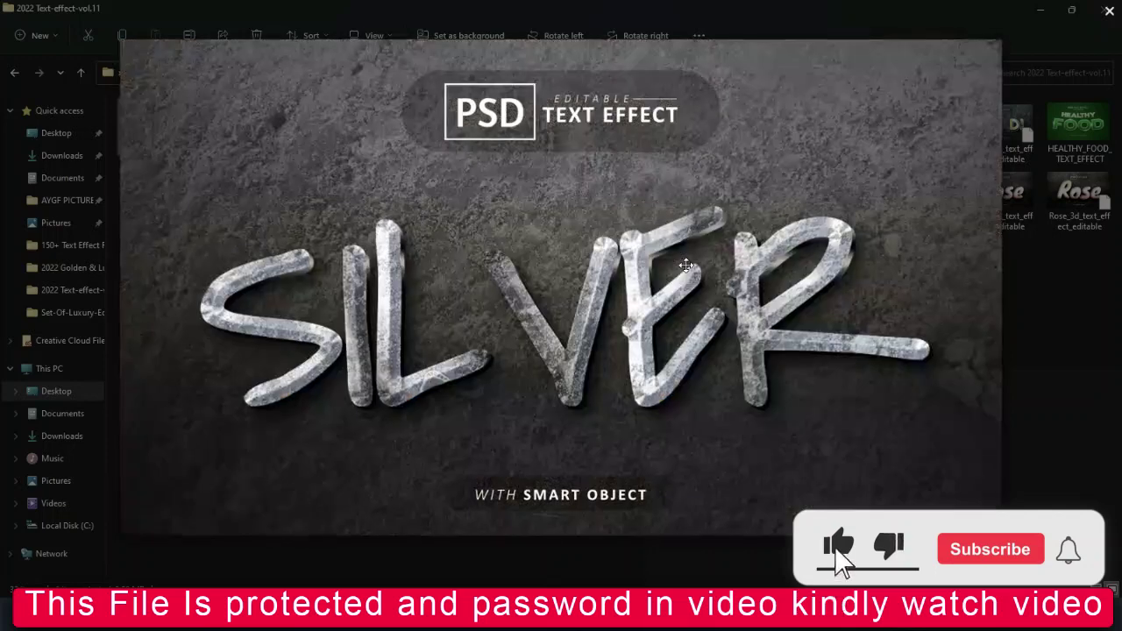
pyautogui.scroll(1, 686, 264)
pyautogui.scroll(1, 687, 265)
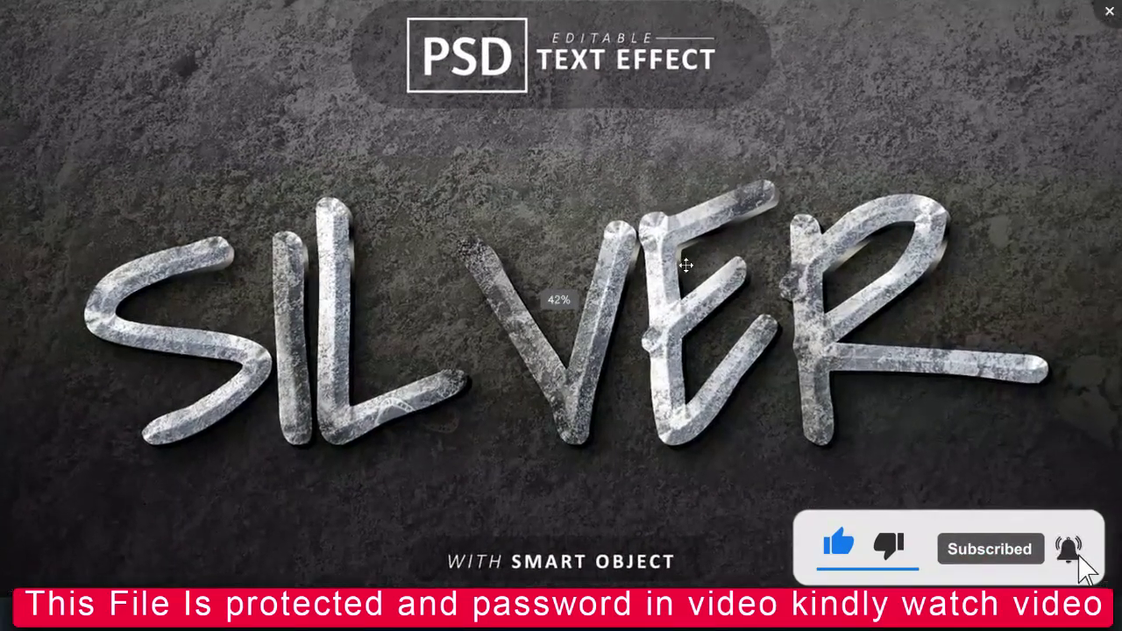
pyautogui.scroll(-2, 687, 265)
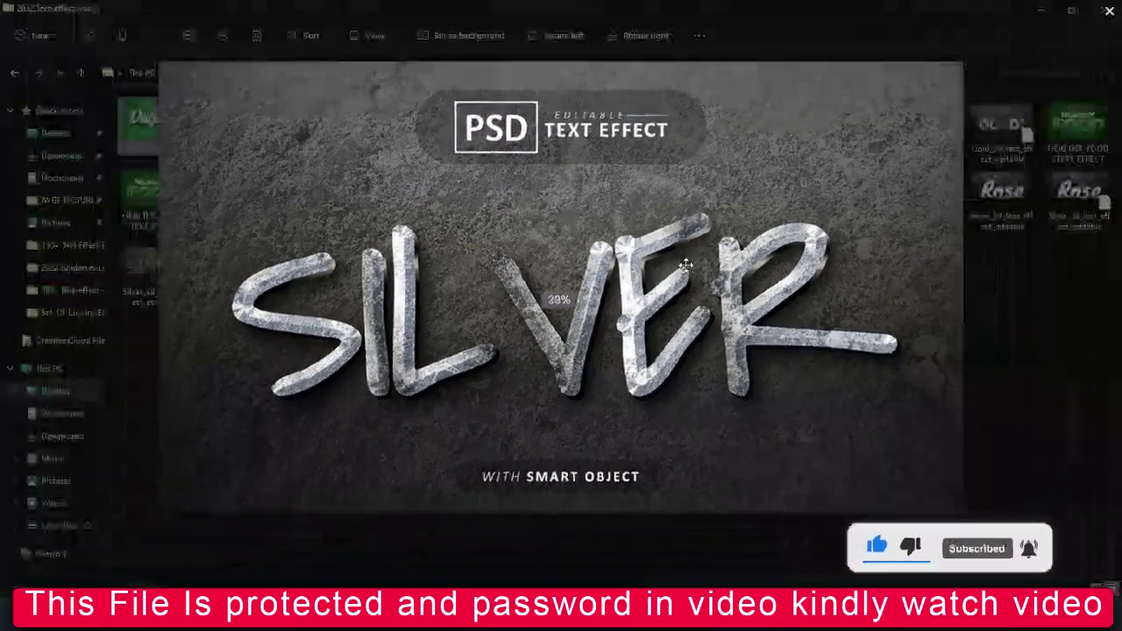
pyautogui.press('Right')
pyautogui.scroll(1, 686, 264)
pyautogui.scroll(1, 686, 265)
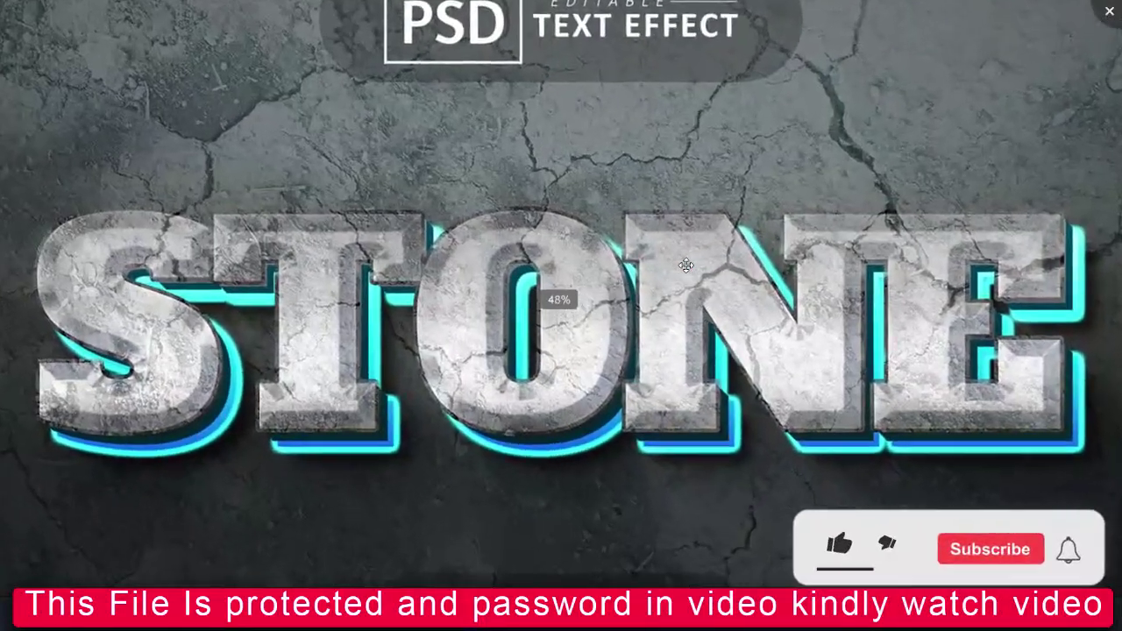
pyautogui.scroll(1, 686, 265)
pyautogui.scroll(-3, 686, 265)
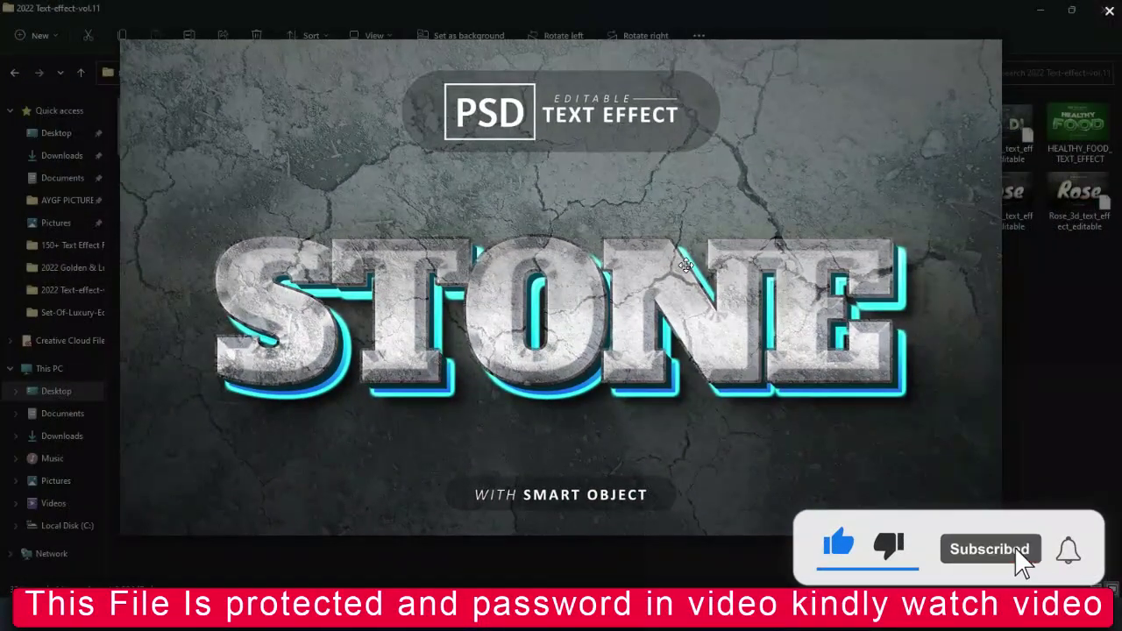
pyautogui.scroll(-1, 687, 265)
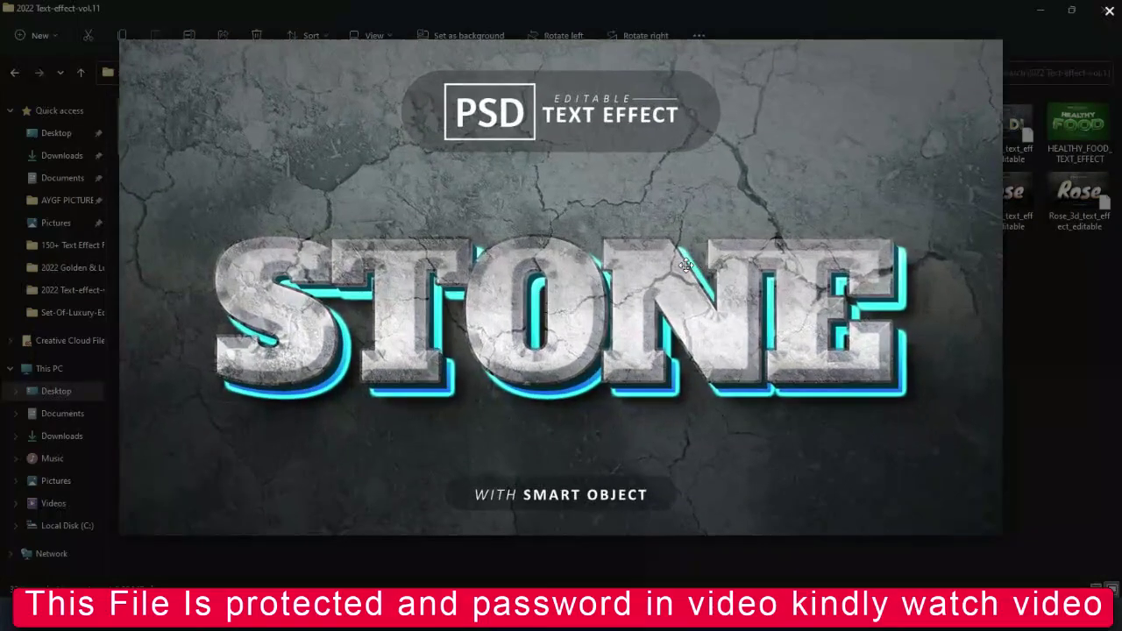
pyautogui.press('Right')
pyautogui.scroll(1, 687, 265)
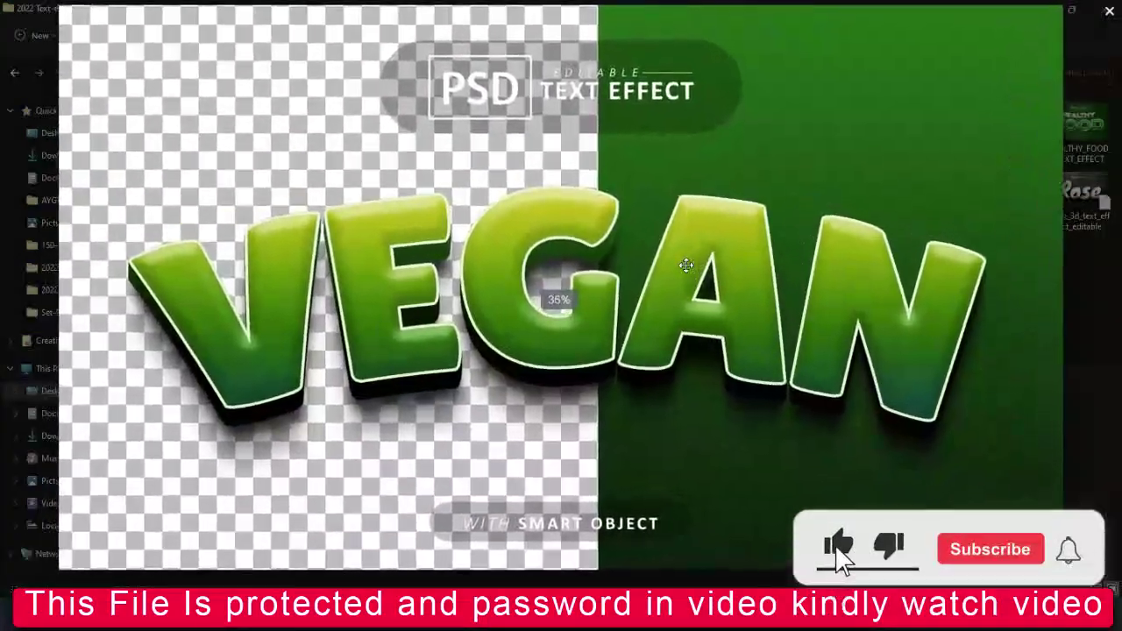
pyautogui.scroll(-1, 687, 265)
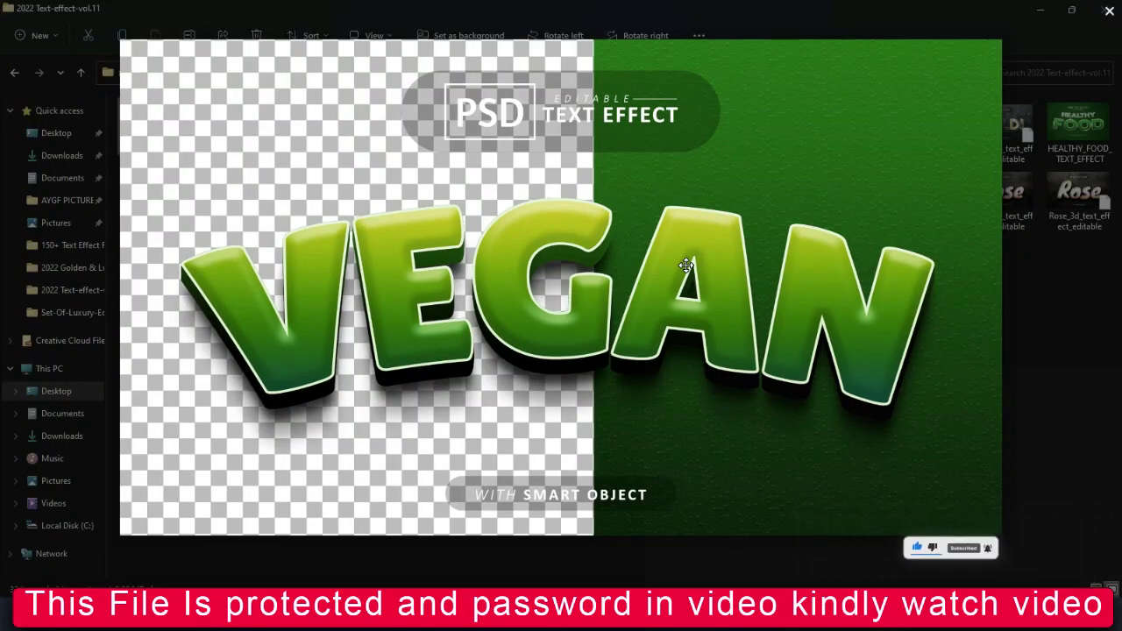
pyautogui.press('Escape')
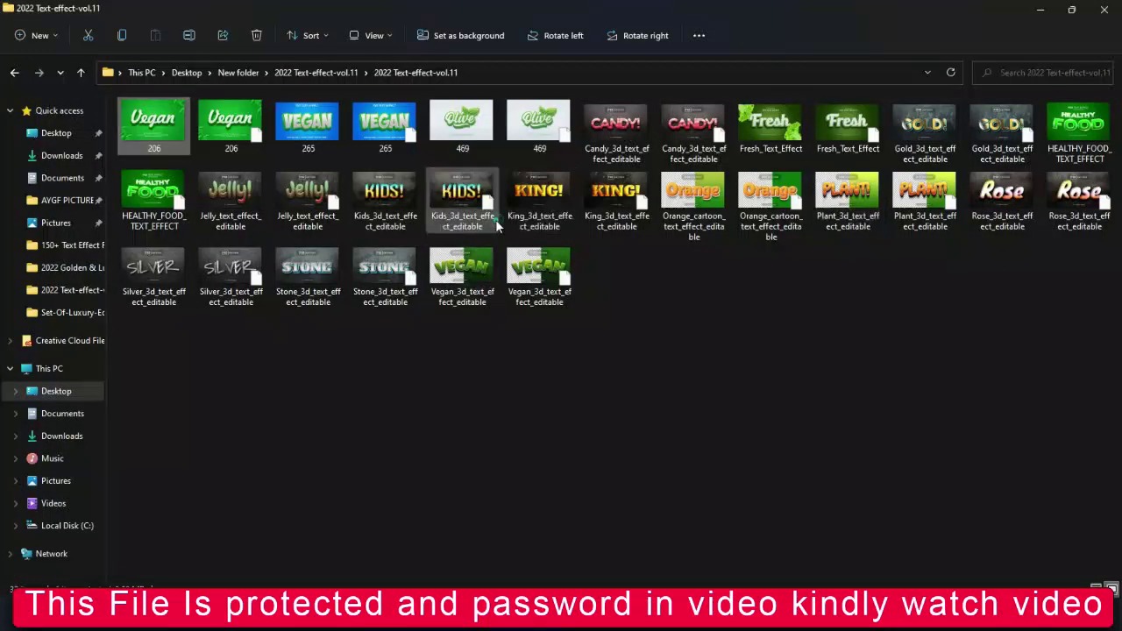
# - Open the Kids text effect PSD and its Change Text Here smart object
pyautogui.click(448, 198)
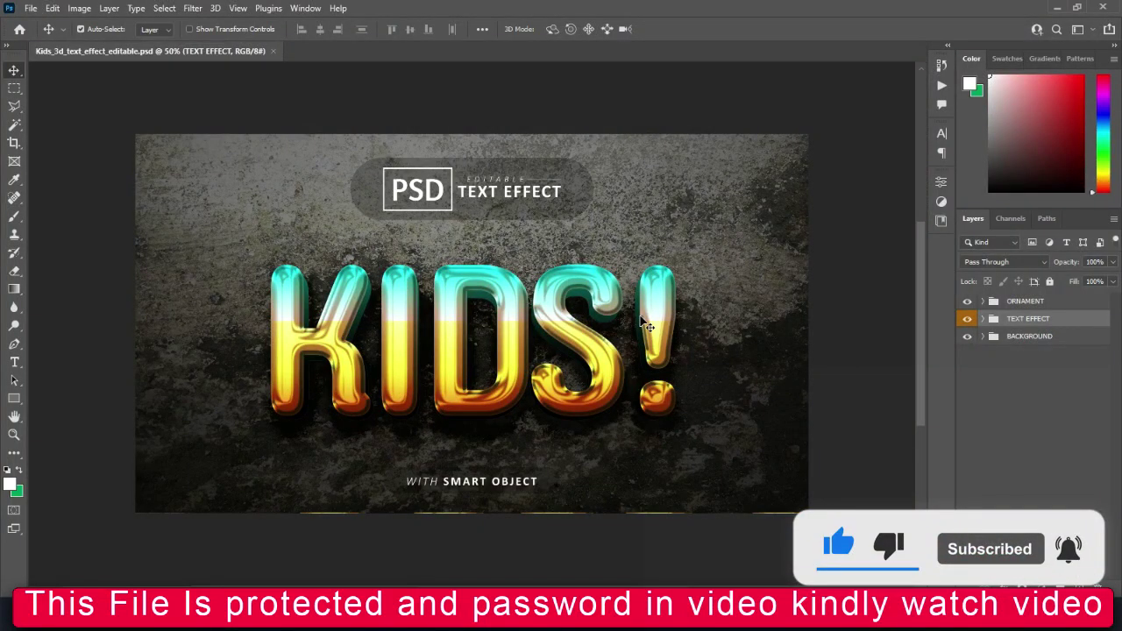
pyautogui.click(982, 318)
pyautogui.doubleClick(1004, 337)
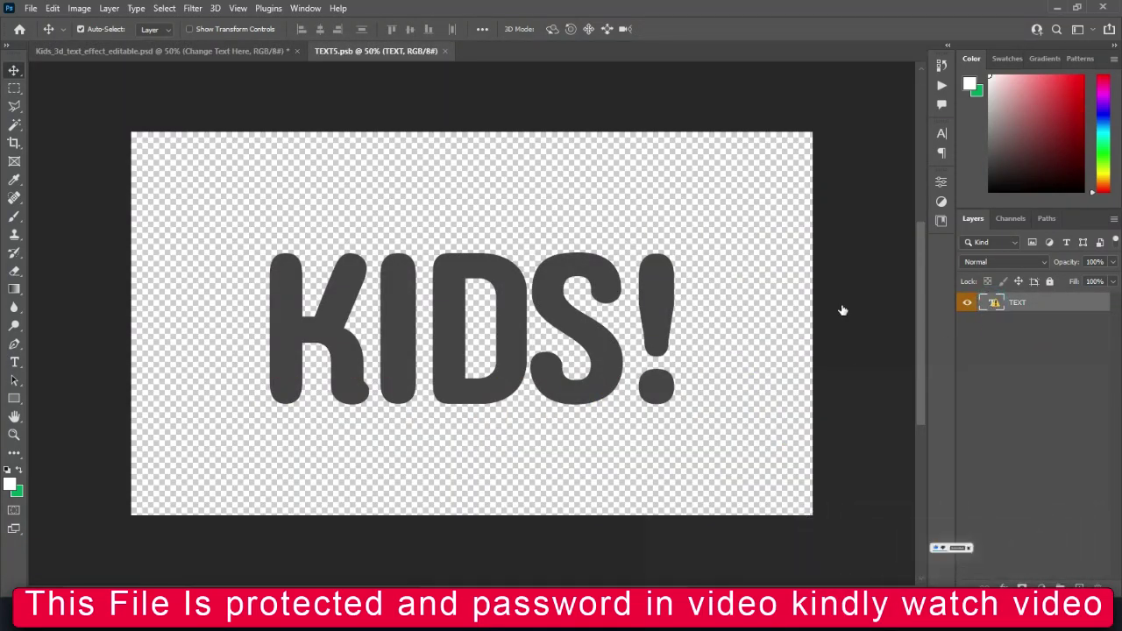
# - Replace the missing font and change the text from KIDS! to IRON
pyautogui.doubleClick(997, 304)
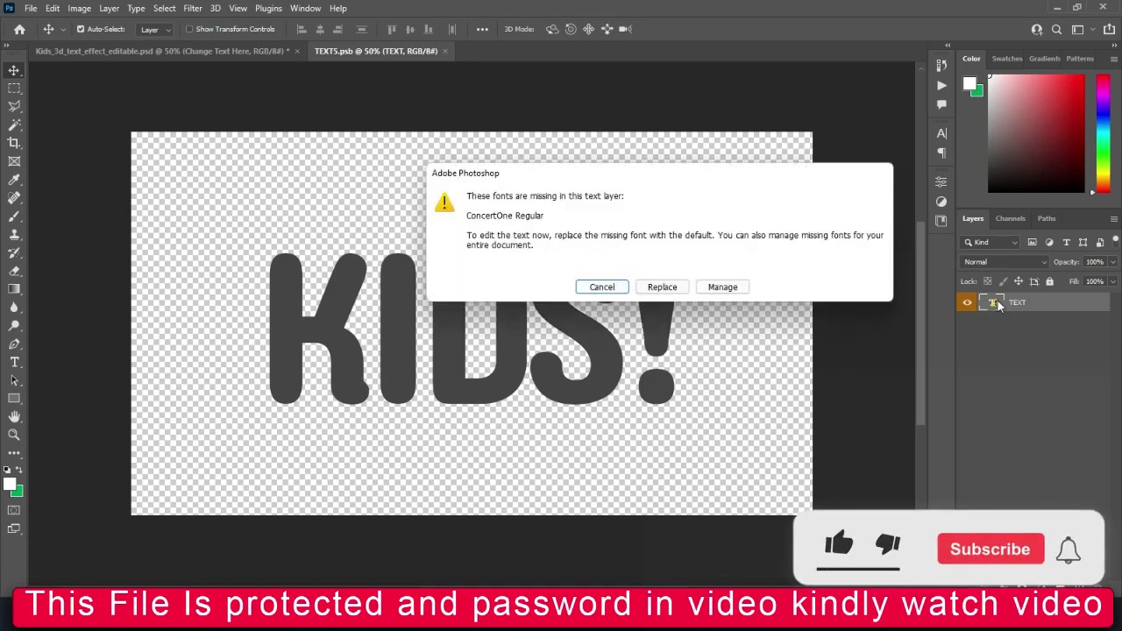
pyautogui.click(652, 287)
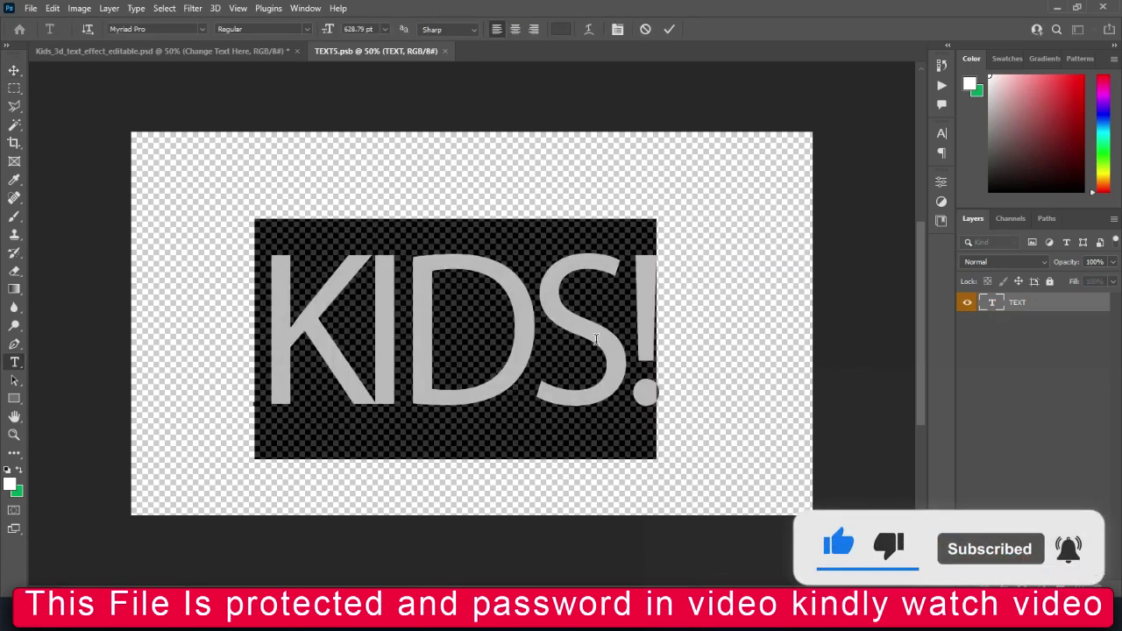
pyautogui.write('io')
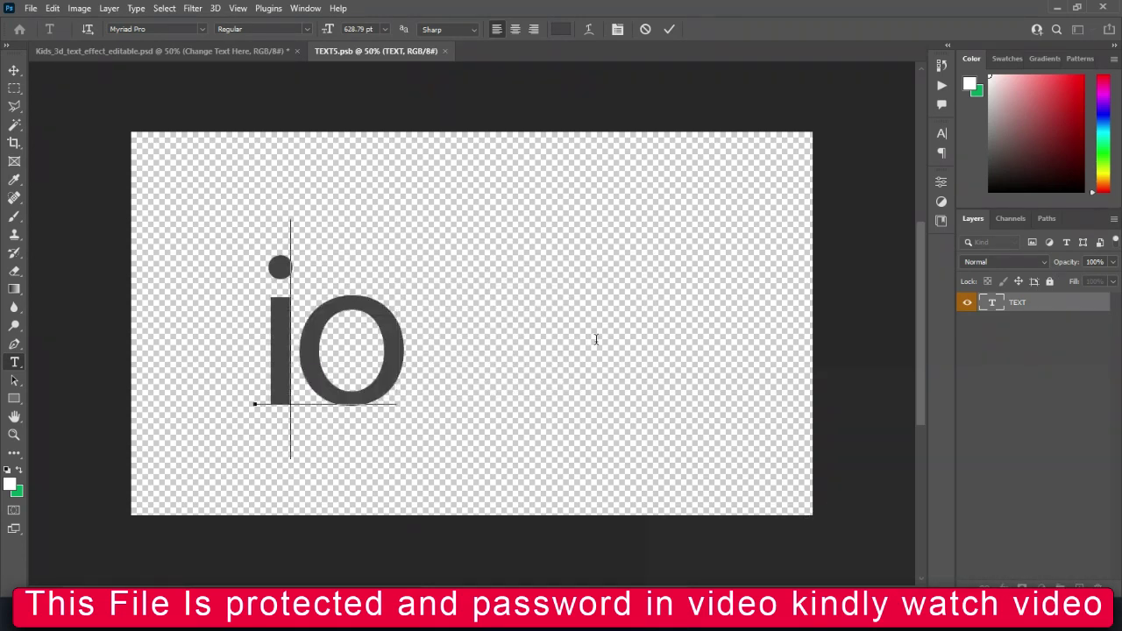
pyautogui.press('BackSpace')
pyautogui.press('BackSpace')
pyautogui.write('IRON')
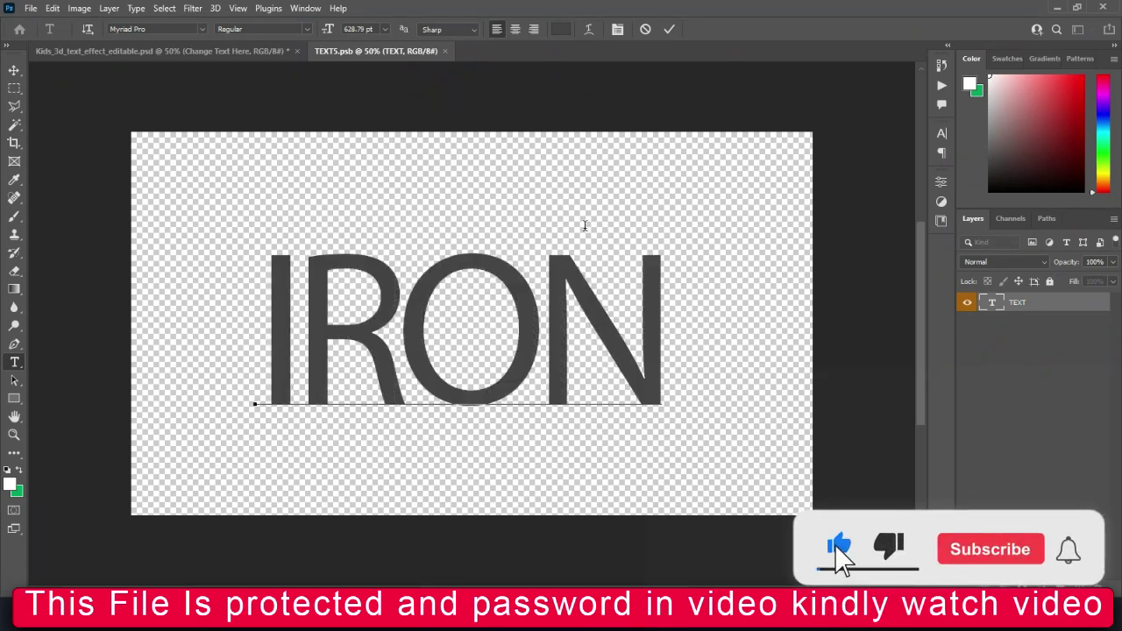
pyautogui.click(669, 29)
pyautogui.click(942, 133)
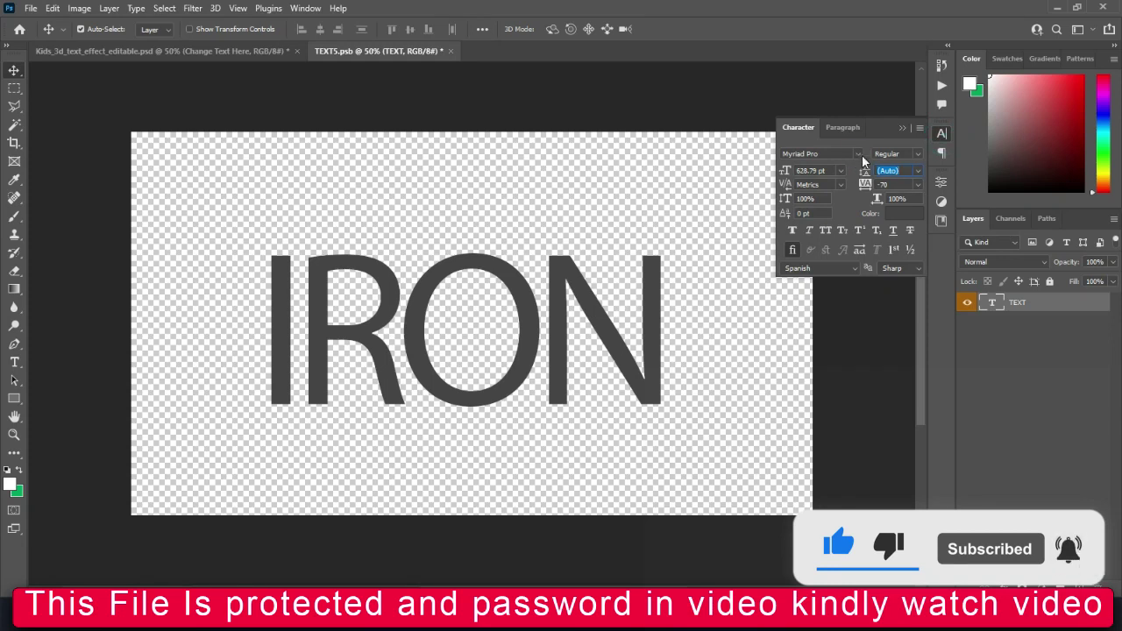
# - Set the IRON text's font to American Frights
pyautogui.click(857, 156)
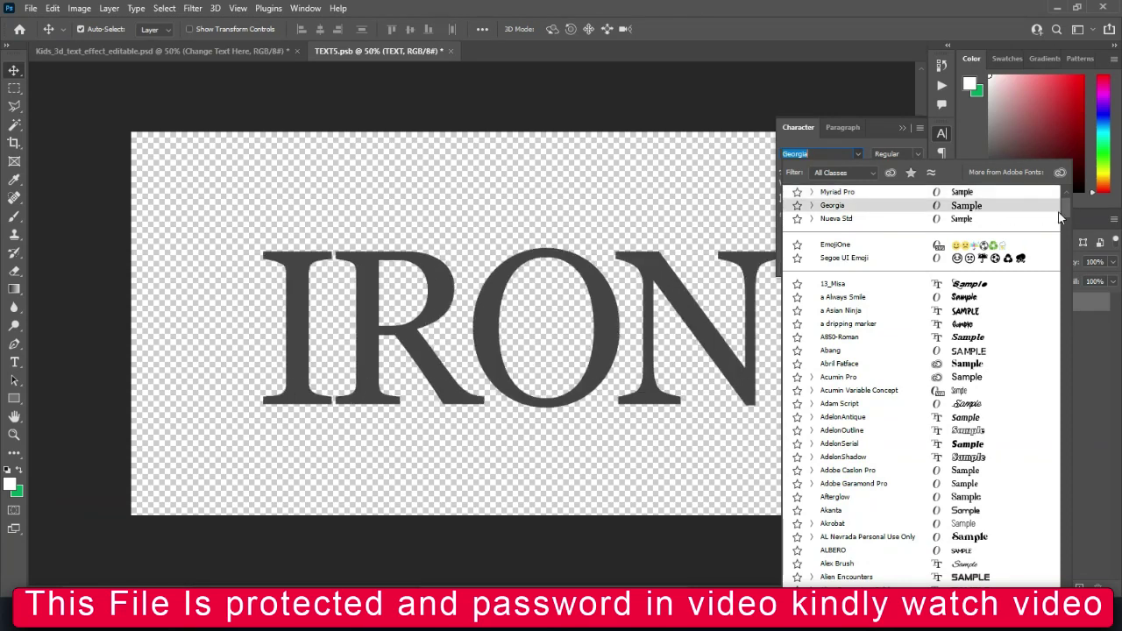
pyautogui.moveTo(1067, 216); pyautogui.dragTo(1067, 245)
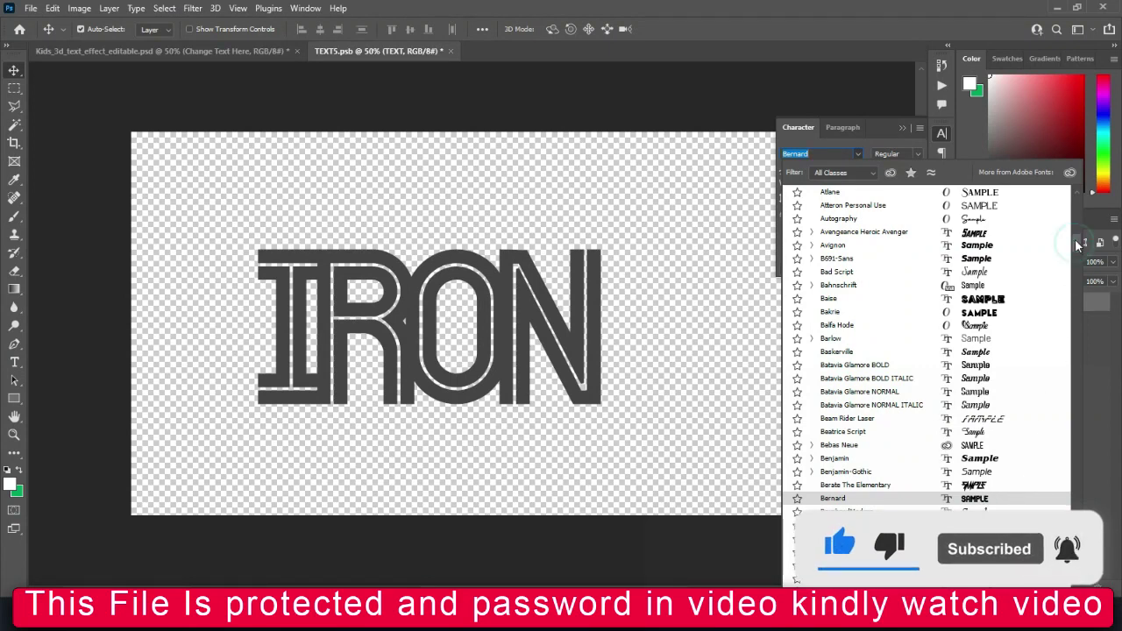
pyautogui.moveTo(1080, 248); pyautogui.dragTo(1079, 235)
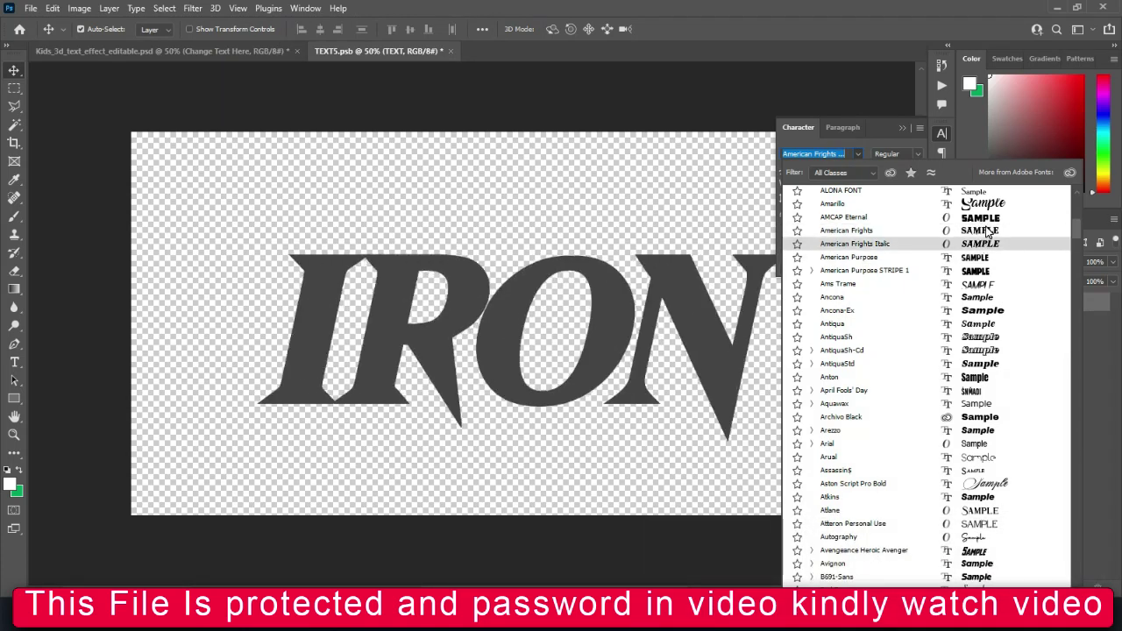
pyautogui.click(985, 230)
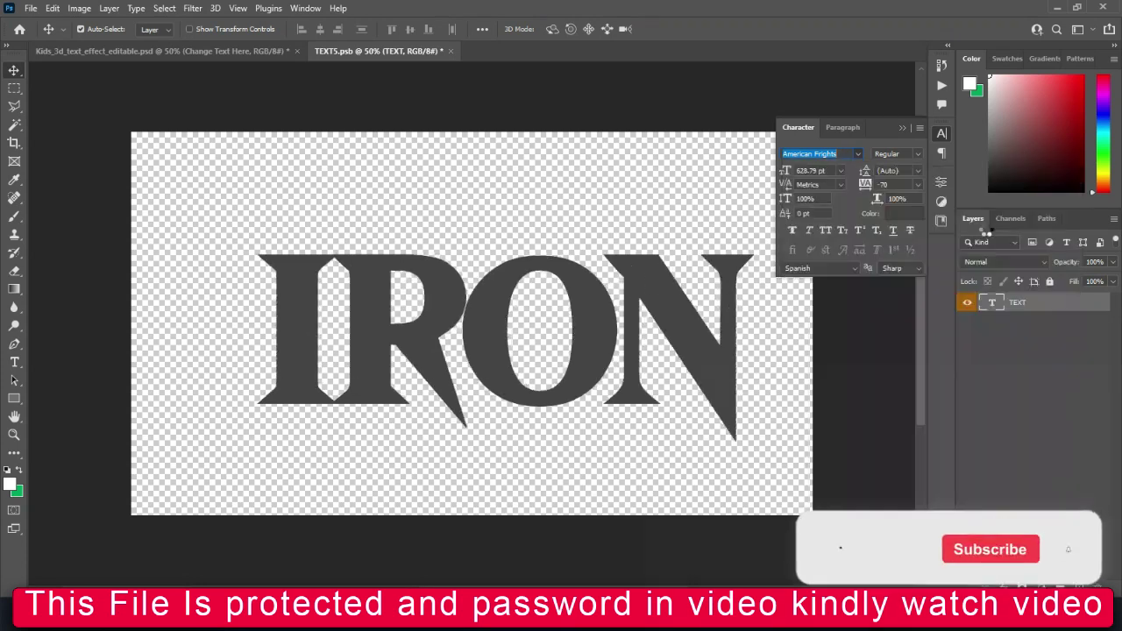
pyautogui.click(903, 127)
# - Shift IRON up and left, then save and close the TEXT5.psb smart object
pyautogui.moveTo(360, 341); pyautogui.dragTo(325, 322)
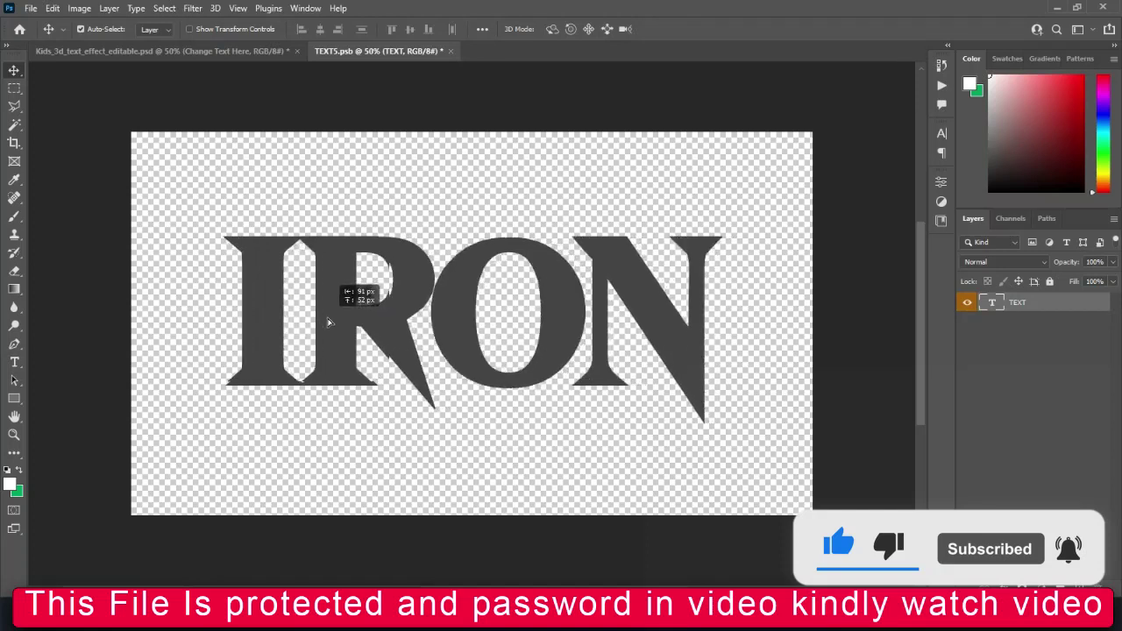
pyautogui.click(451, 50)
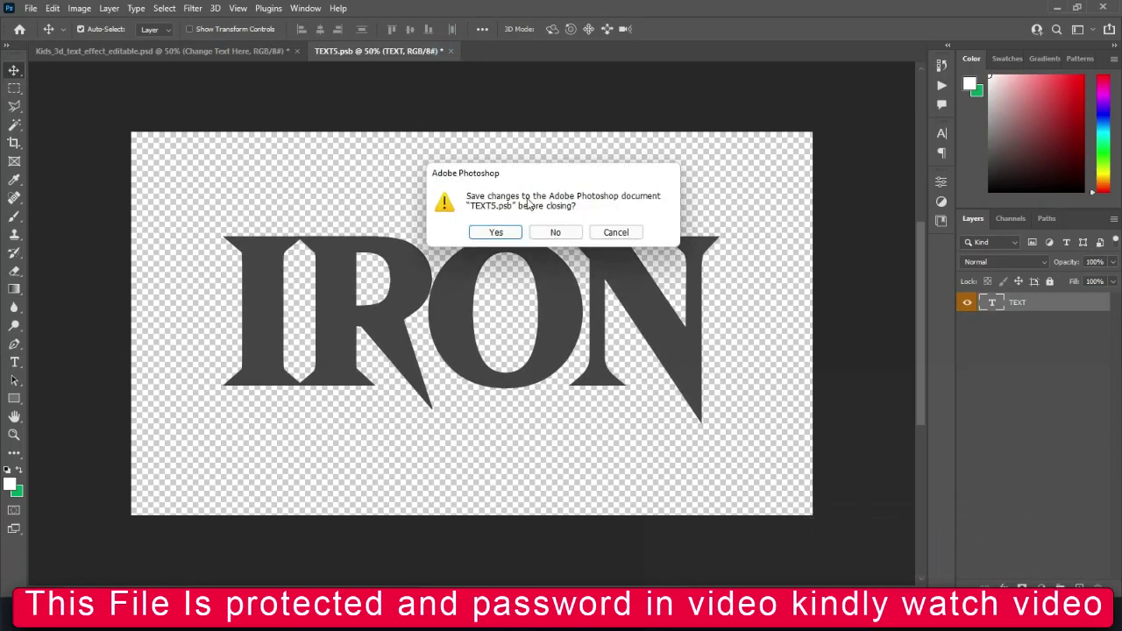
pyautogui.click(497, 232)
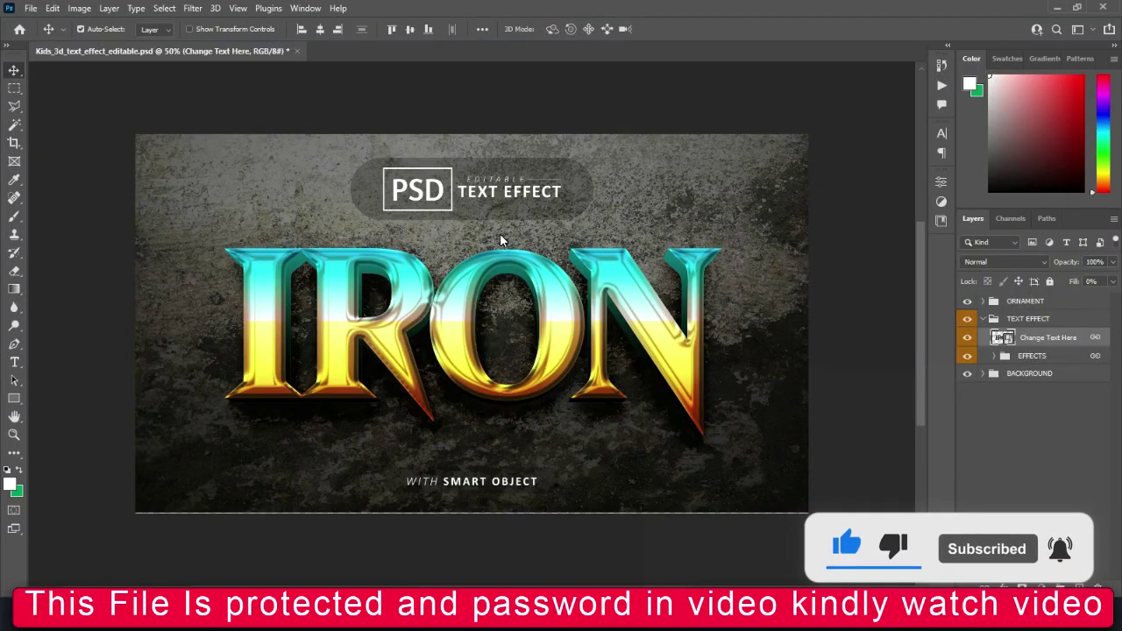
# - Zoom in and out on the IRON effect and toggle the stone background off and on
pyautogui.hotkey('ctrl', '+')
pyautogui.hotkey('ctrl', '+')
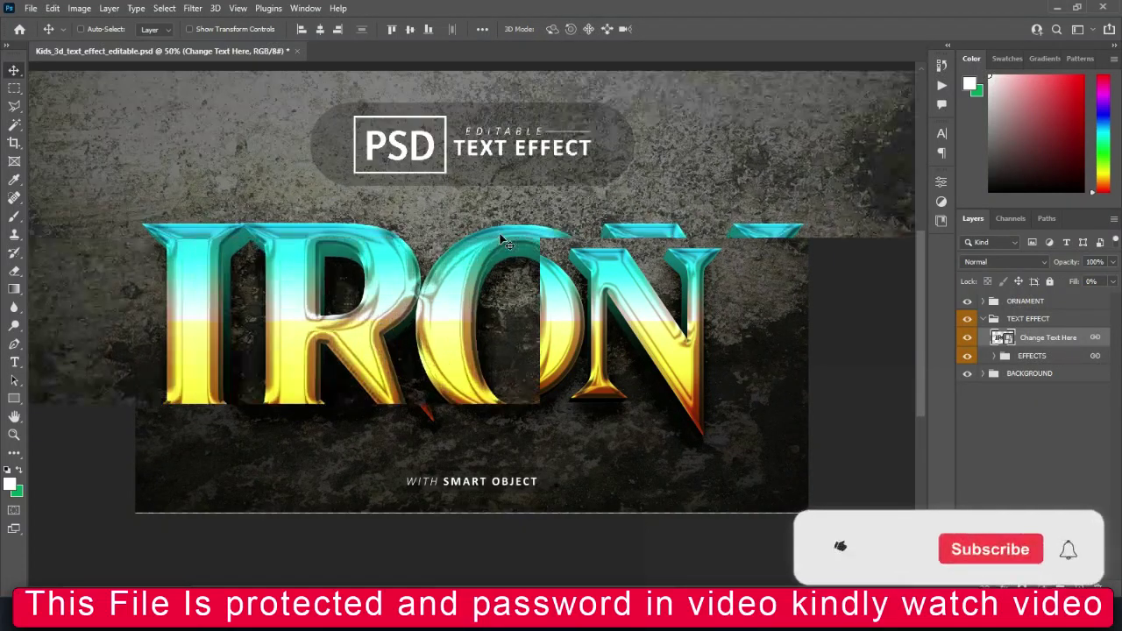
pyautogui.hotkey('ctrl', '+')
pyautogui.hotkey('ctrl', '+')
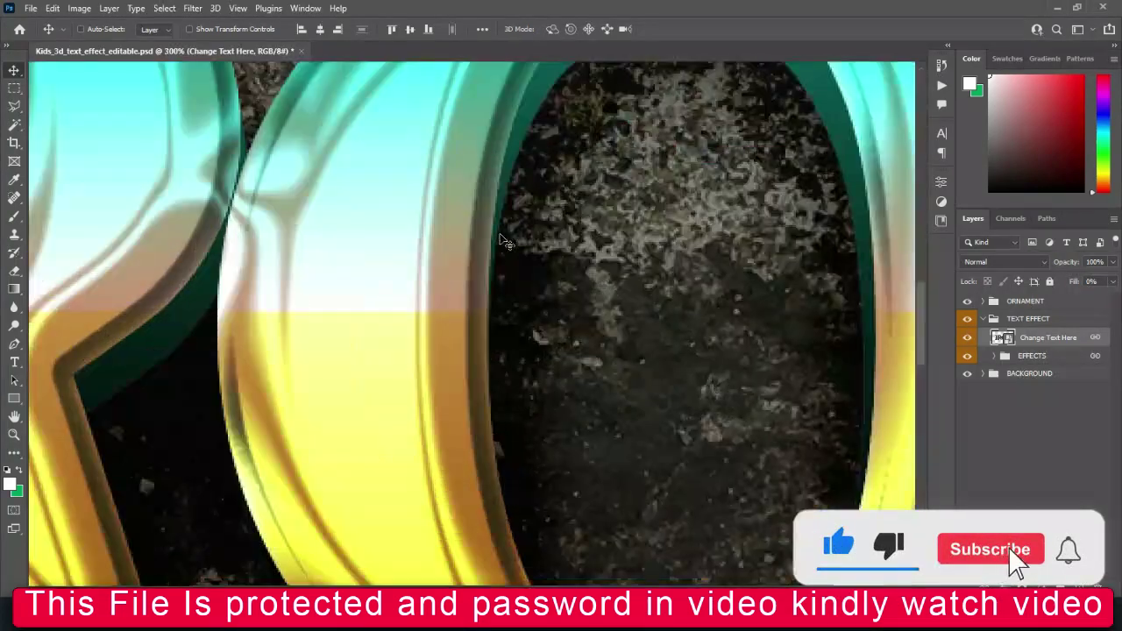
pyautogui.hotkey('ctrl', '-')
pyautogui.hotkey('ctrl', '-')
pyautogui.hotkey('ctrl', '-')
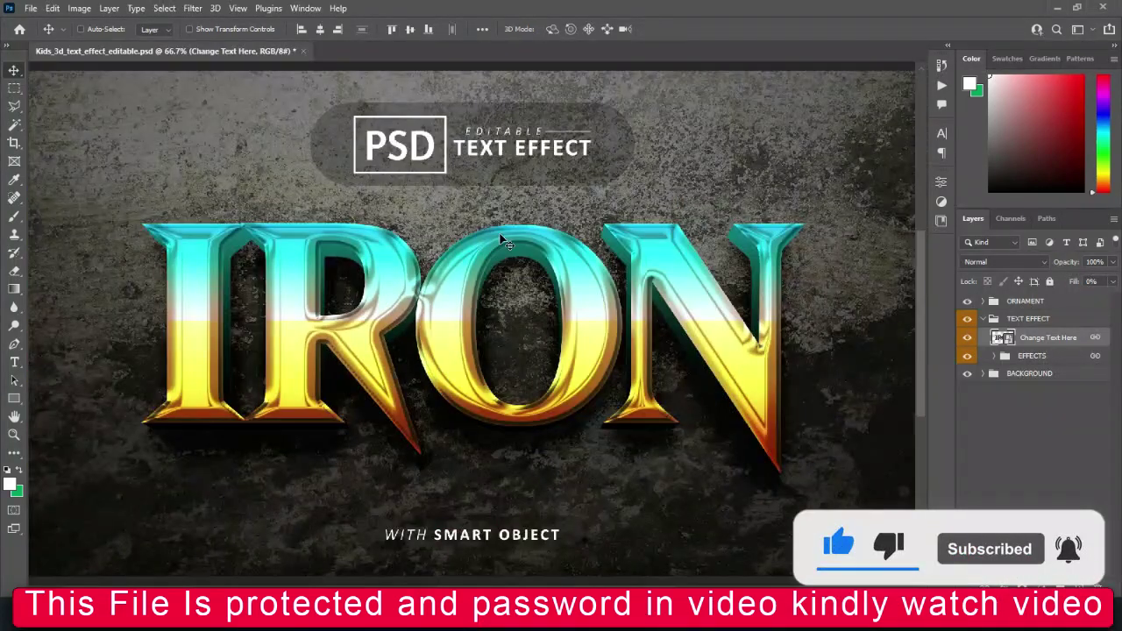
pyautogui.hotkey('ctrl', '-')
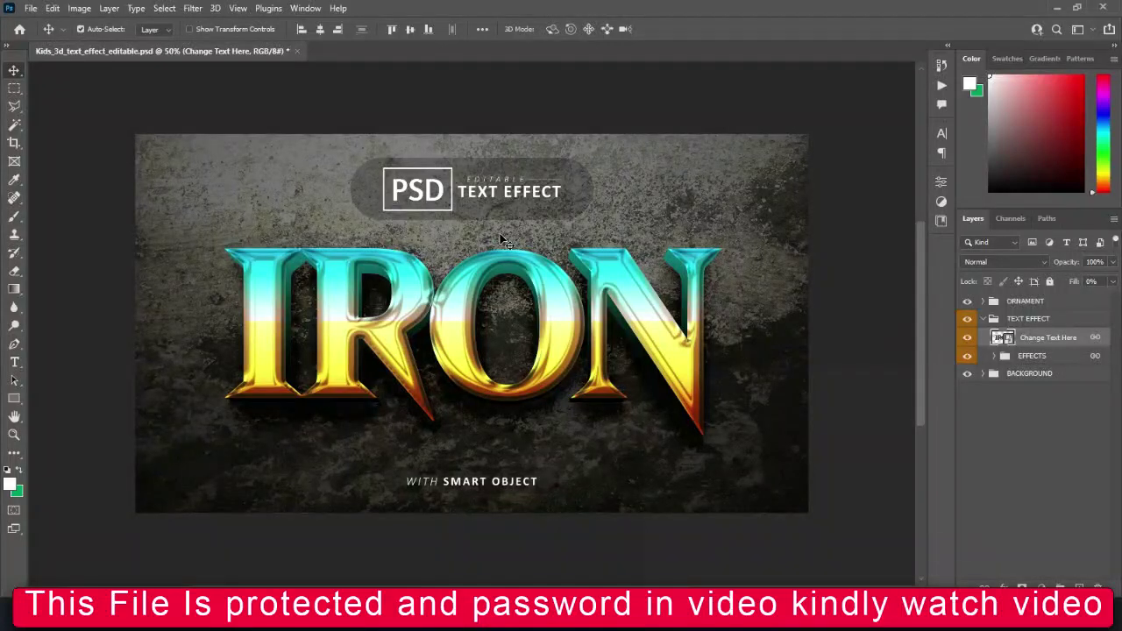
pyautogui.click(968, 374)
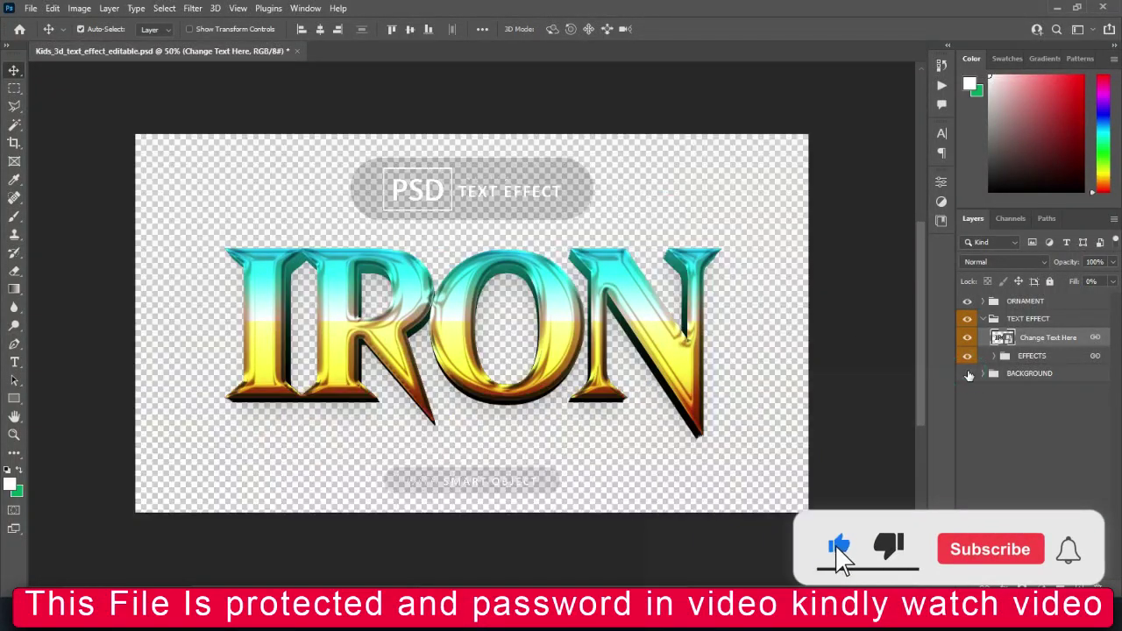
pyautogui.click(967, 373)
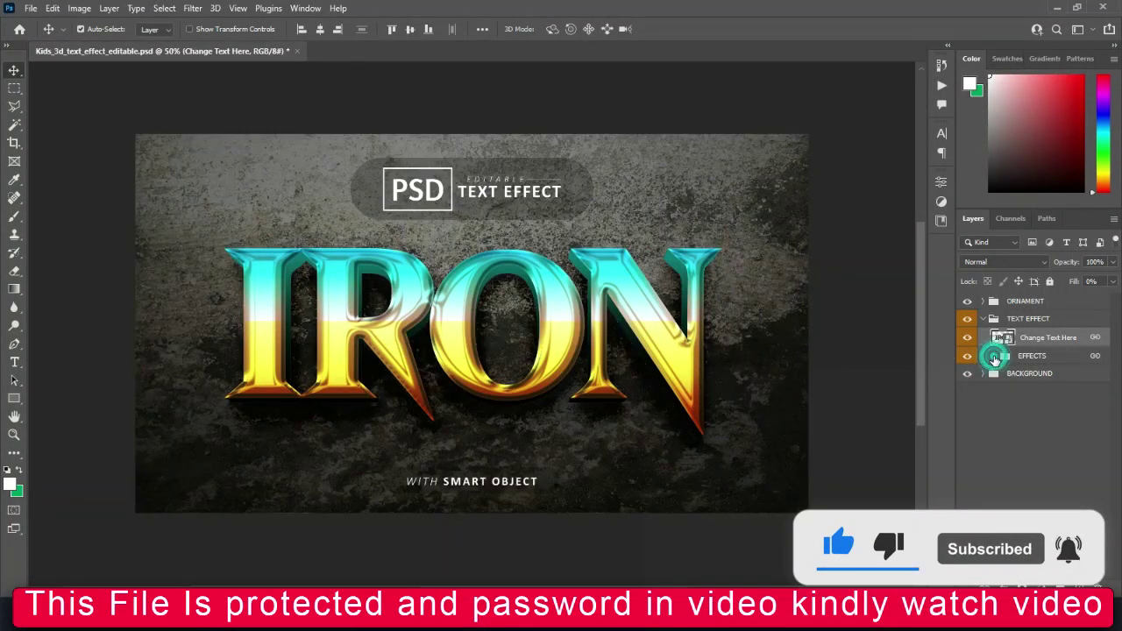
# - Toggle the text shadow off and on, then open Candy_3d_text_effect_editable.psd
pyautogui.click(995, 357)
pyautogui.click(967, 409)
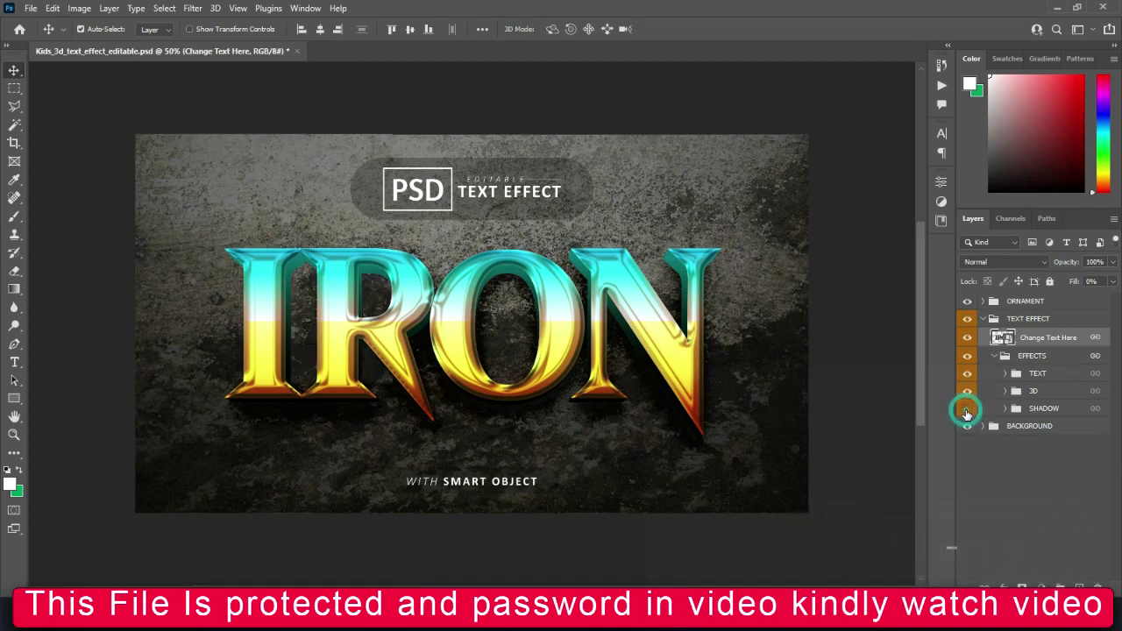
pyautogui.click(967, 409)
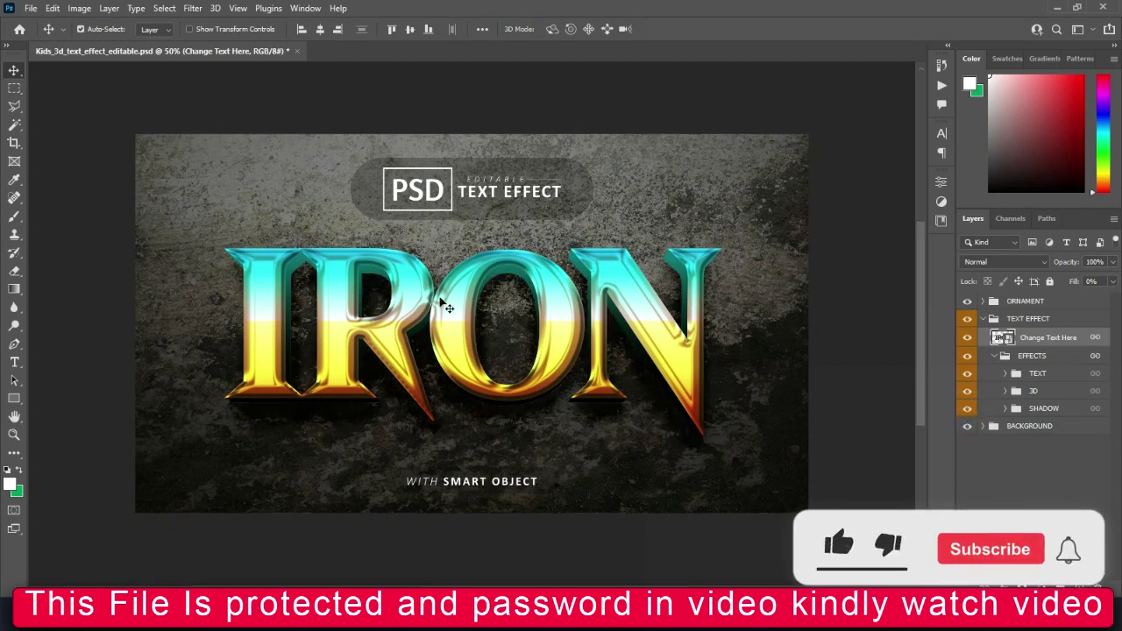
pyautogui.click(561, 556)
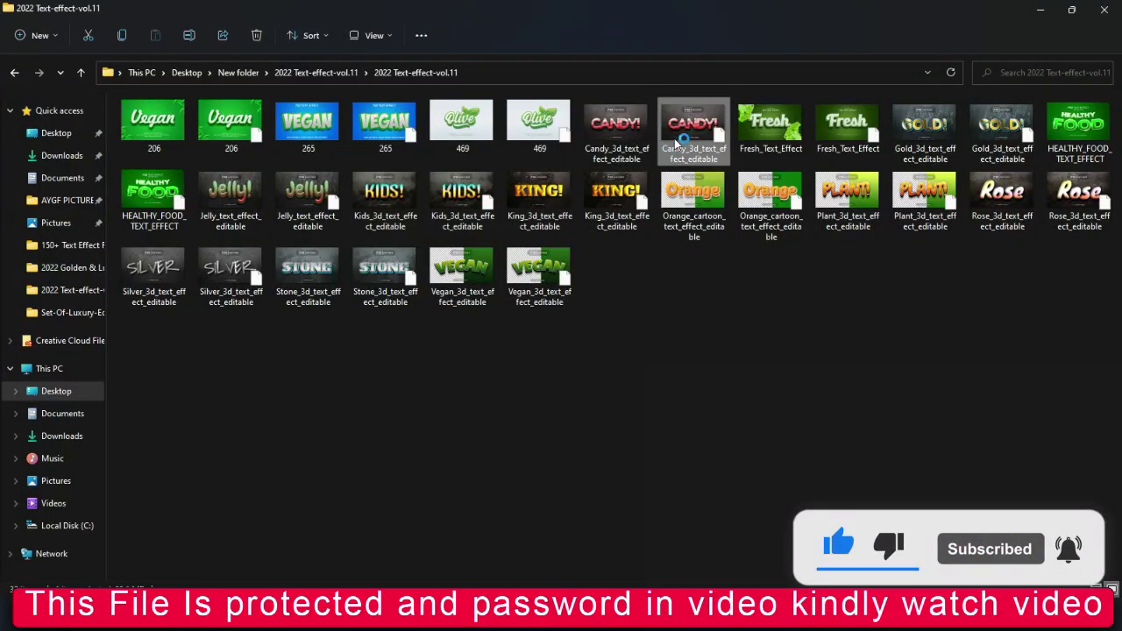
pyautogui.hotkey('alt', 'Tab')
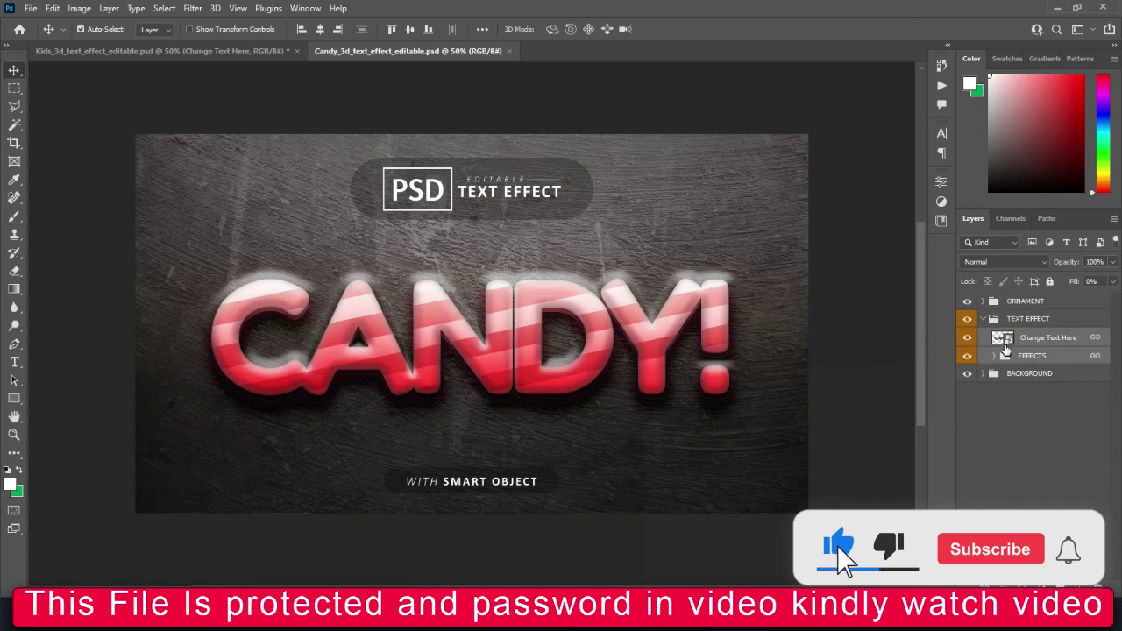
# - Replace the Candy smart object's CANDY! text with GRACE, substituting the missing font
pyautogui.doubleClick(1005, 340)
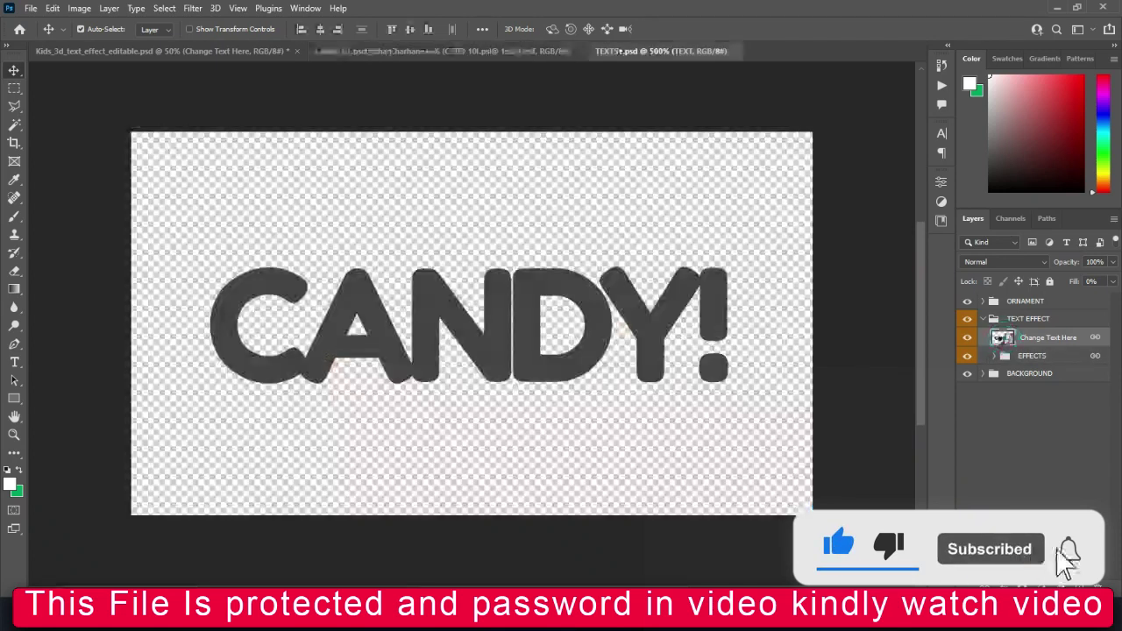
pyautogui.doubleClick(625, 309)
pyautogui.click(660, 287)
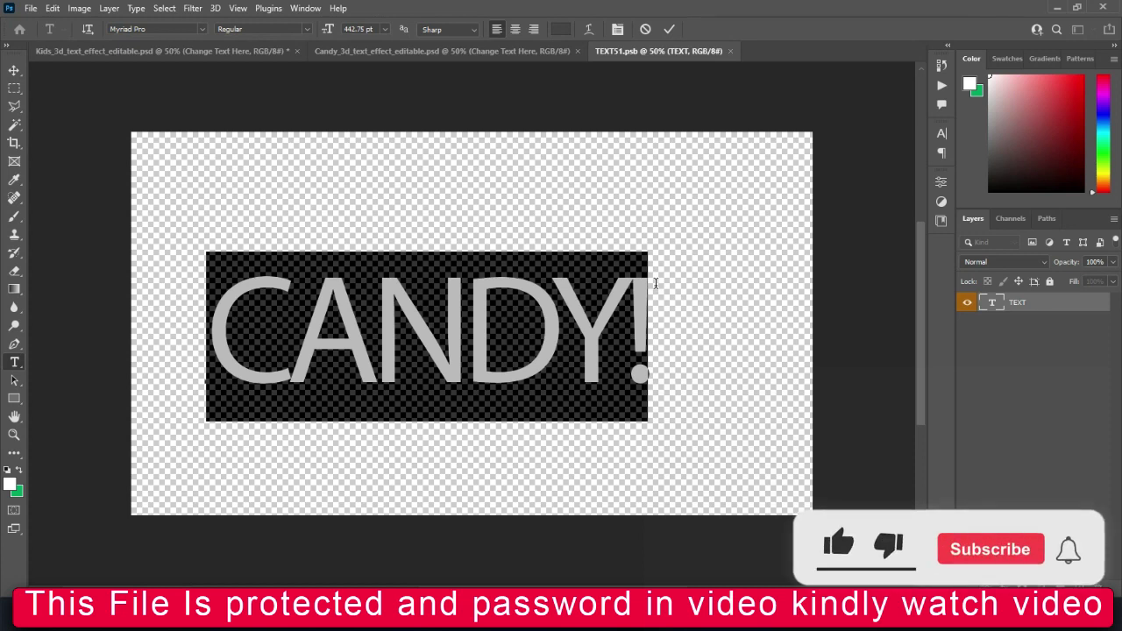
pyautogui.press('Right')
pyautogui.hotkey('ctrl', 'a')
pyautogui.write('GRAC')
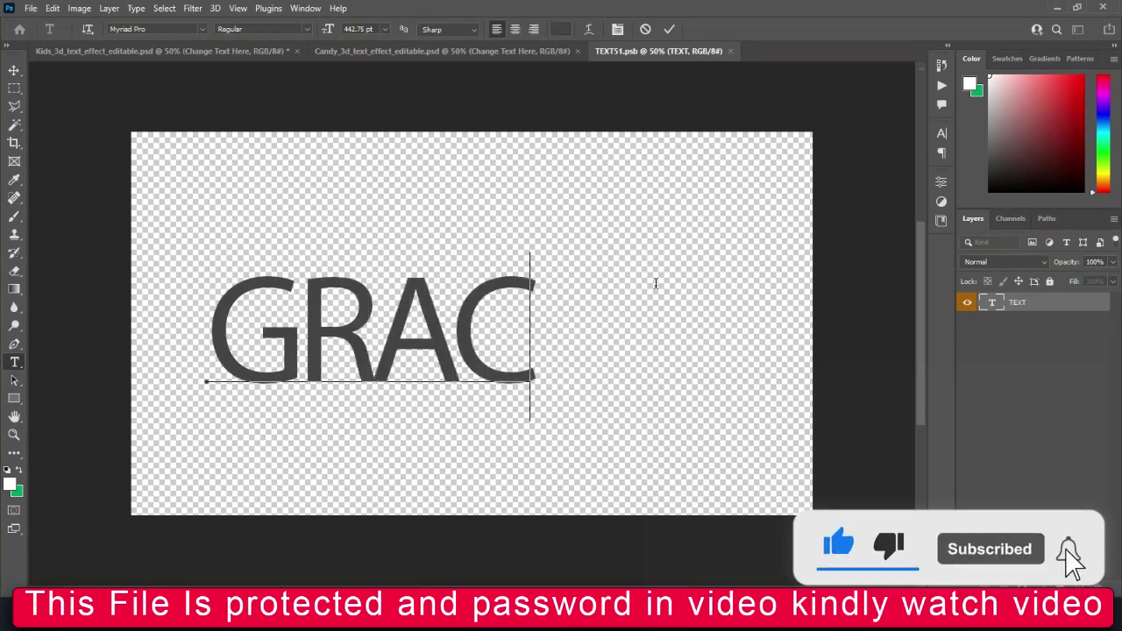
pyautogui.write('E')
pyautogui.hotkey('ctrl', 'a')
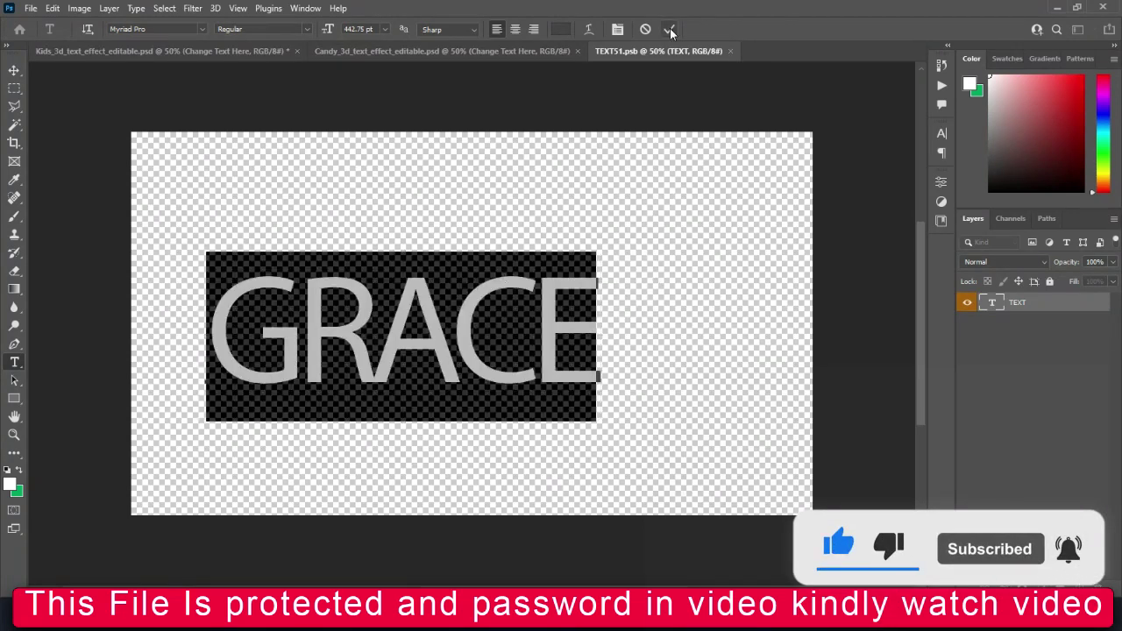
pyautogui.click(670, 31)
# - Set GRACE in the American Frights font, then save and close the smart object
pyautogui.click(940, 133)
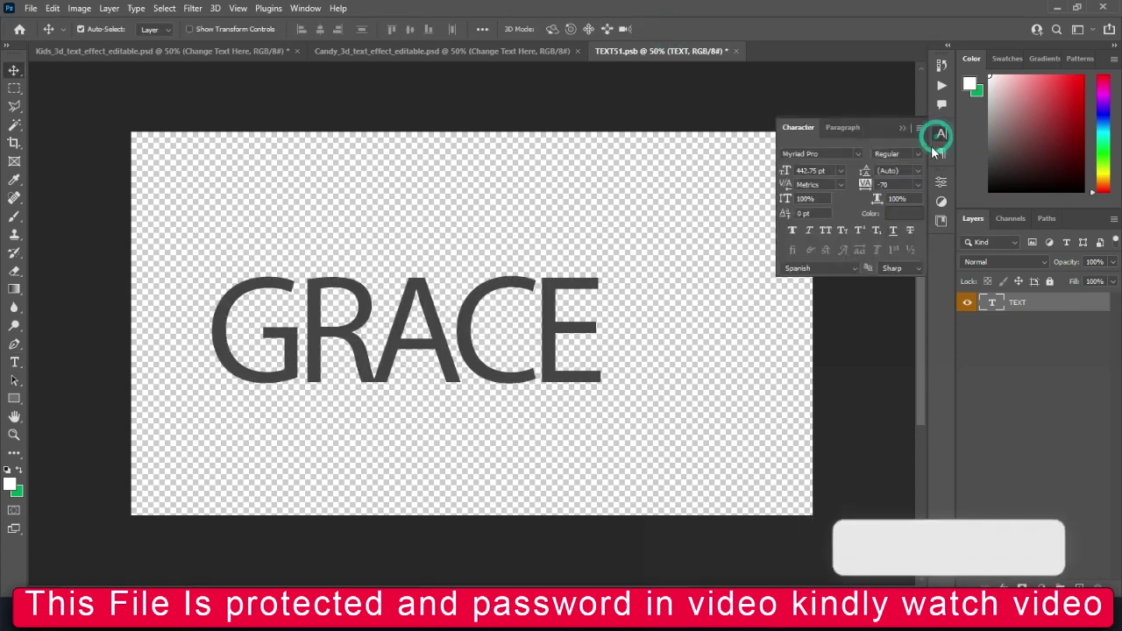
pyautogui.click(840, 154)
pyautogui.write('AME')
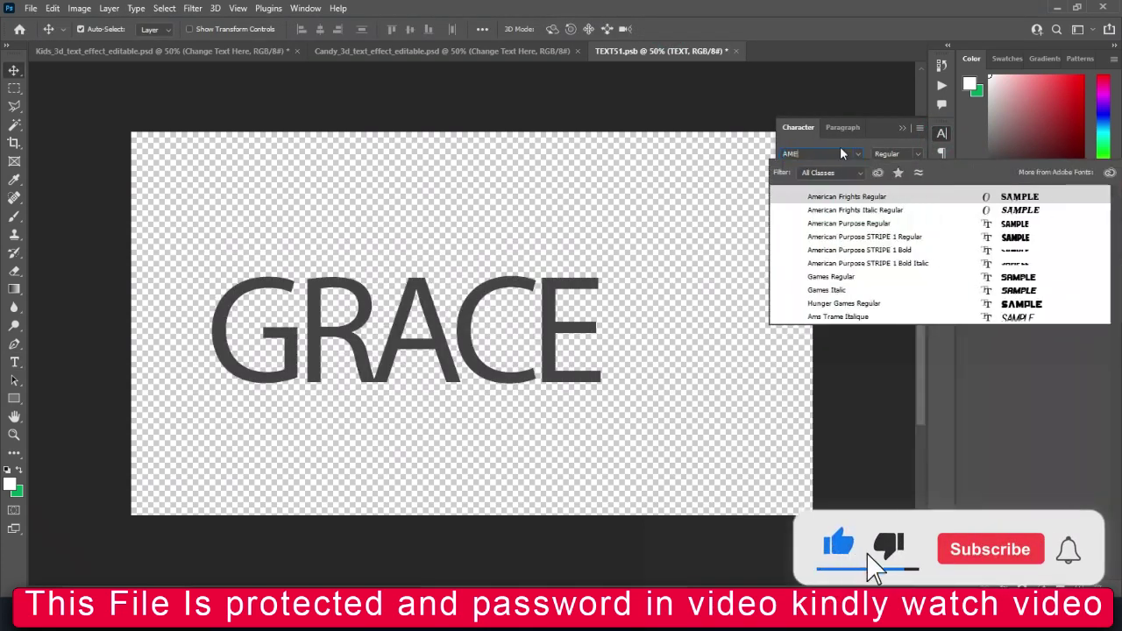
pyautogui.click(881, 200)
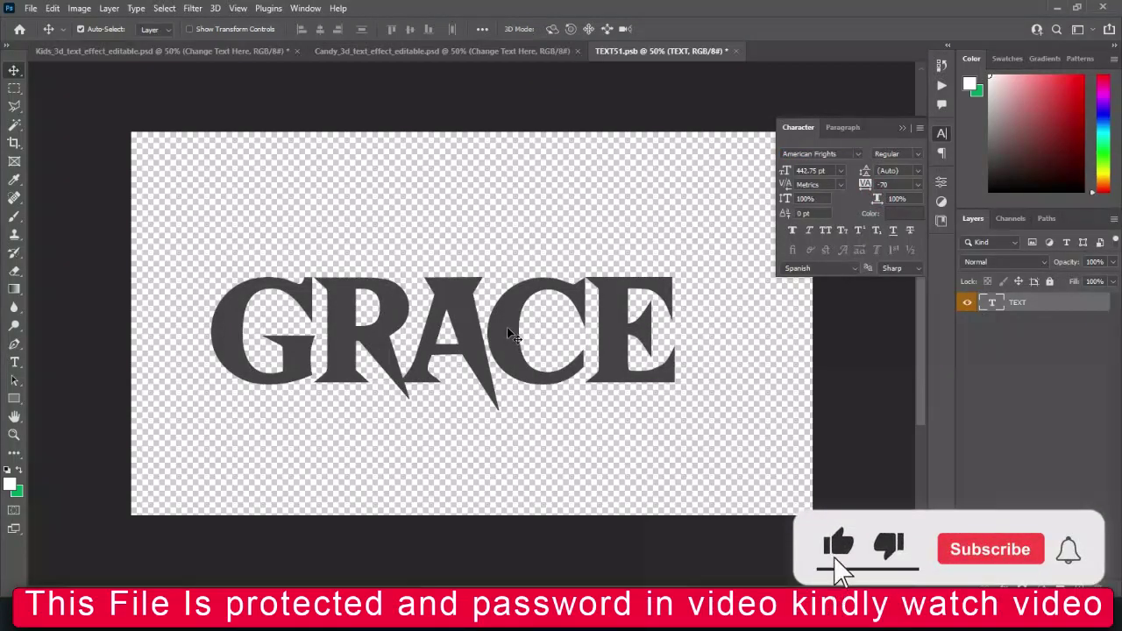
pyautogui.click(737, 51)
pyautogui.click(496, 230)
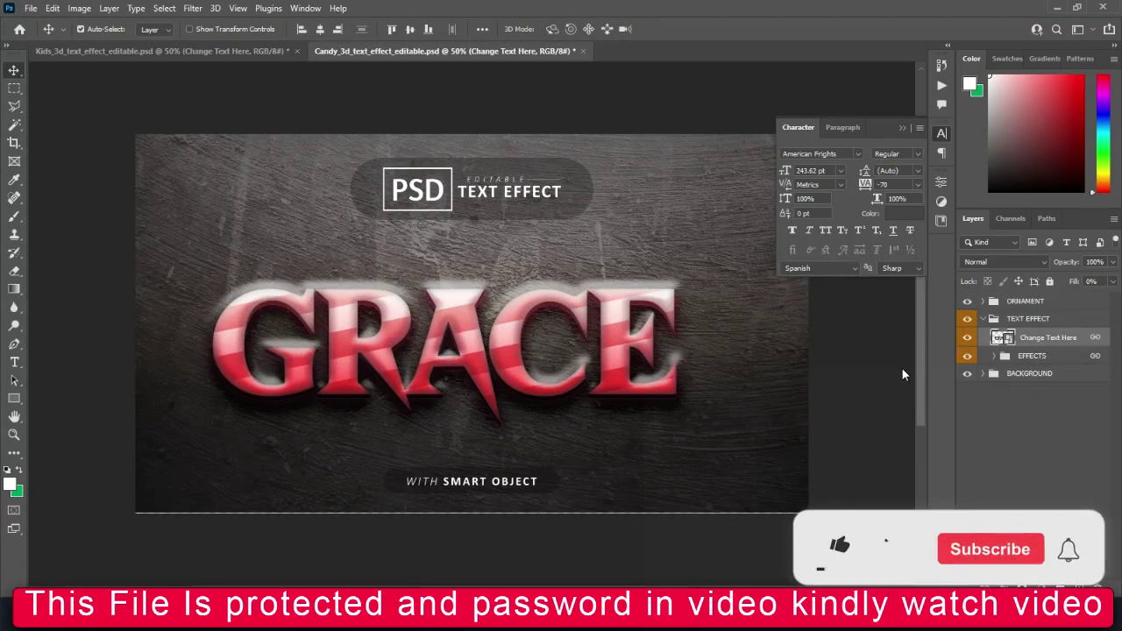
# - Restyle GRACE in American Purpose with 0 letter spacing, nudging its position slightly
pyautogui.doubleClick(1003, 338)
pyautogui.click(859, 156)
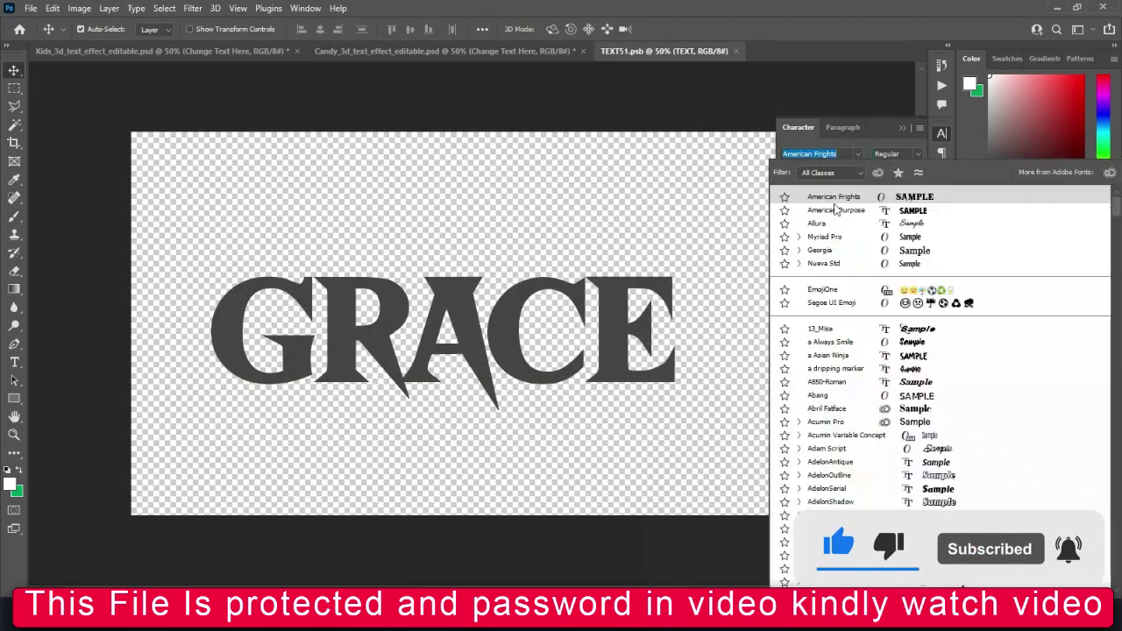
pyautogui.click(887, 213)
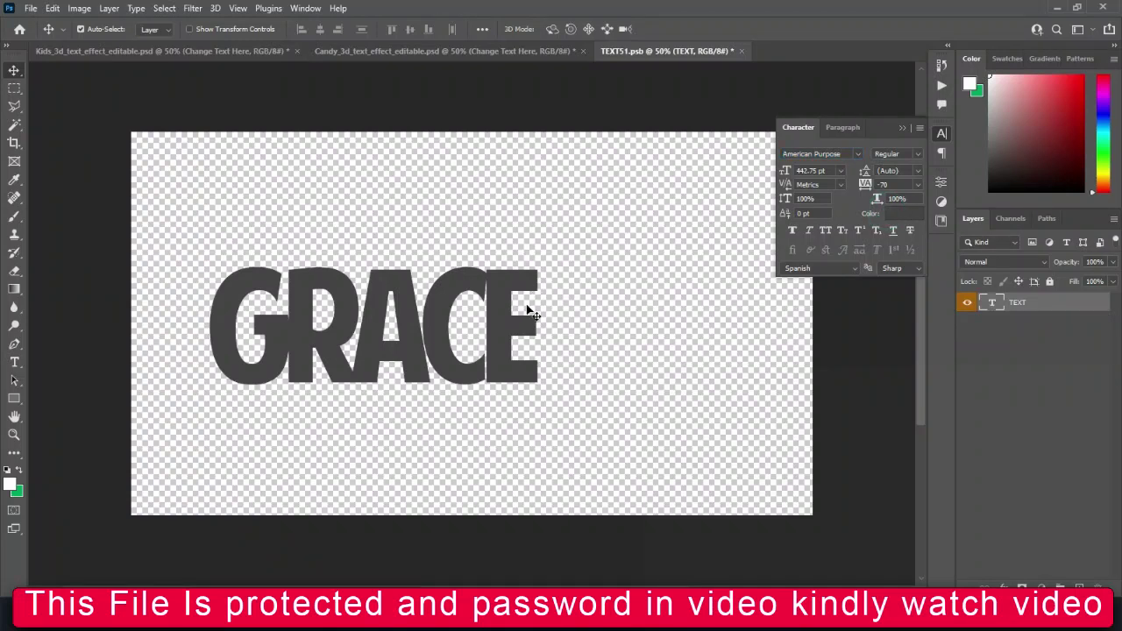
pyautogui.moveTo(504, 326); pyautogui.dragTo(562, 304)
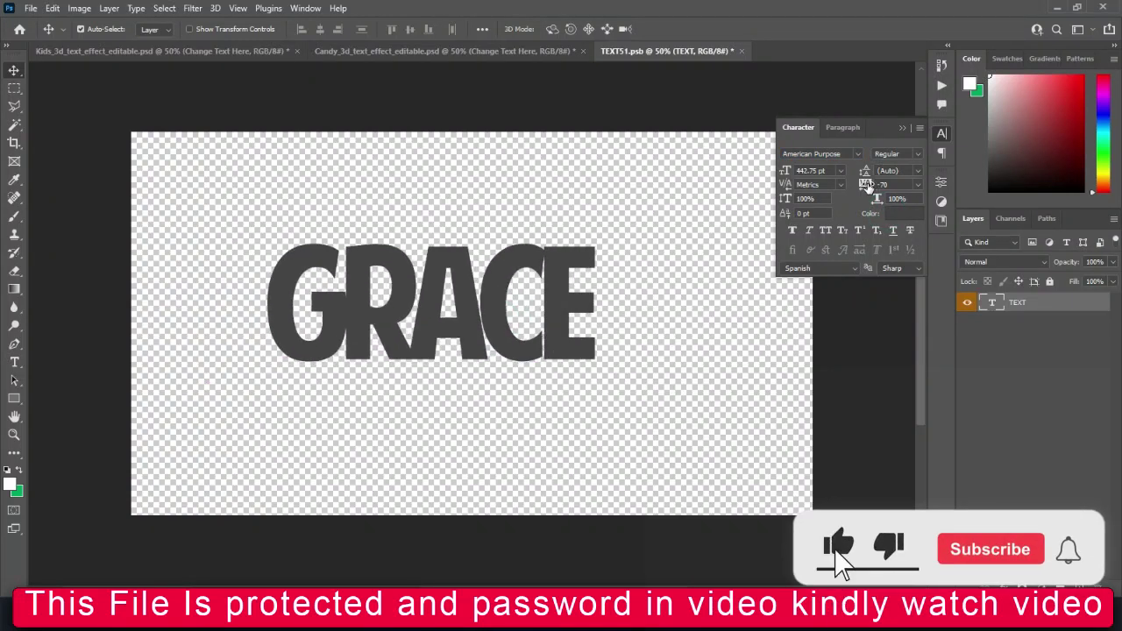
pyautogui.click(916, 186)
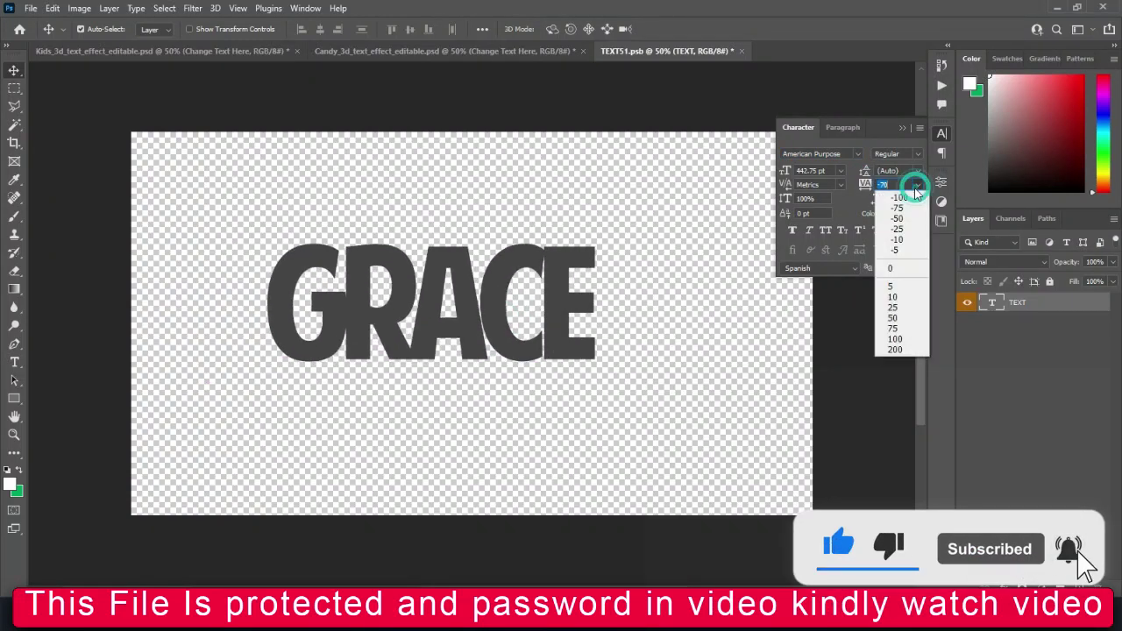
pyautogui.click(889, 270)
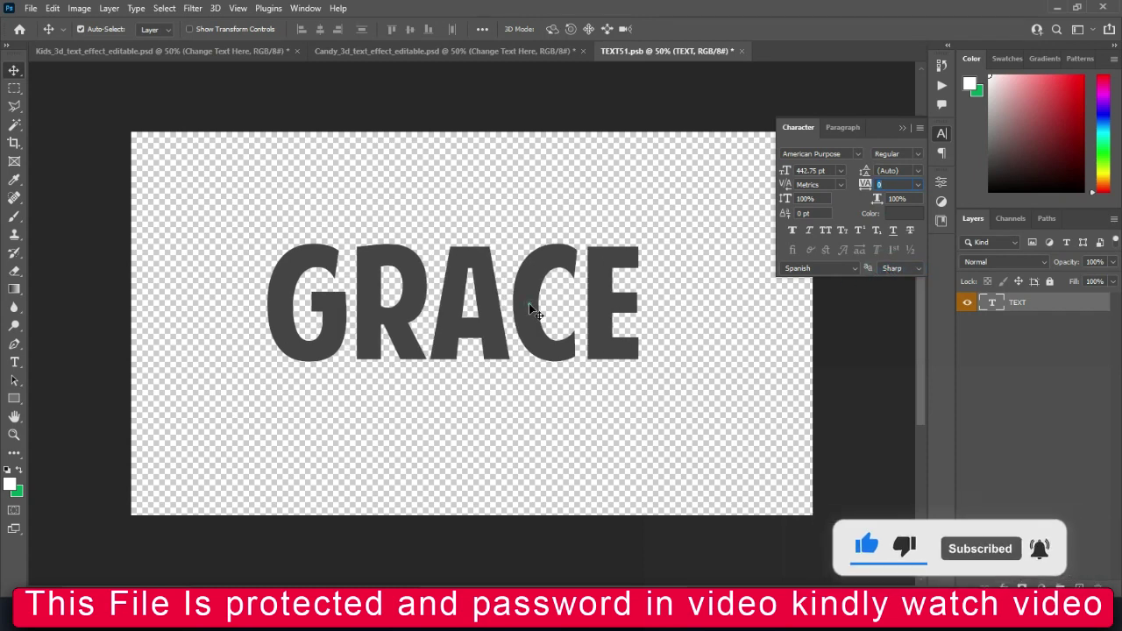
pyautogui.moveTo(529, 303); pyautogui.dragTo(532, 313)
# - Save and close the smart object, then open Orange_cartoon_text_effect_editable.psd from the folder
pyautogui.click(742, 51)
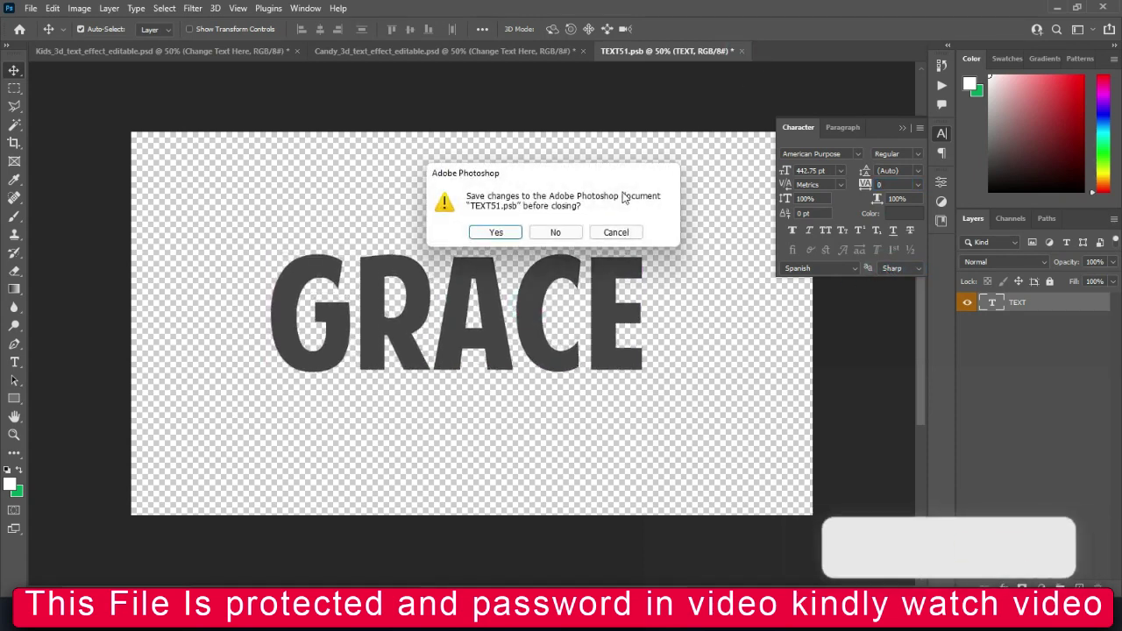
pyautogui.click(499, 234)
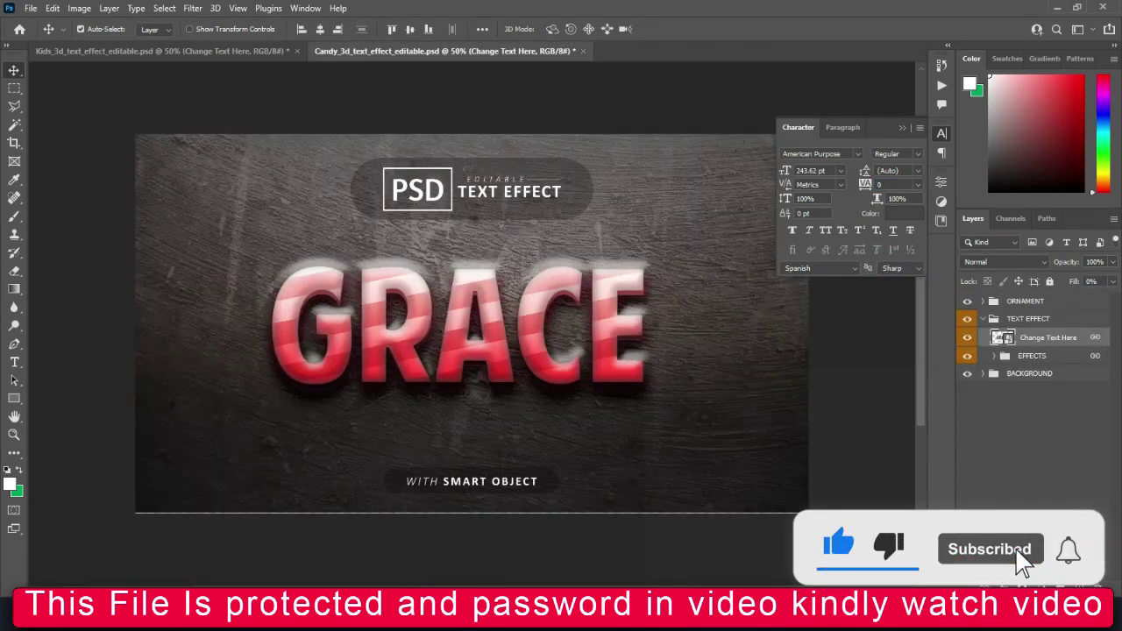
pyautogui.click(542, 552)
pyautogui.doubleClick(769, 203)
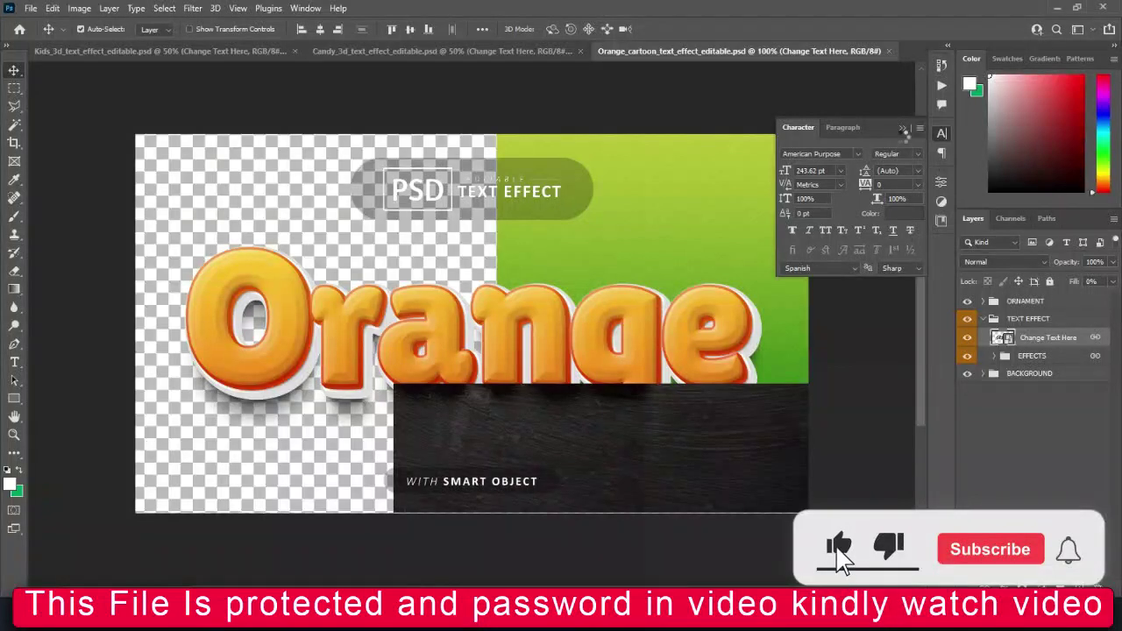
# - Replace the Orange cartoon smart object's wording with GRAPHIC, substituting the missing font
pyautogui.click(902, 130)
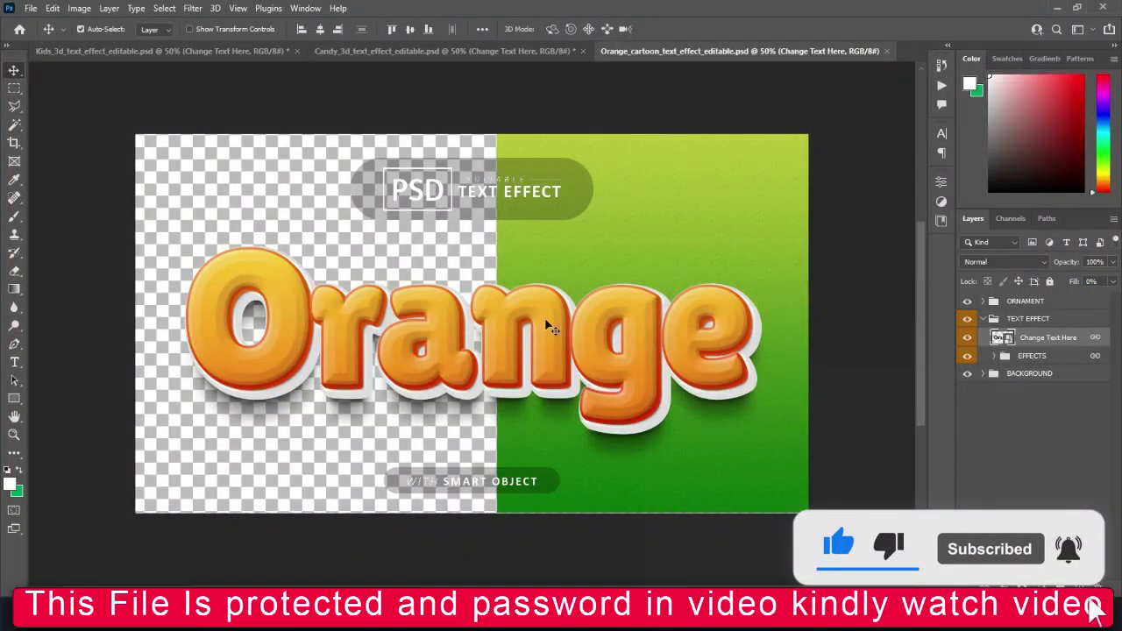
pyautogui.doubleClick(1004, 337)
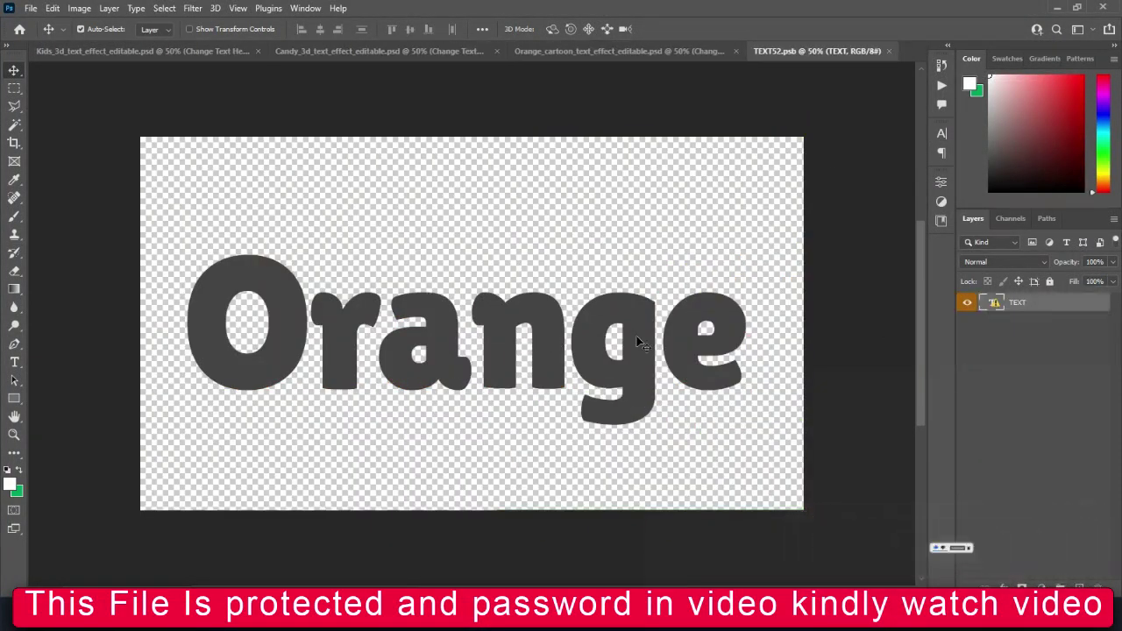
pyautogui.doubleClick(596, 349)
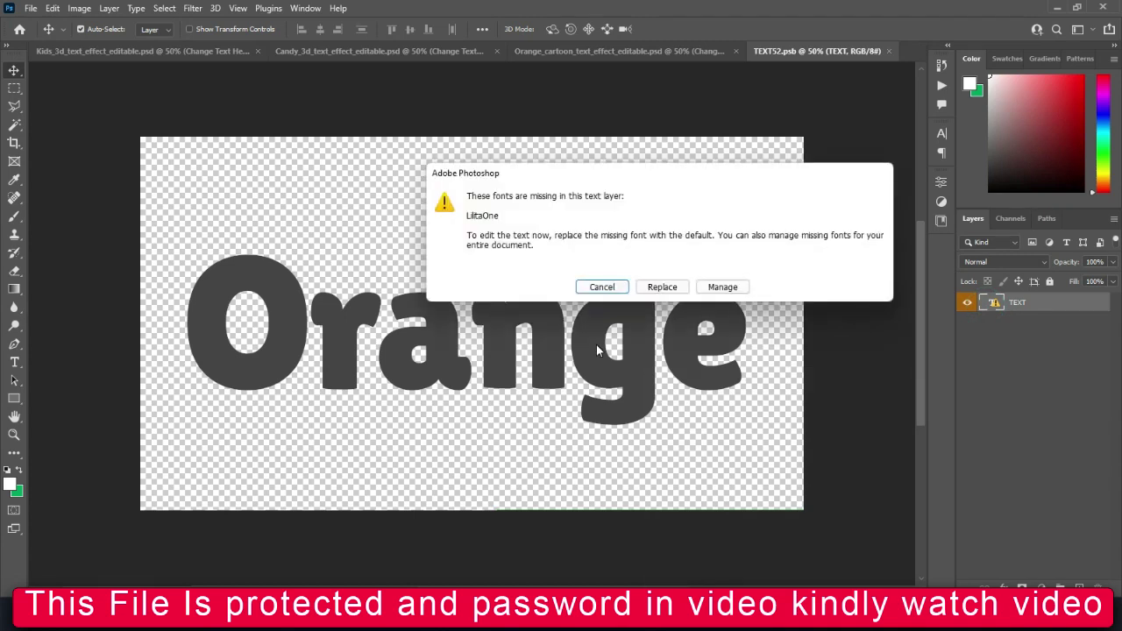
pyautogui.click(659, 287)
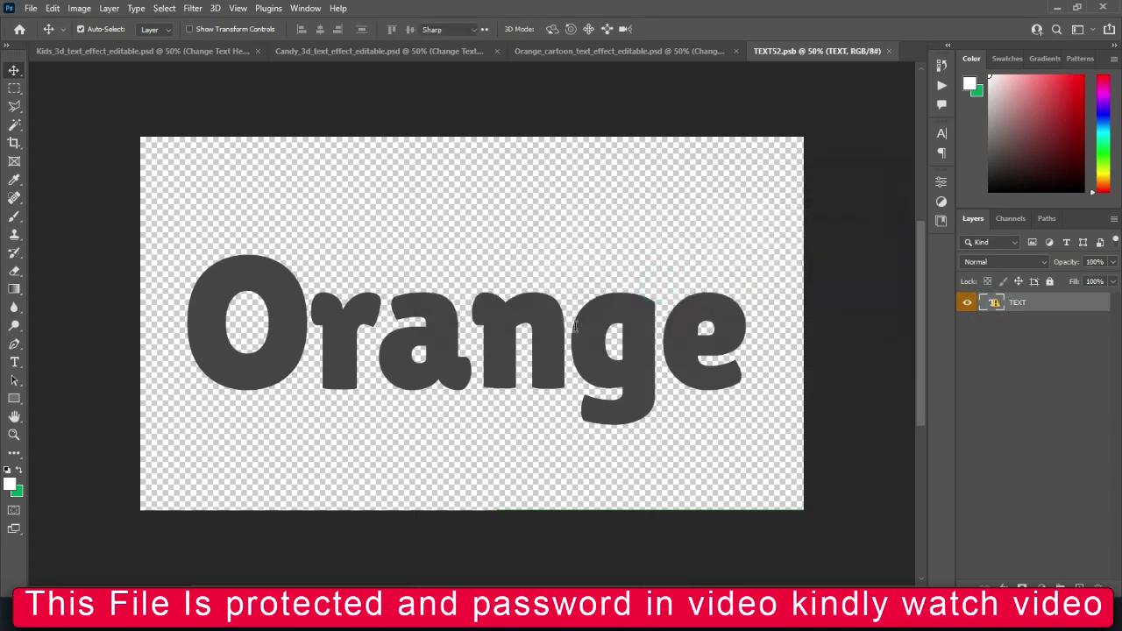
pyautogui.click(574, 327)
pyautogui.hotkey('ctrl', 'a')
pyautogui.write('G')
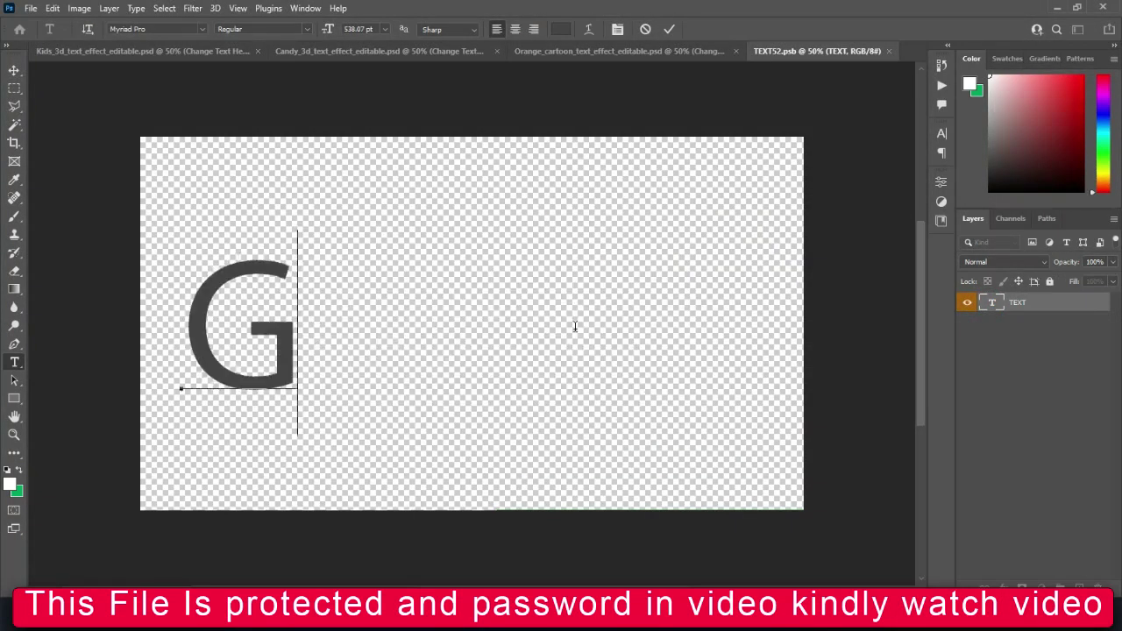
pyautogui.write('r')
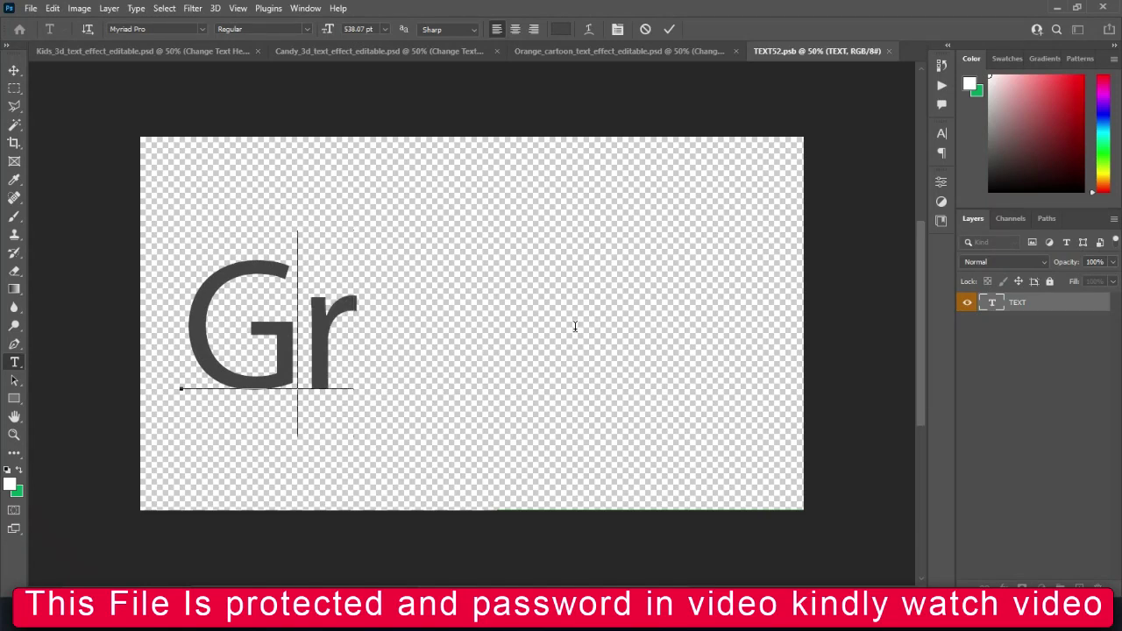
pyautogui.press('BackSpace')
pyautogui.write('RA')
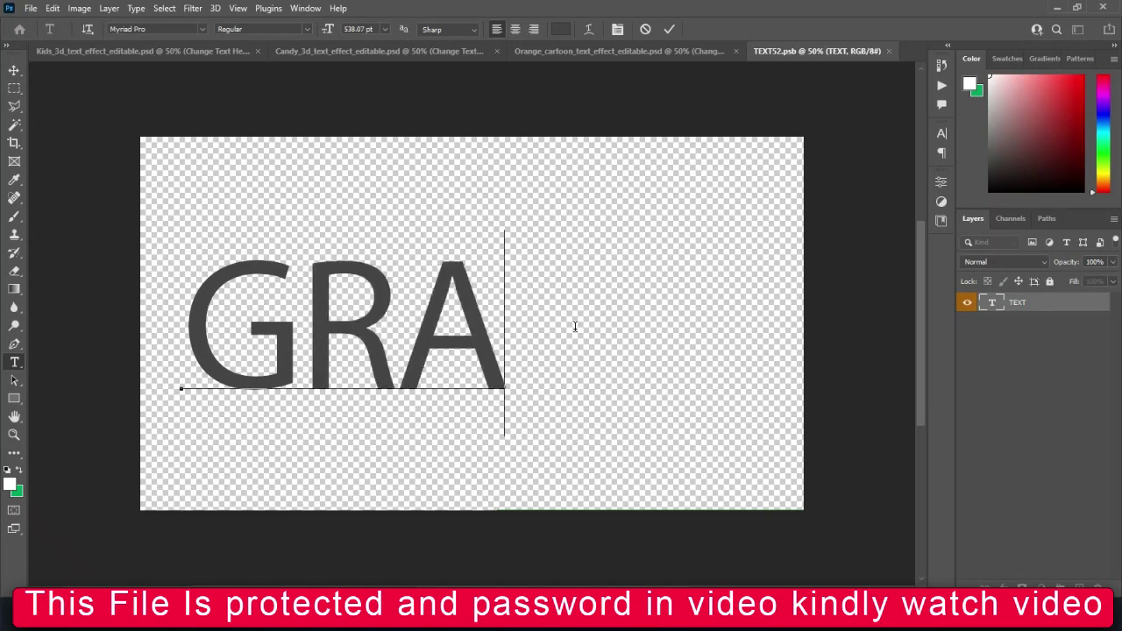
pyautogui.write('PHIC')
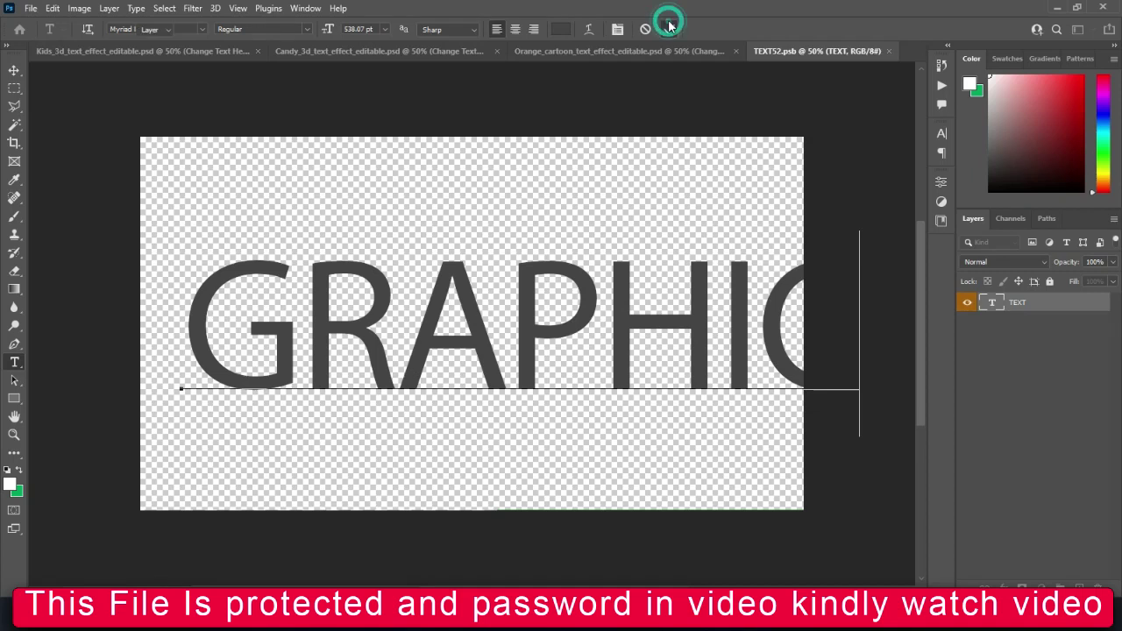
pyautogui.click(668, 25)
# - Scale GRAPHIC down to fit the canvas and reposition it
pyautogui.hotkey('ctrl', 't')
pyautogui.moveTo(738, 224); pyautogui.dragTo(737, 267)
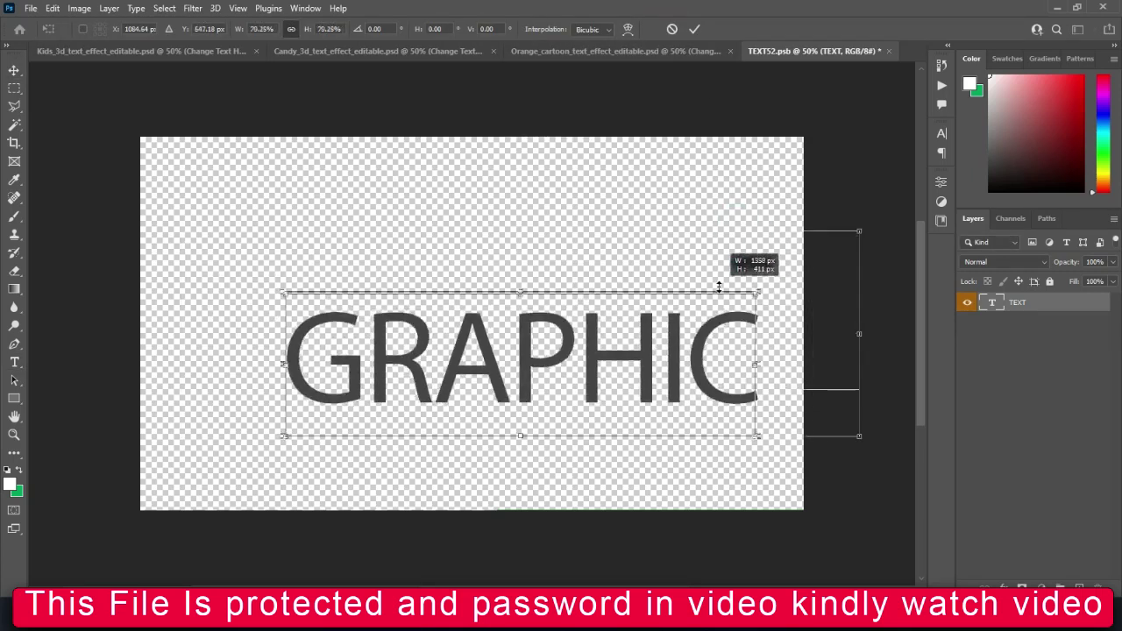
pyautogui.moveTo(630, 328); pyautogui.dragTo(607, 304)
pyautogui.press('Return')
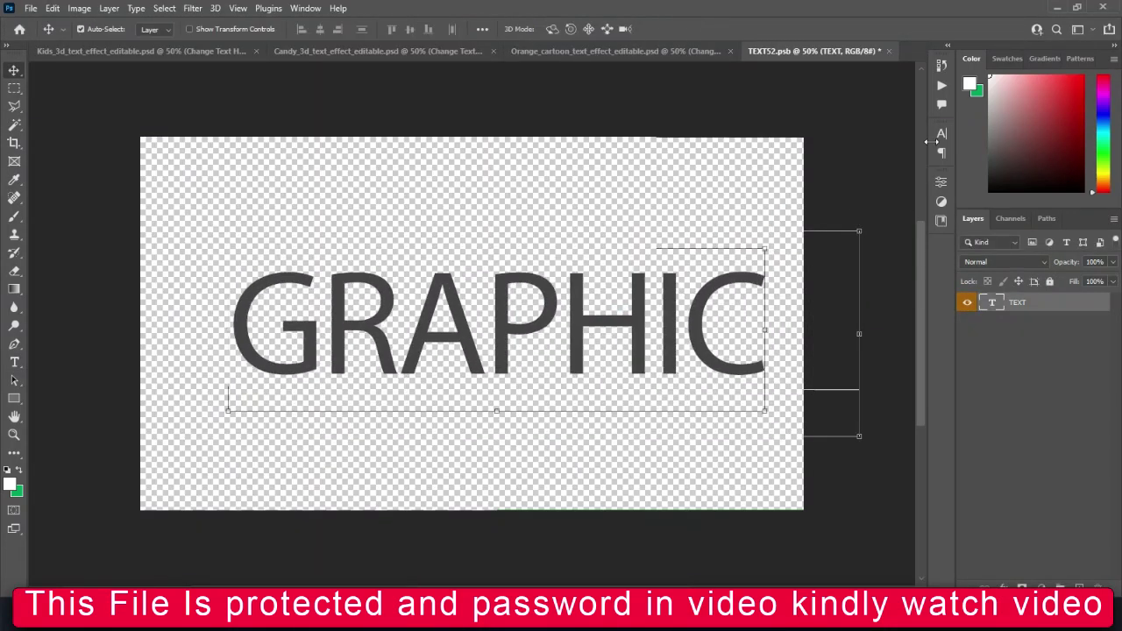
# - Set GRAPHIC in American Frights, then shift it and shrink it slightly
pyautogui.click(941, 133)
pyautogui.click(858, 156)
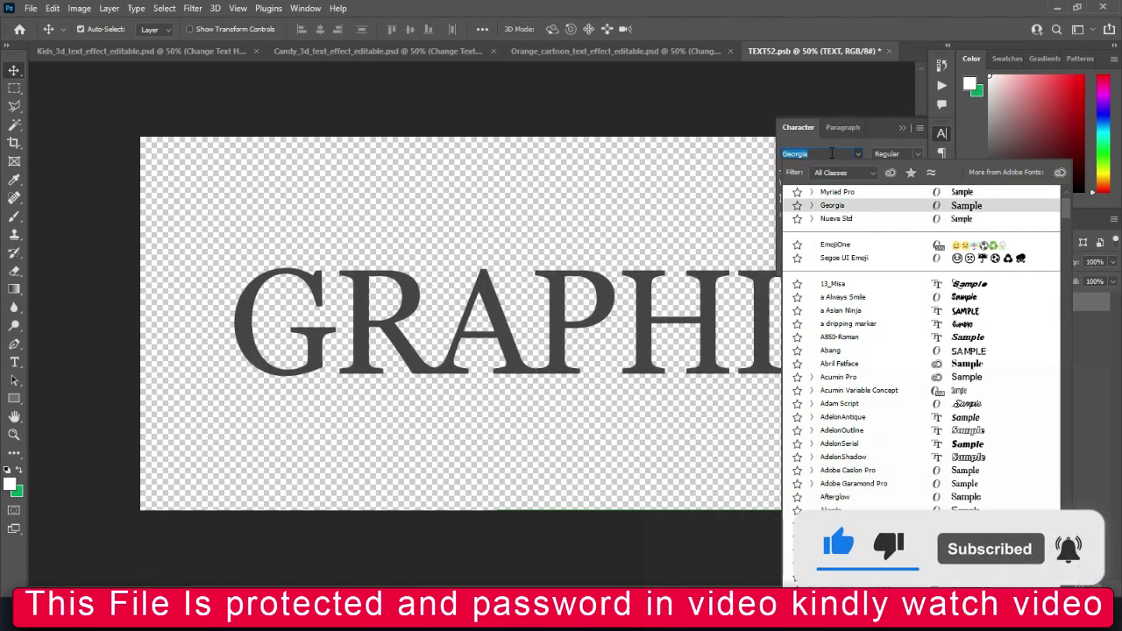
pyautogui.write('American Frights')
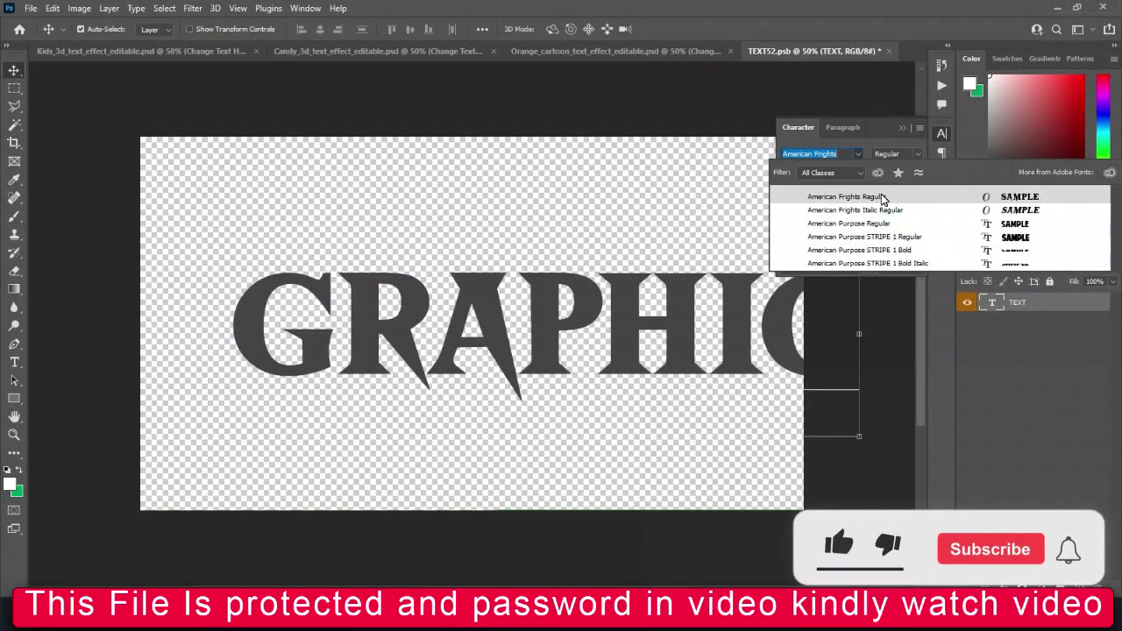
pyautogui.click(847, 196)
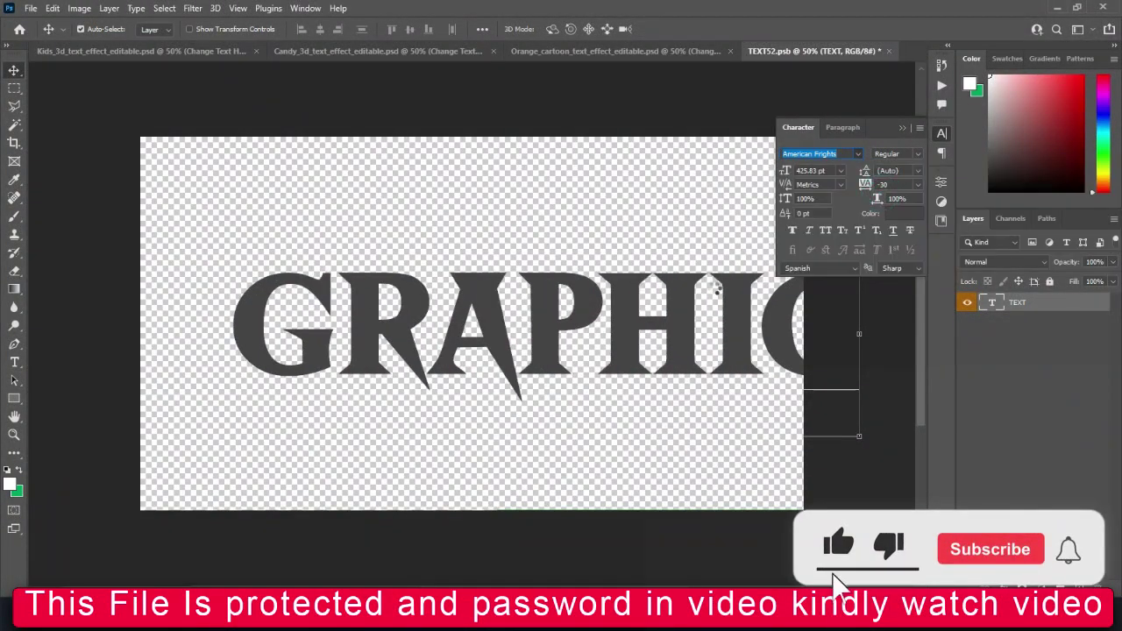
pyautogui.moveTo(640, 333); pyautogui.dragTo(581, 333)
pyautogui.moveTo(550, 330); pyautogui.dragTo(556, 331)
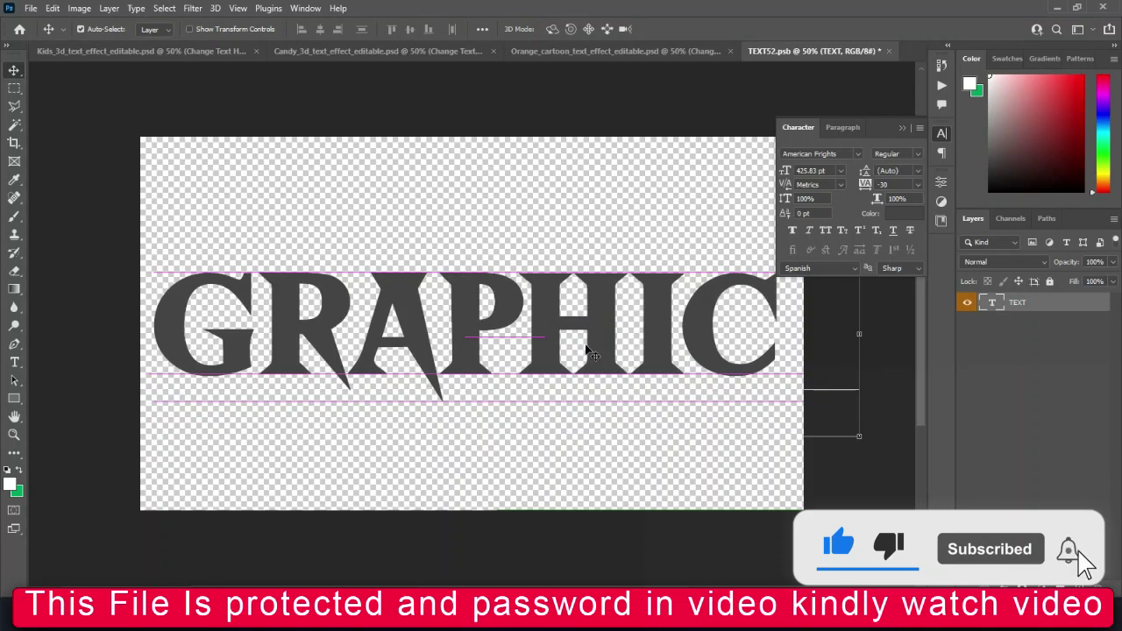
pyautogui.hotkey('ctrl', 't')
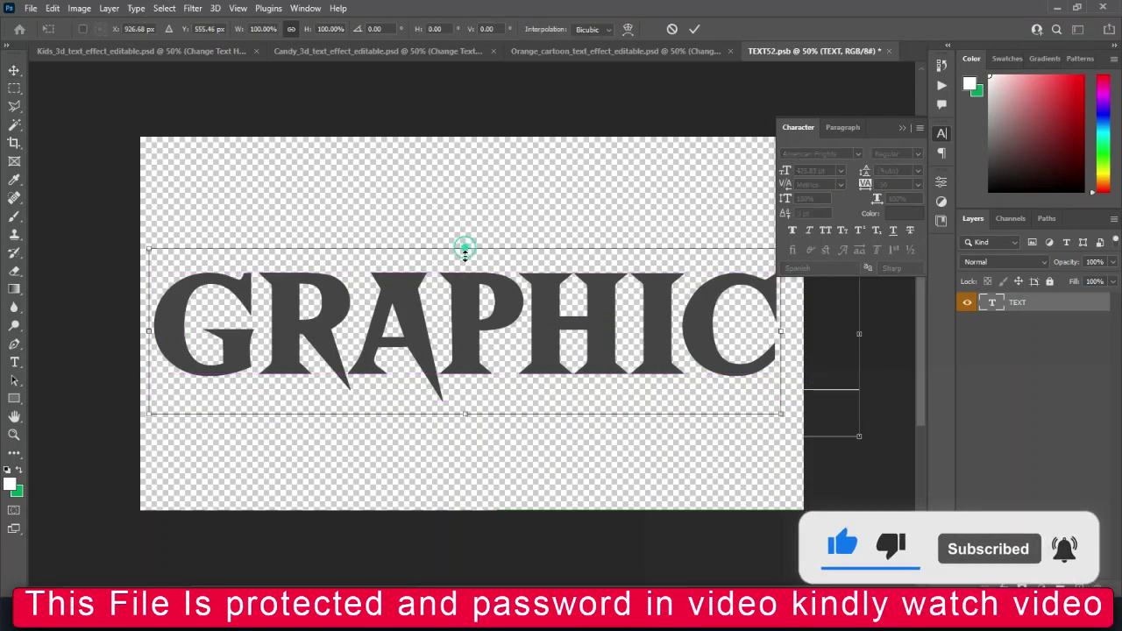
pyautogui.moveTo(465, 249); pyautogui.dragTo(465, 269)
pyautogui.press('Escape')
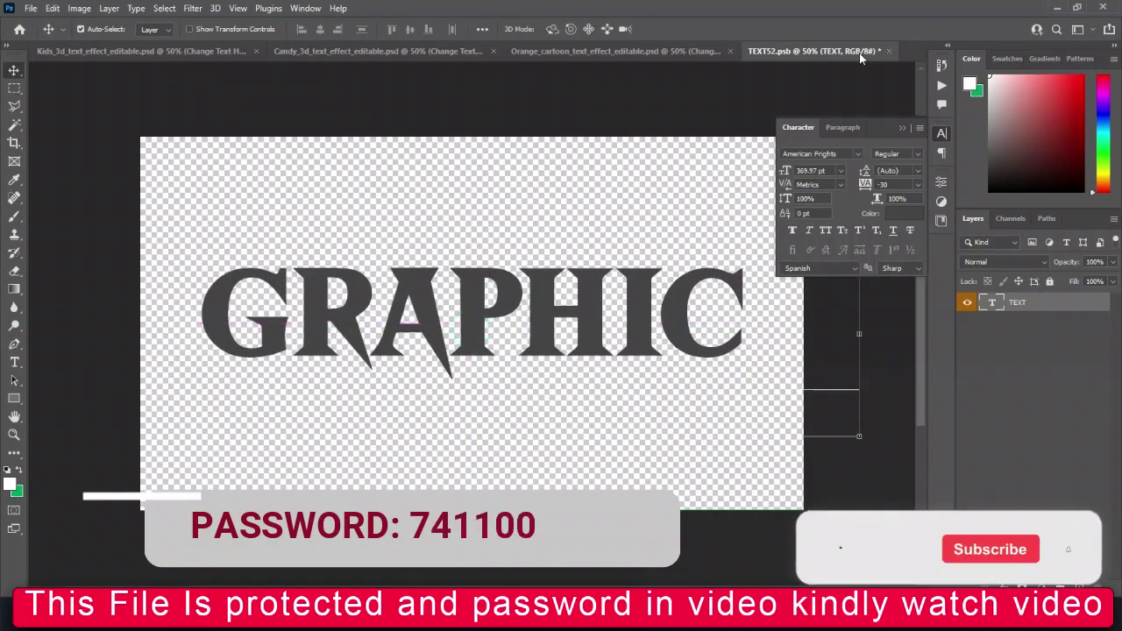
pyautogui.click(889, 51)
pyautogui.click(516, 233)
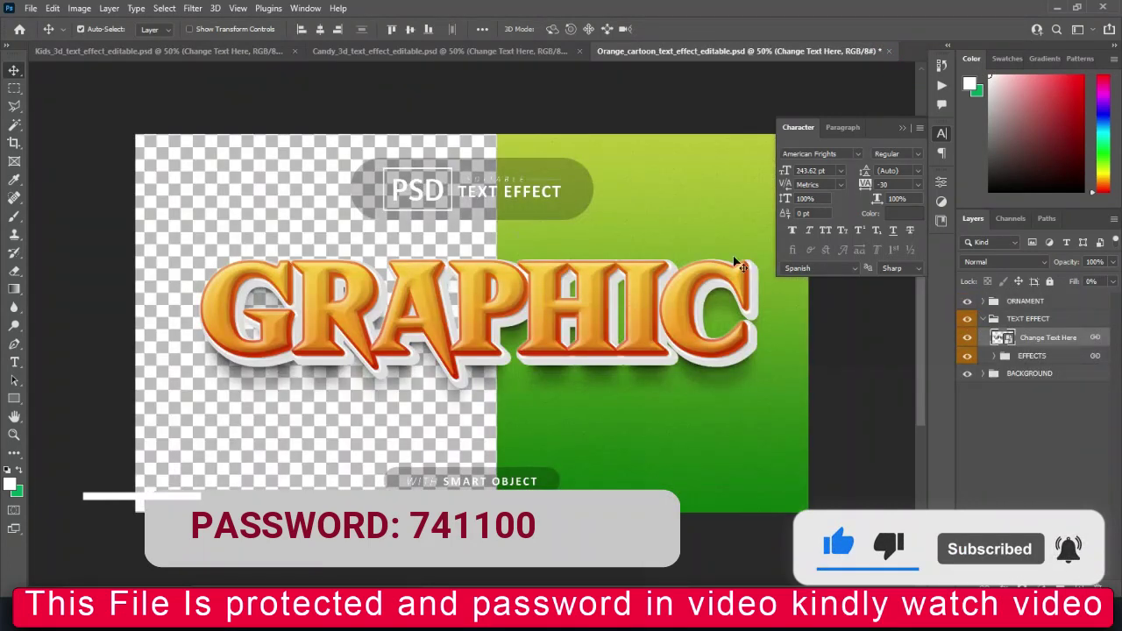
pyautogui.click(904, 129)
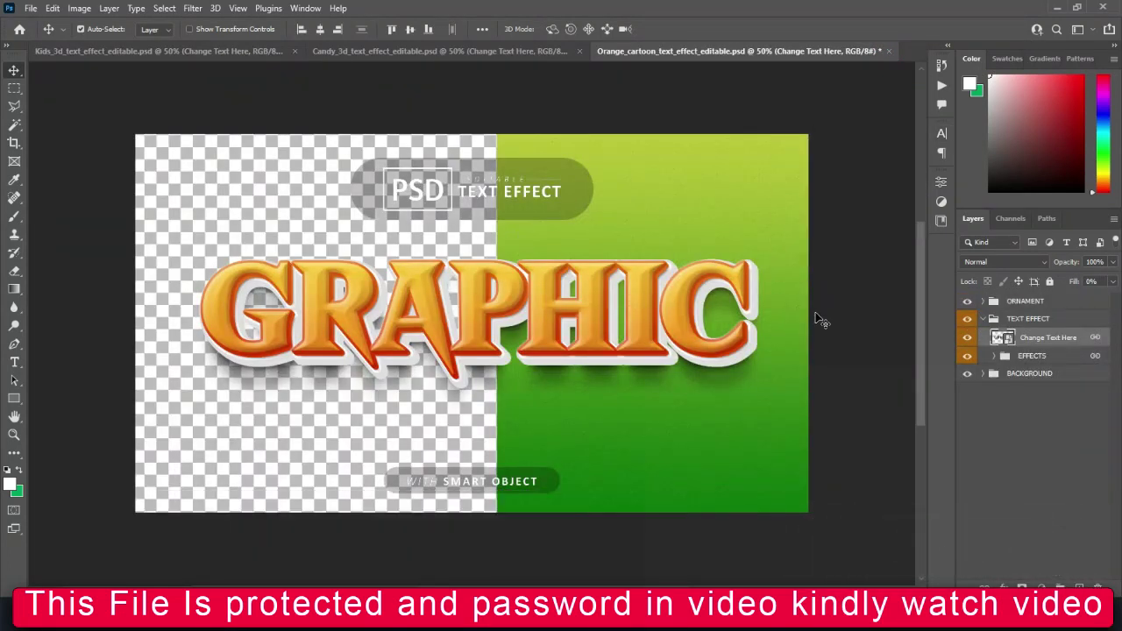
pyautogui.hotkey('ctrl', '+')
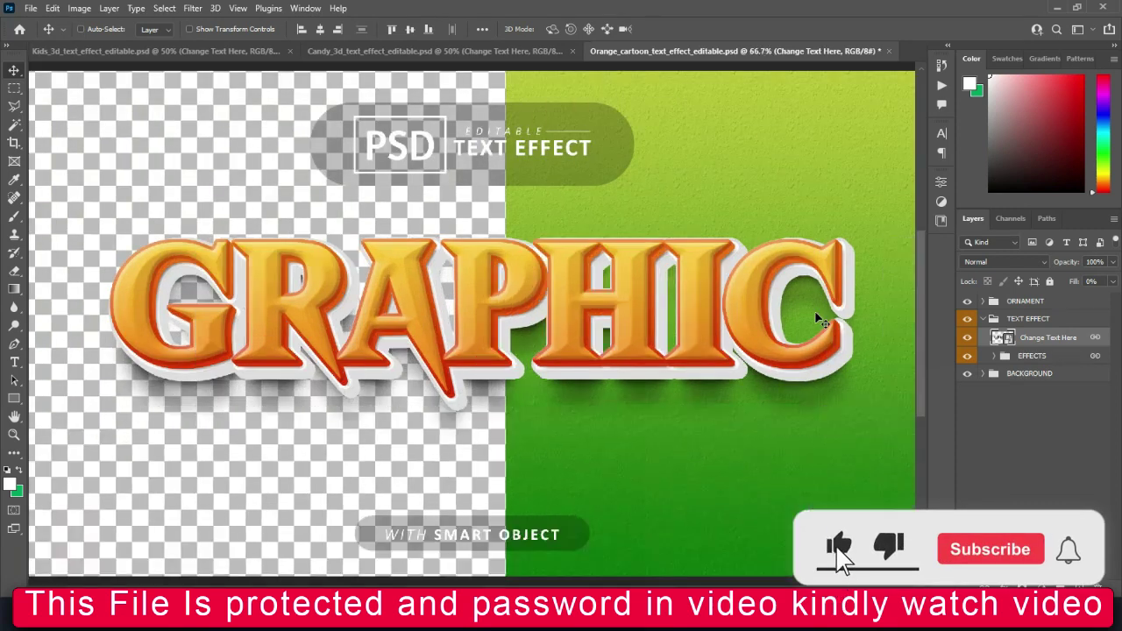
pyautogui.hotkey('ctrl', '+')
pyautogui.hotkey('ctrl', '+')
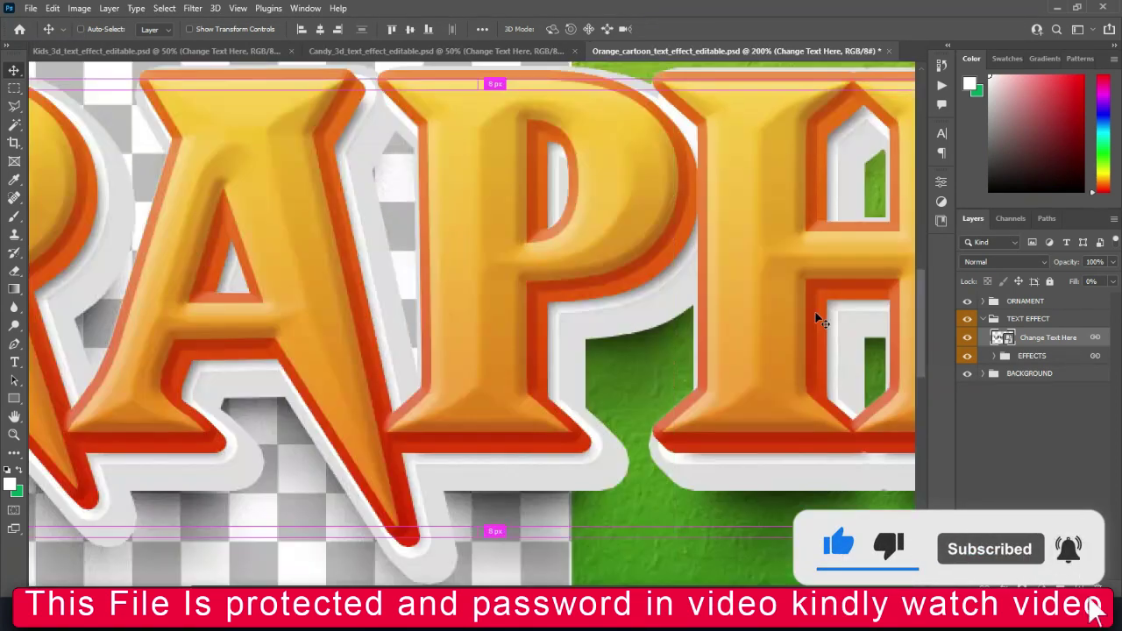
pyautogui.hotkey('ctrl', '+')
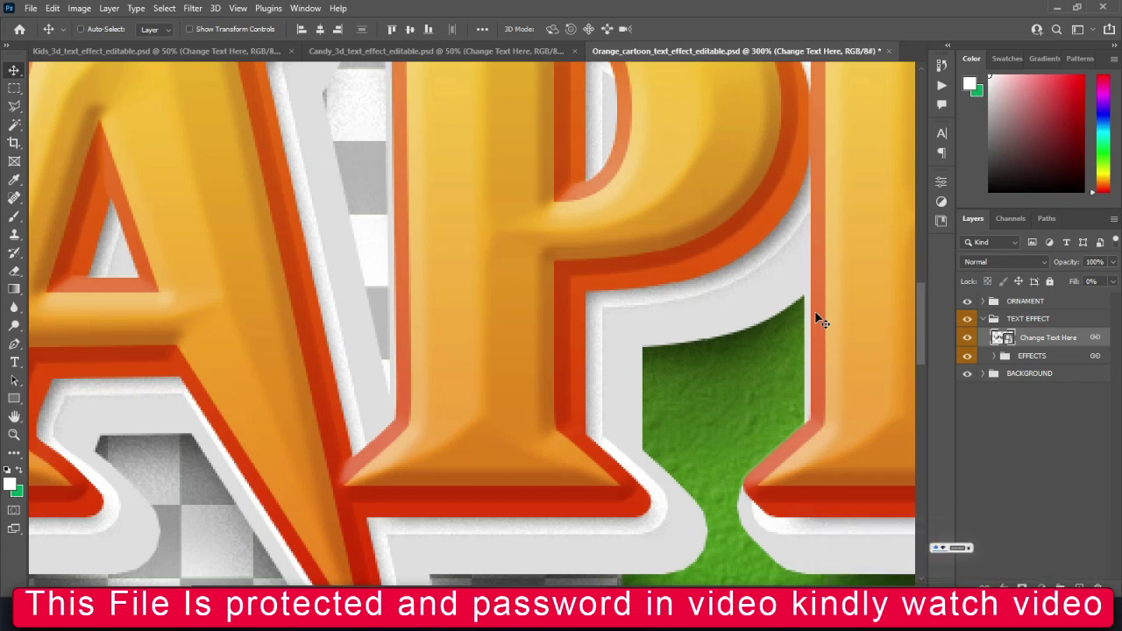
pyautogui.hotkey('ctrl', '-')
pyautogui.hotkey('ctrl', '-')
pyautogui.hotkey('ctrl', '-')
pyautogui.hotkey('ctrl', '-')
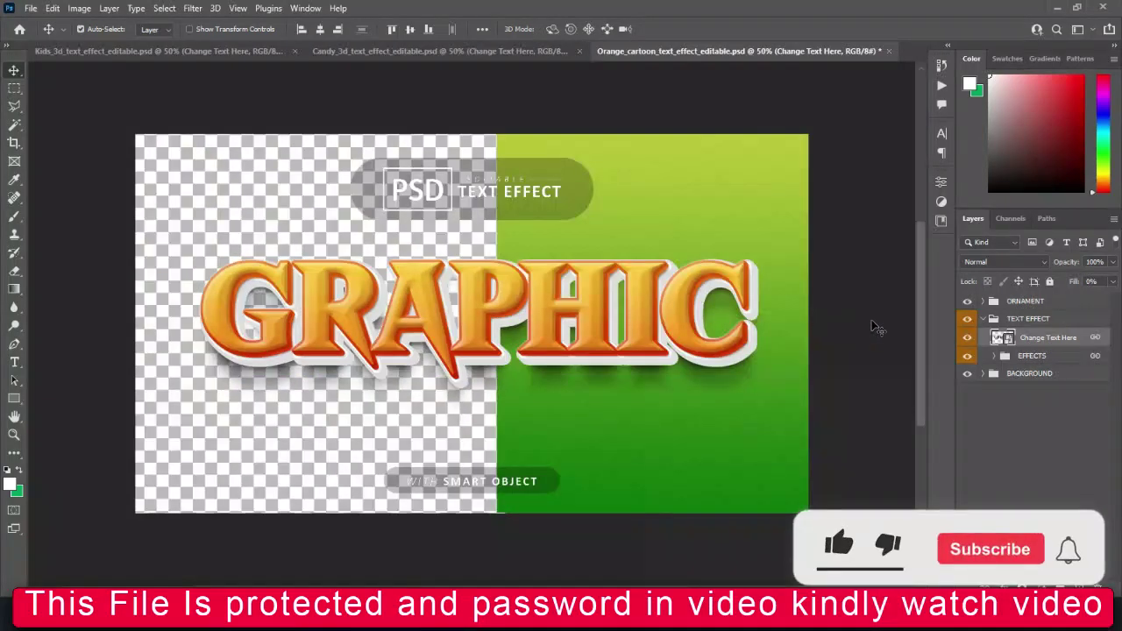
pyautogui.click(967, 373)
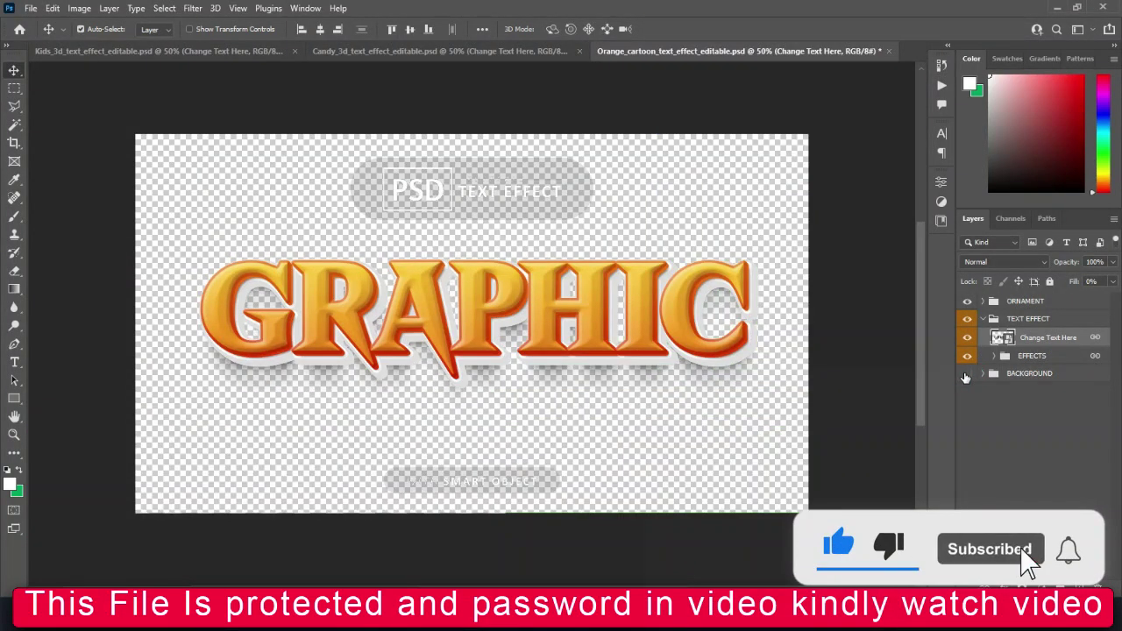
pyautogui.click(967, 375)
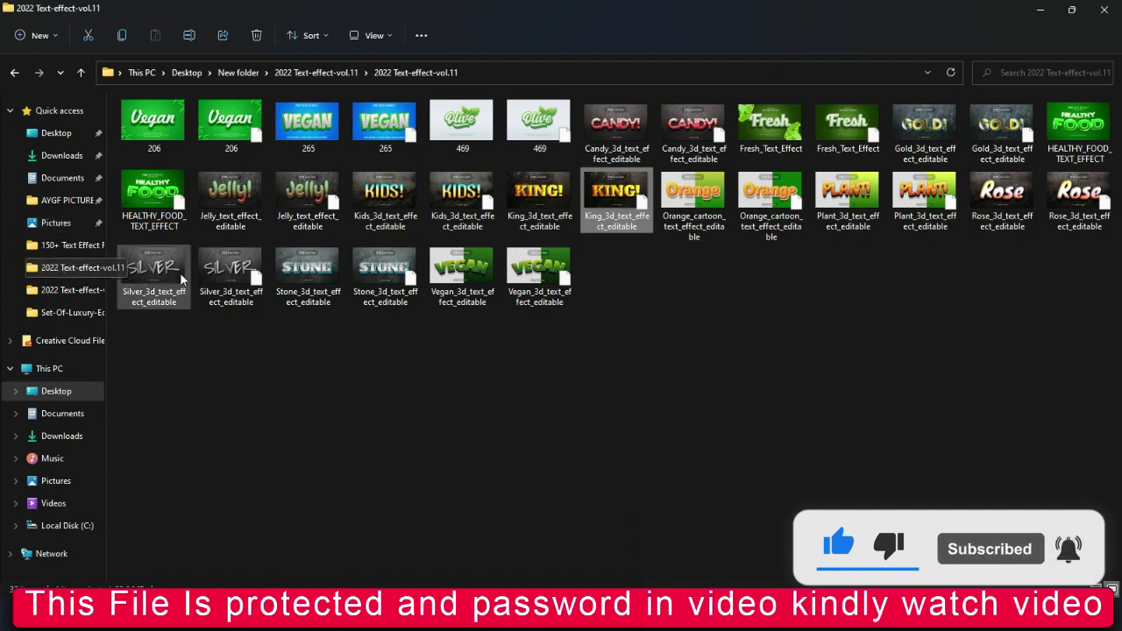
# - Open Silver_3d_text_effect_editable.psd from the 2022 Text-effect-vol.11 folder
pyautogui.click(215, 279)
pyautogui.doubleClick(216, 279)
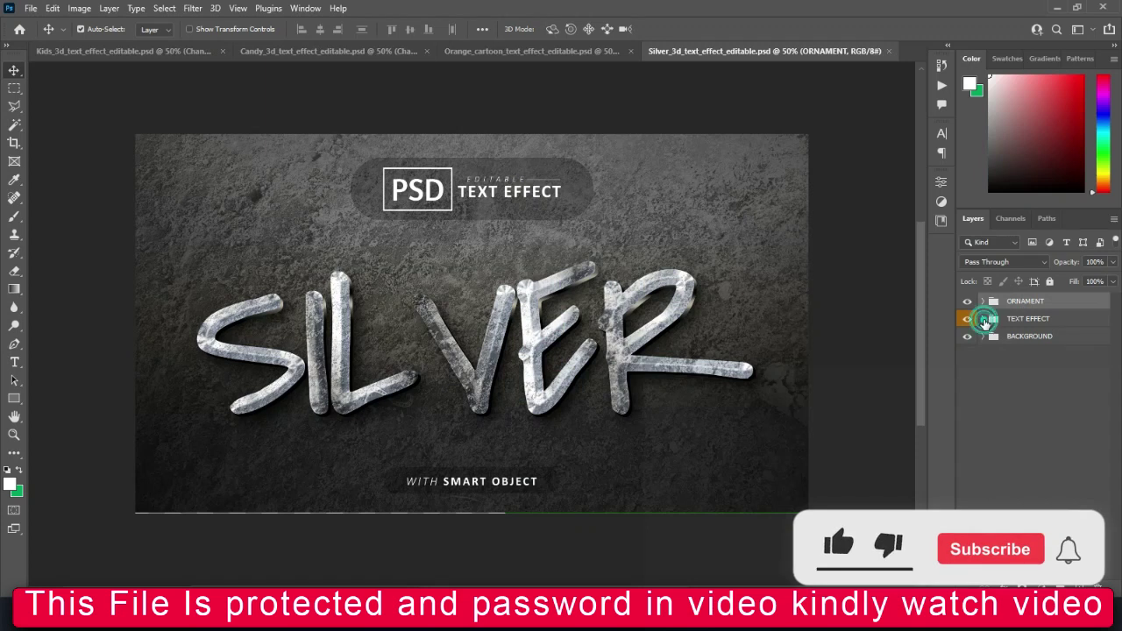
# - Replace the Change Text Here smart object's SILVER wording with Metal
pyautogui.click(984, 318)
pyautogui.doubleClick(1004, 339)
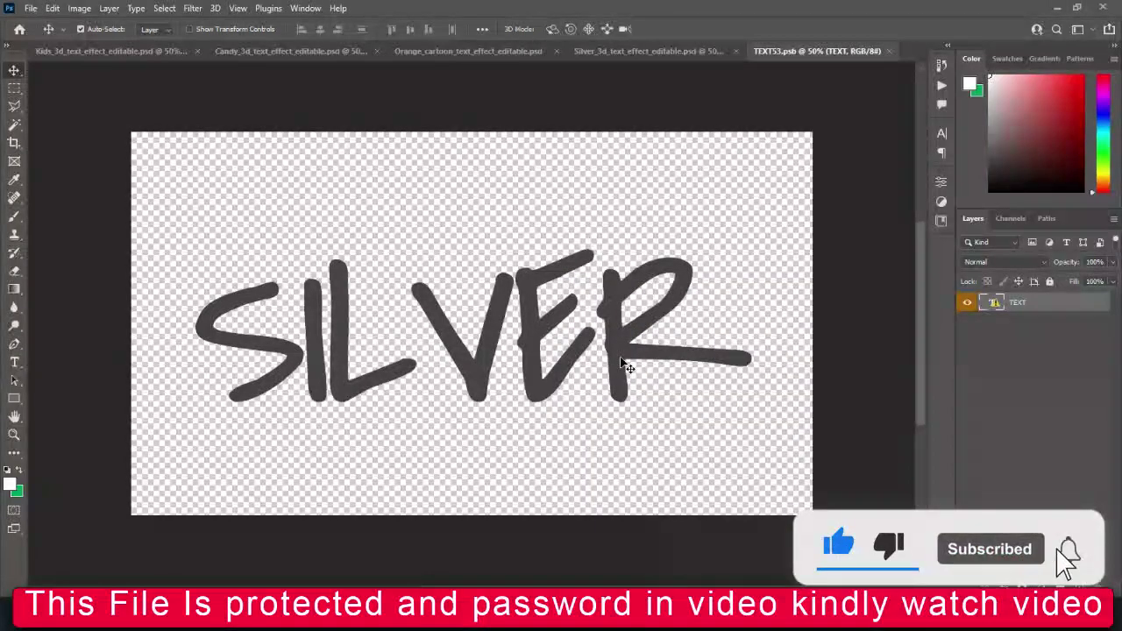
pyautogui.doubleClick(633, 350)
pyautogui.click(649, 287)
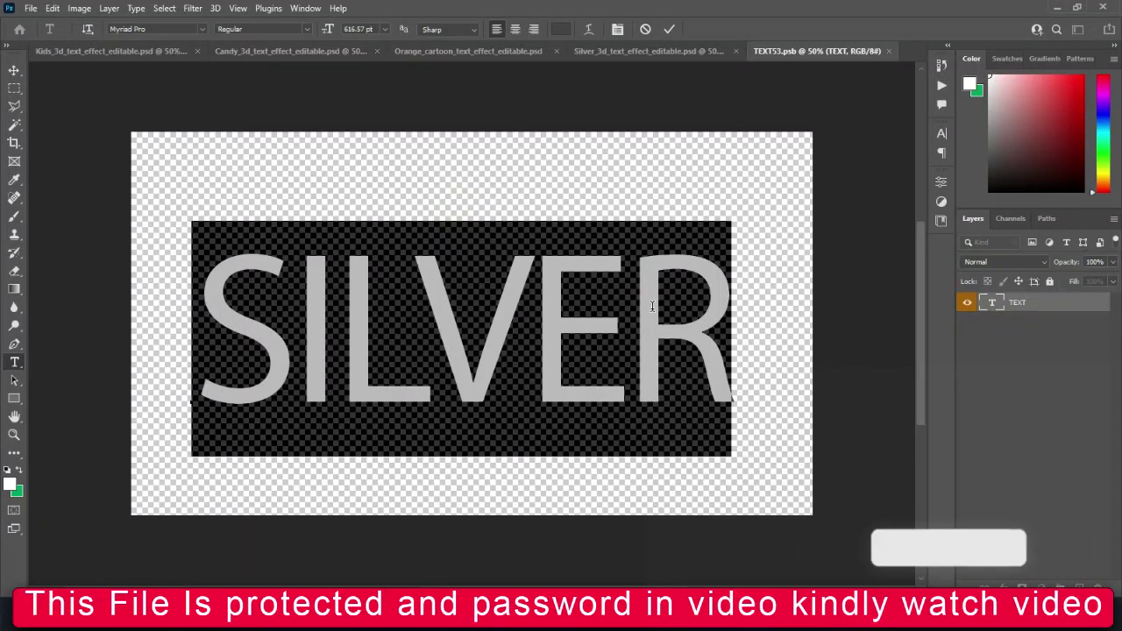
pyautogui.write('Metal')
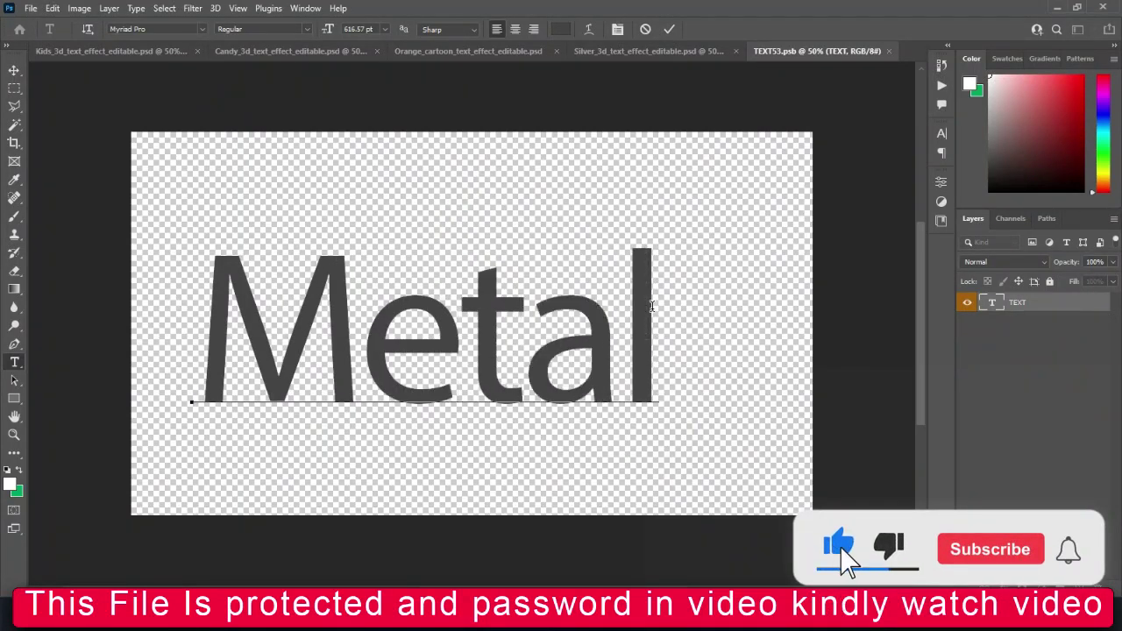
pyautogui.click(669, 29)
pyautogui.press('v')
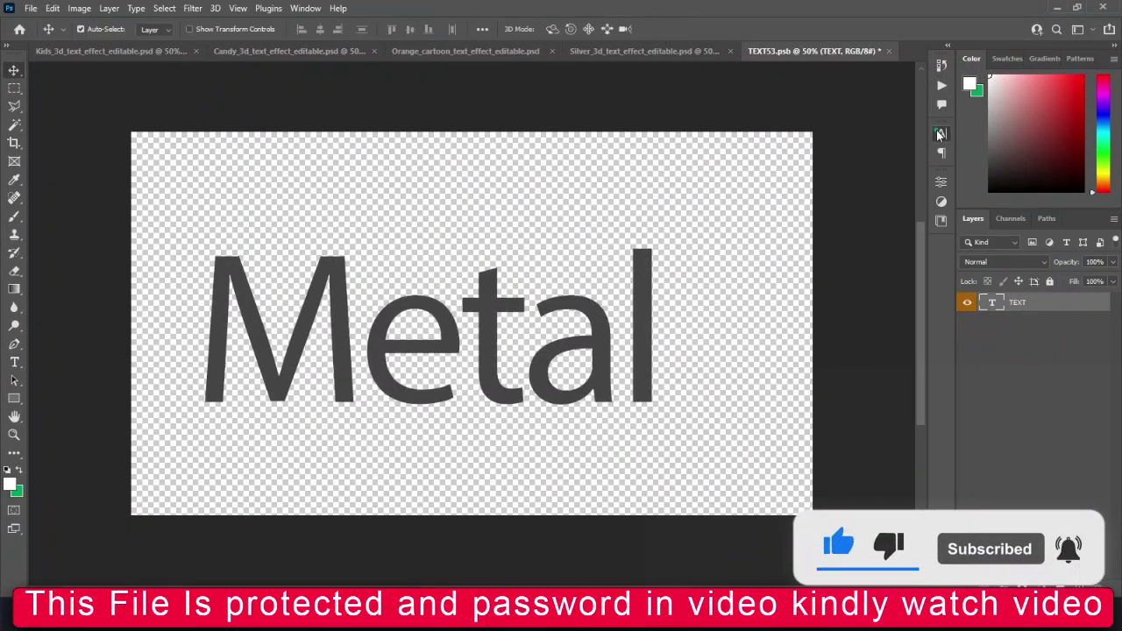
# - Set Metal in faux-bold Allura, then save and close the smart object
pyautogui.click(940, 133)
pyautogui.click(858, 154)
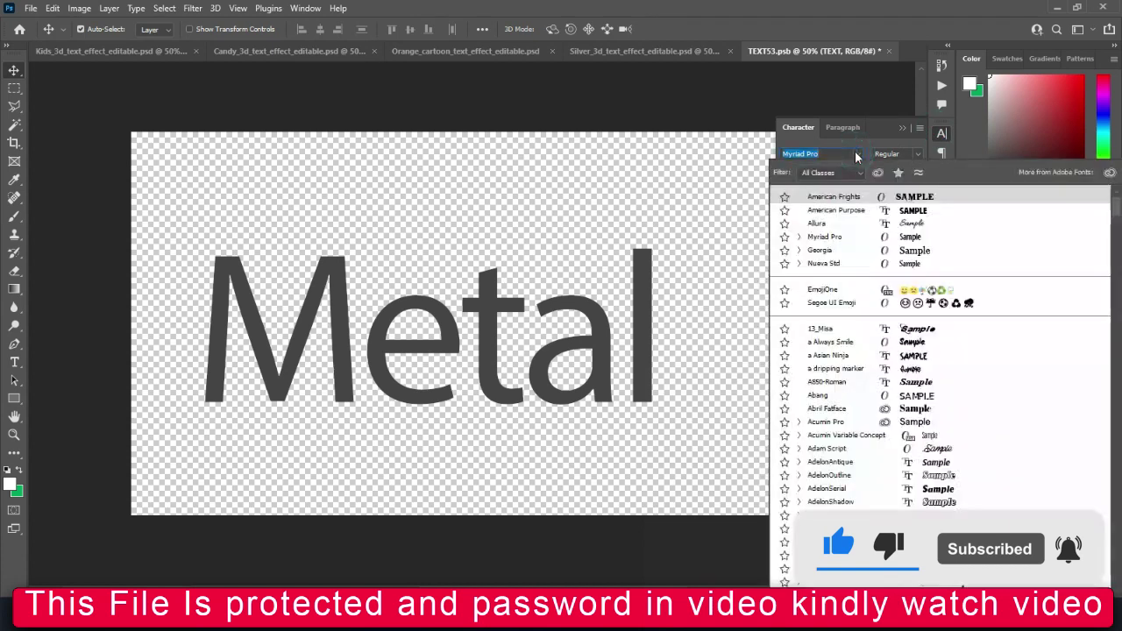
pyautogui.click(951, 224)
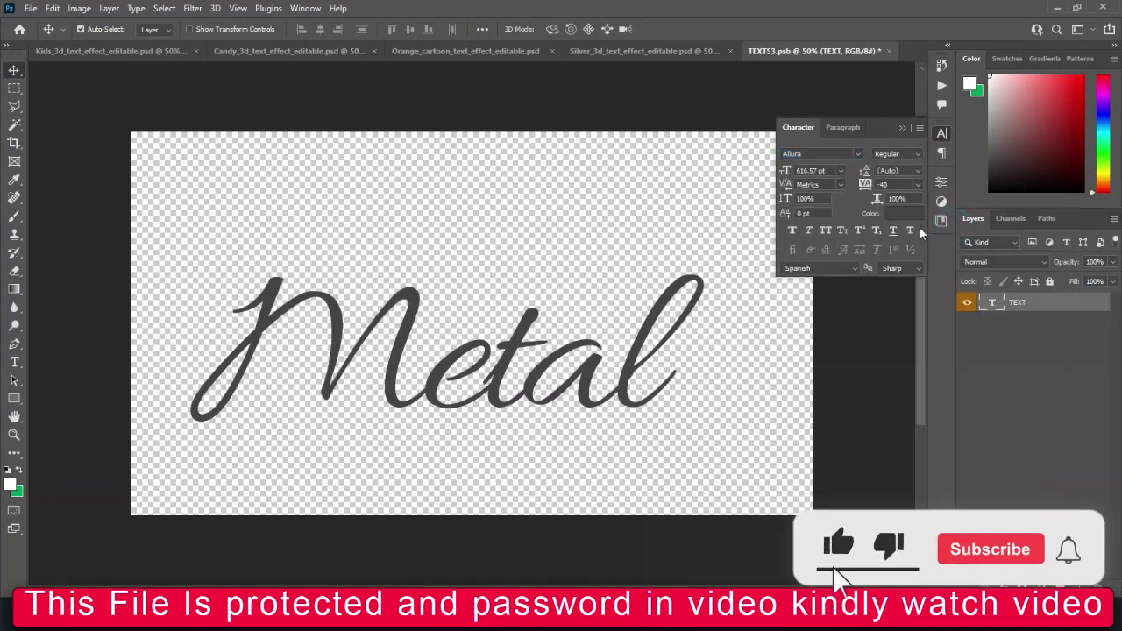
pyautogui.click(792, 230)
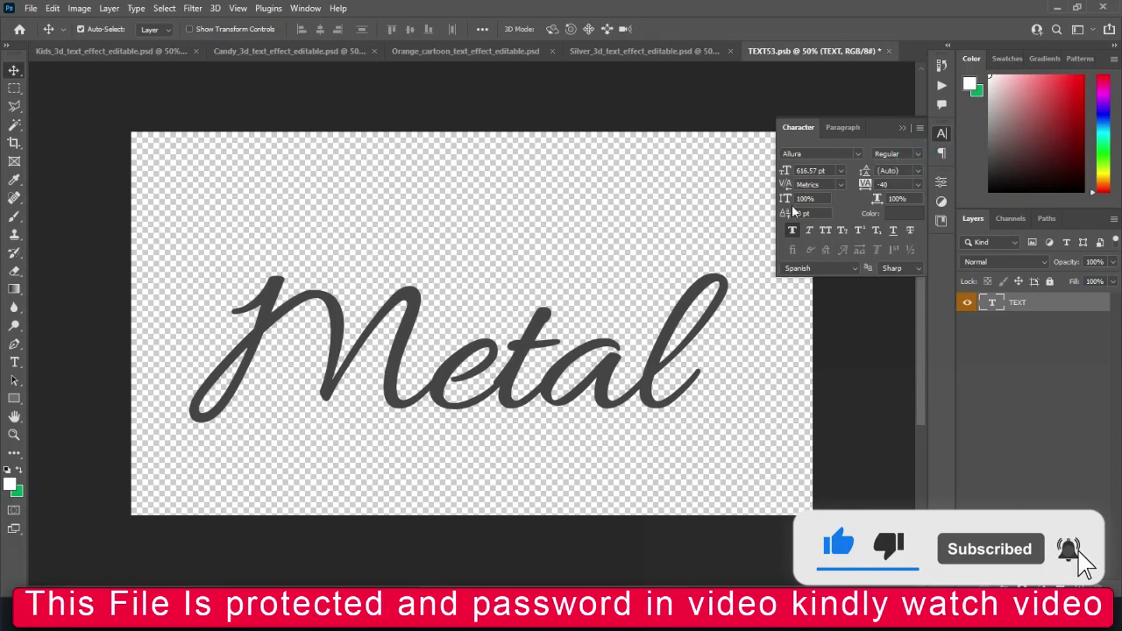
pyautogui.click(889, 51)
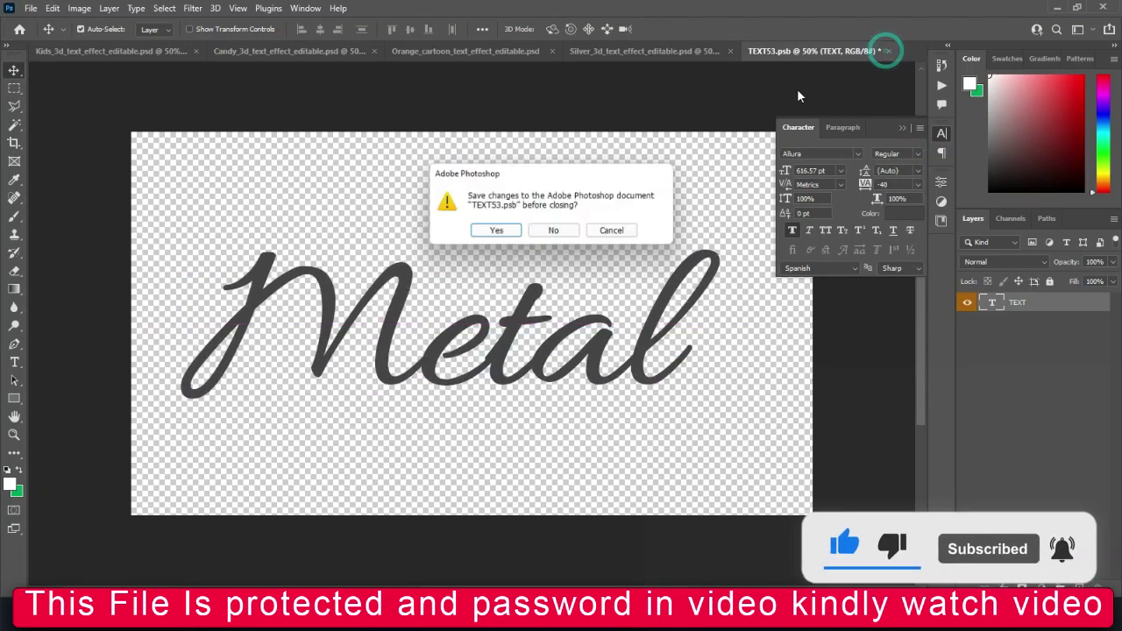
pyautogui.click(516, 237)
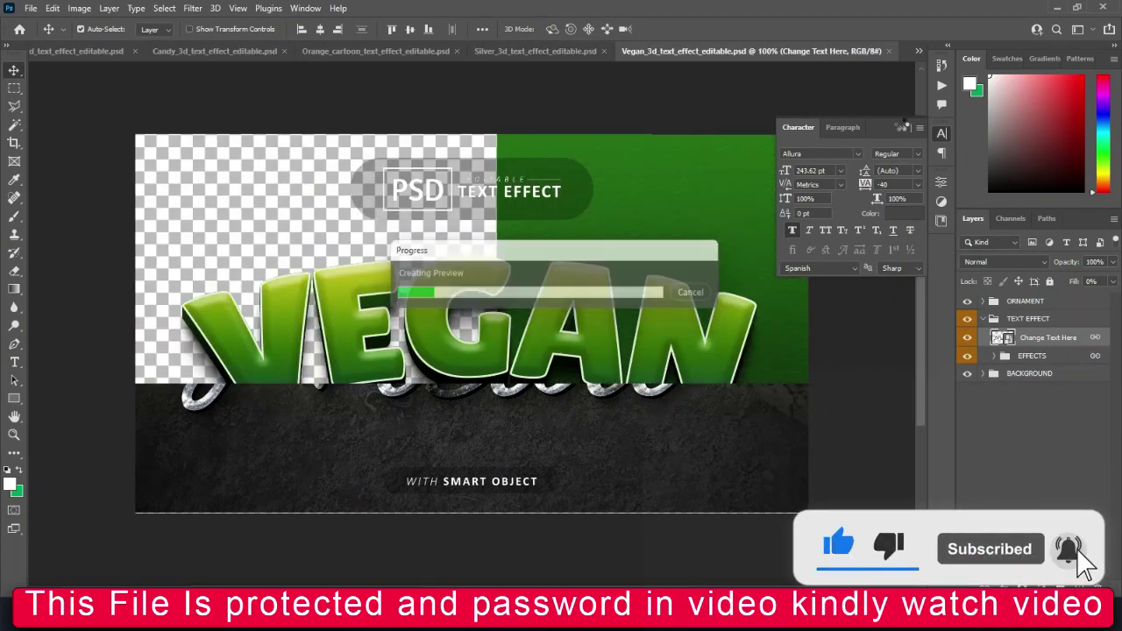
# - Replace the Vegan smart object's wording with UNION, substituting the missing font
pyautogui.click(904, 130)
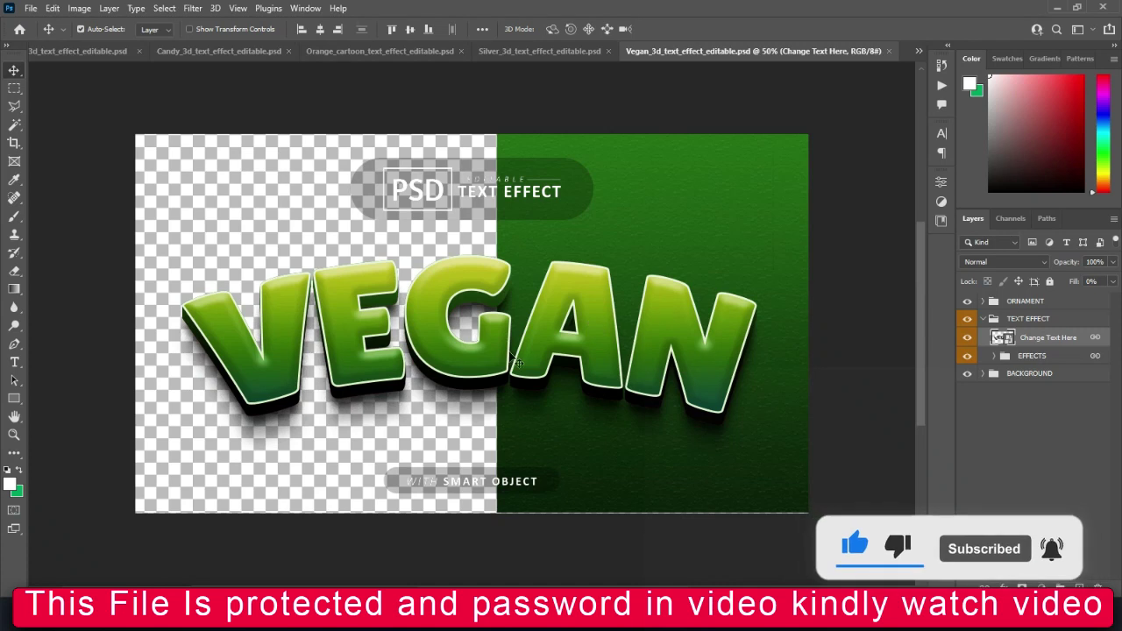
pyautogui.doubleClick(1010, 339)
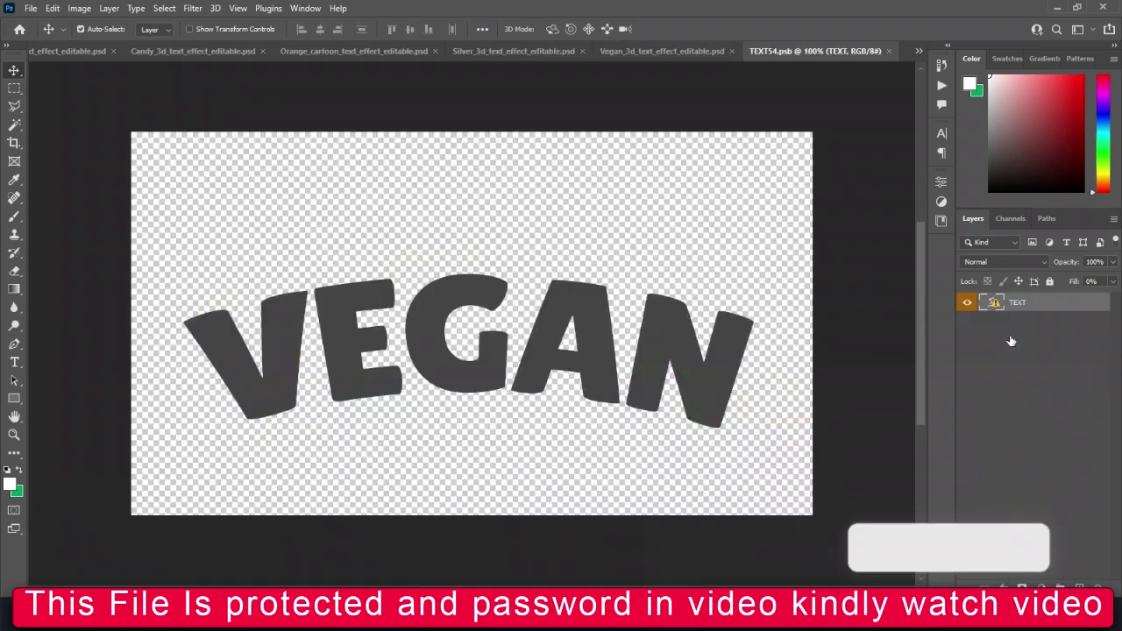
pyautogui.doubleClick(636, 367)
pyautogui.click(668, 287)
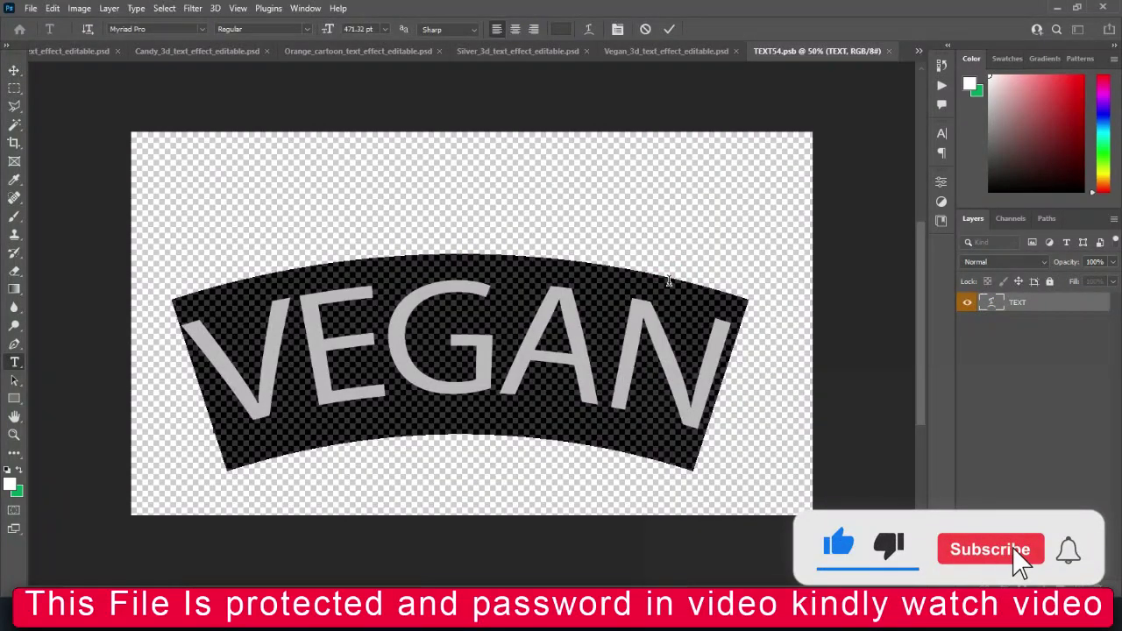
pyautogui.write('un')
pyautogui.press('BackSpace')
pyautogui.press('BackSpace')
pyautogui.write('U')
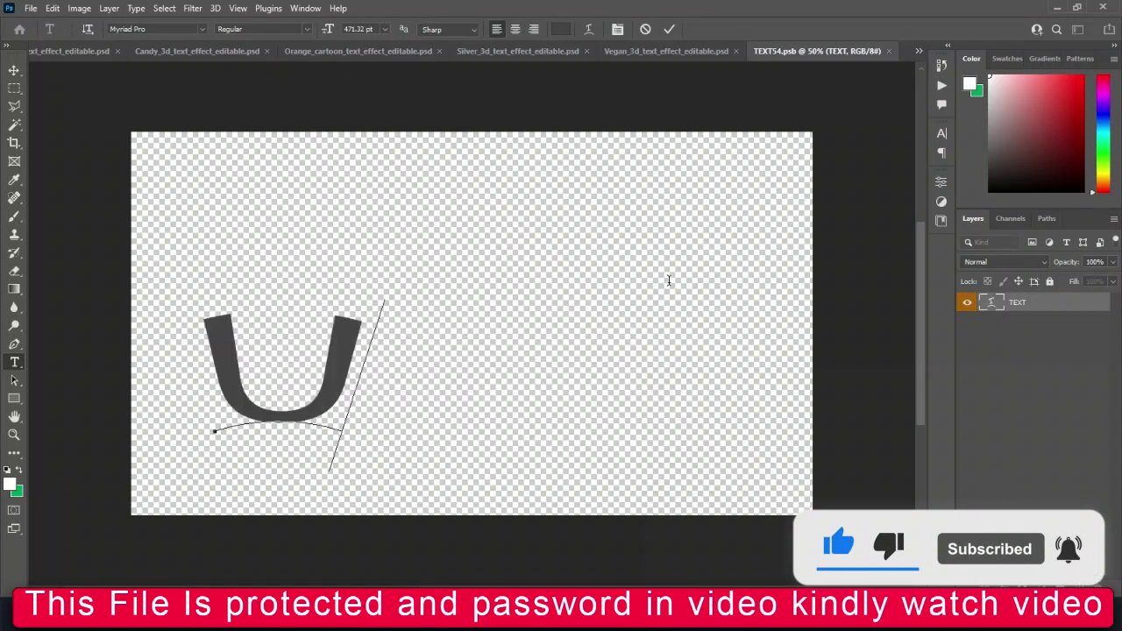
pyautogui.write('NION')
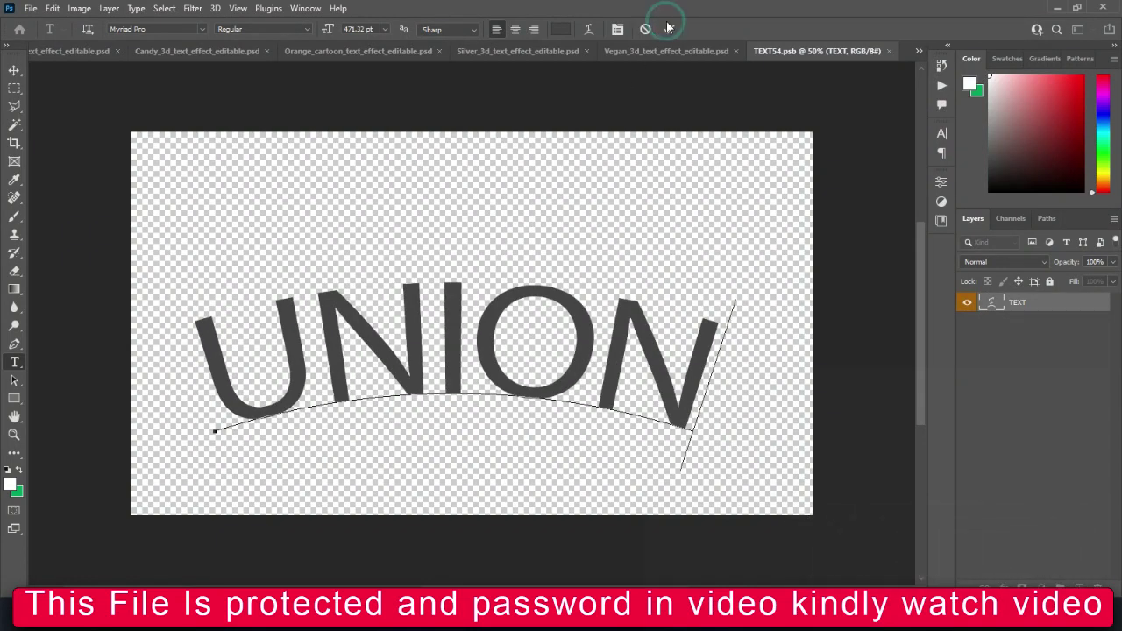
pyautogui.click(666, 28)
# - Set UNION in American Purpose, shift it up and right, and save the smart object
pyautogui.click(942, 133)
pyautogui.click(841, 156)
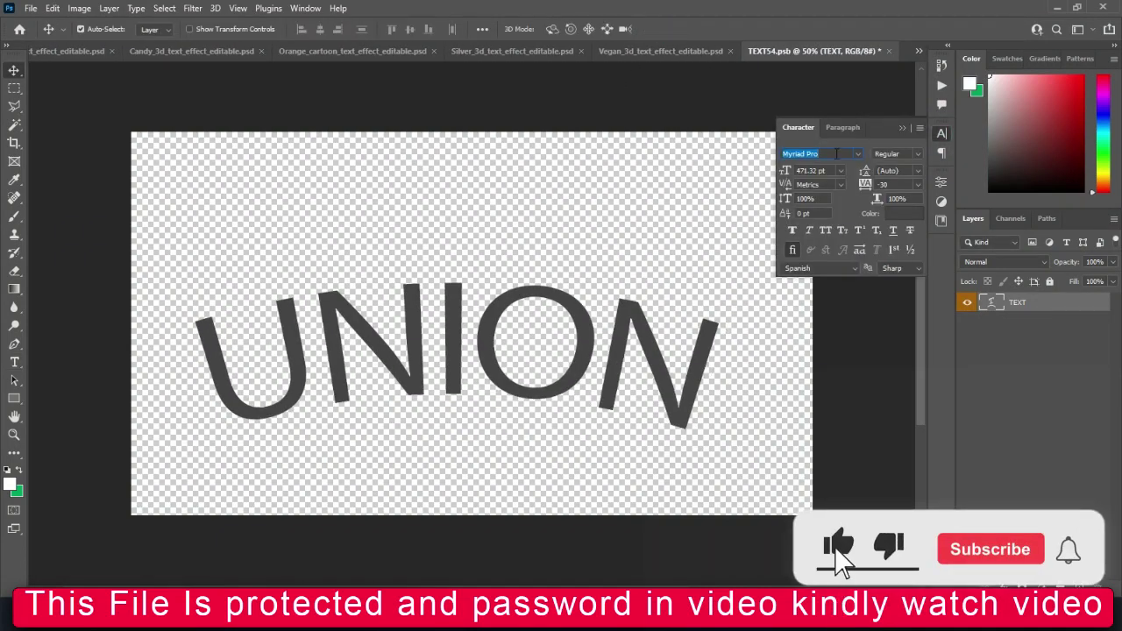
pyautogui.write('AMERI')
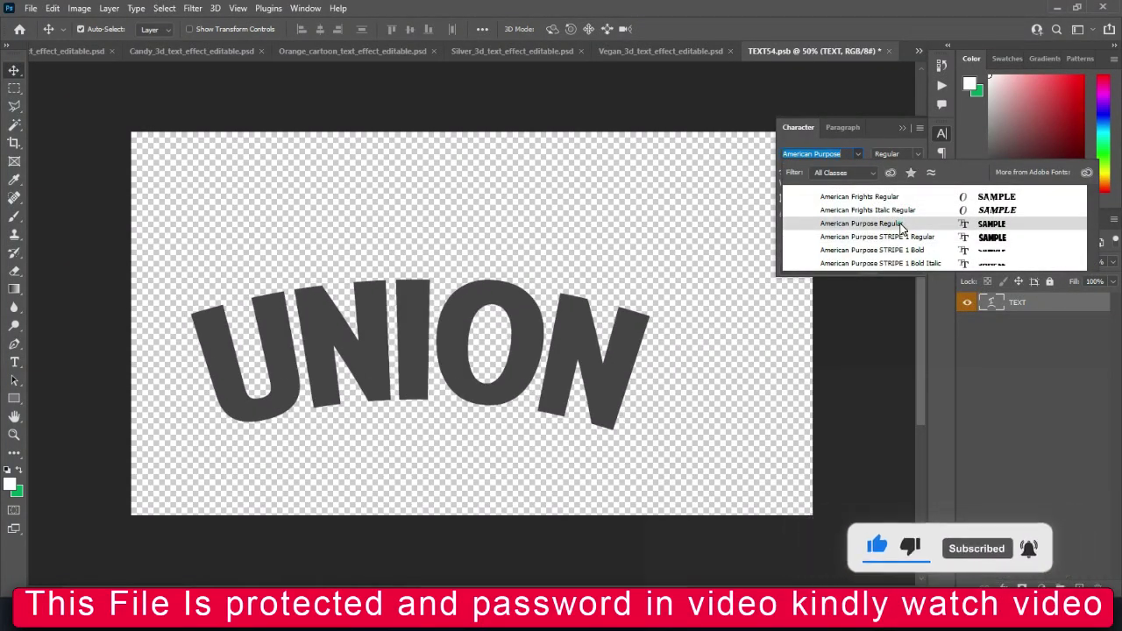
pyautogui.click(901, 227)
pyautogui.moveTo(610, 313); pyautogui.dragTo(658, 291)
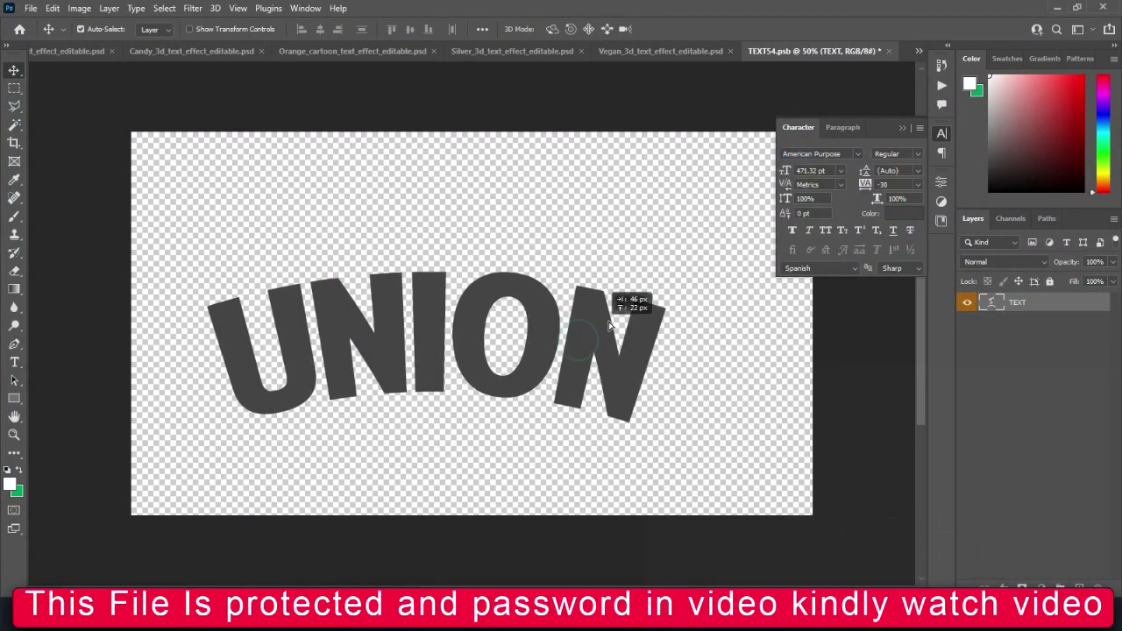
pyautogui.click(889, 51)
pyautogui.click(496, 233)
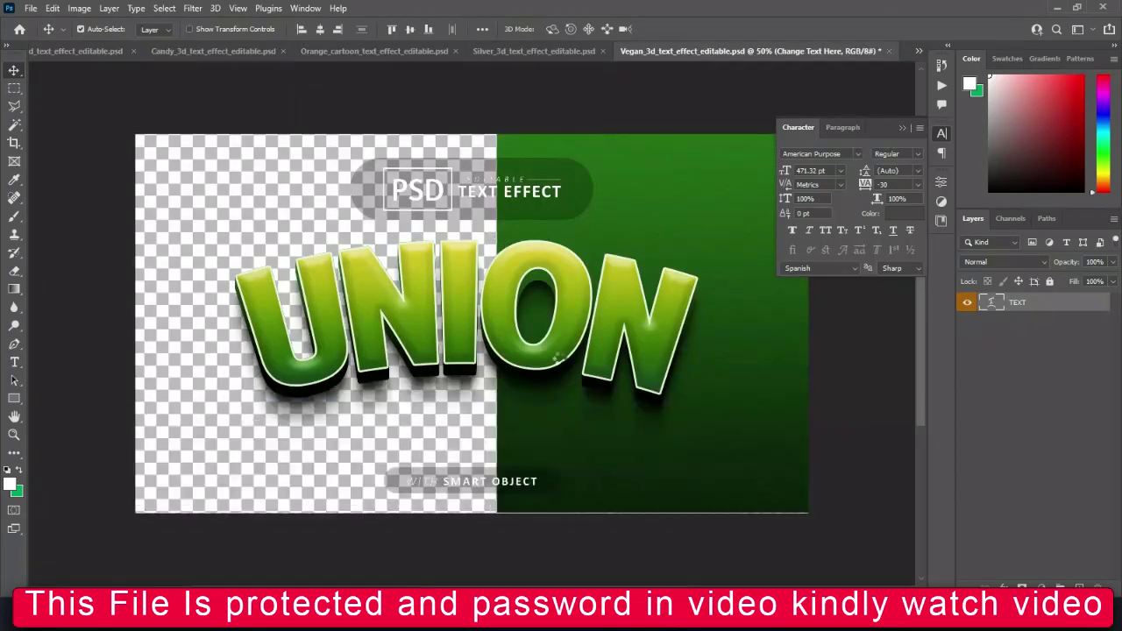
# - Zoom in to inspect the UNION design, fit the canvas, and return to the effects folder
pyautogui.hotkey('ctrl', '+')
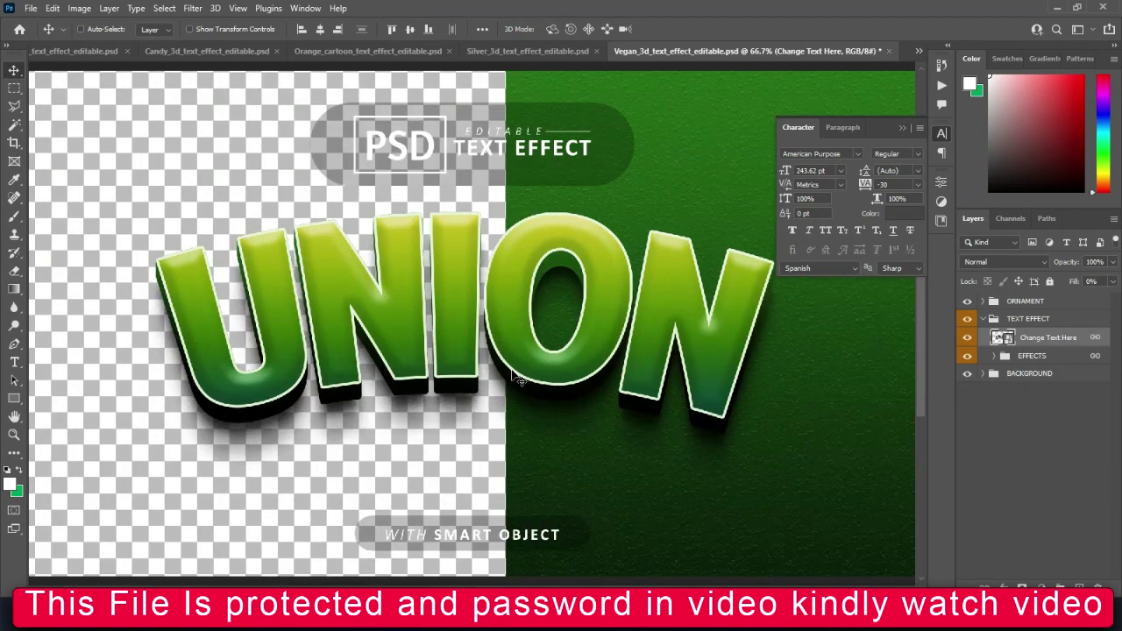
pyautogui.hotkey('ctrl', '0')
pyautogui.moveTo(497, 614)
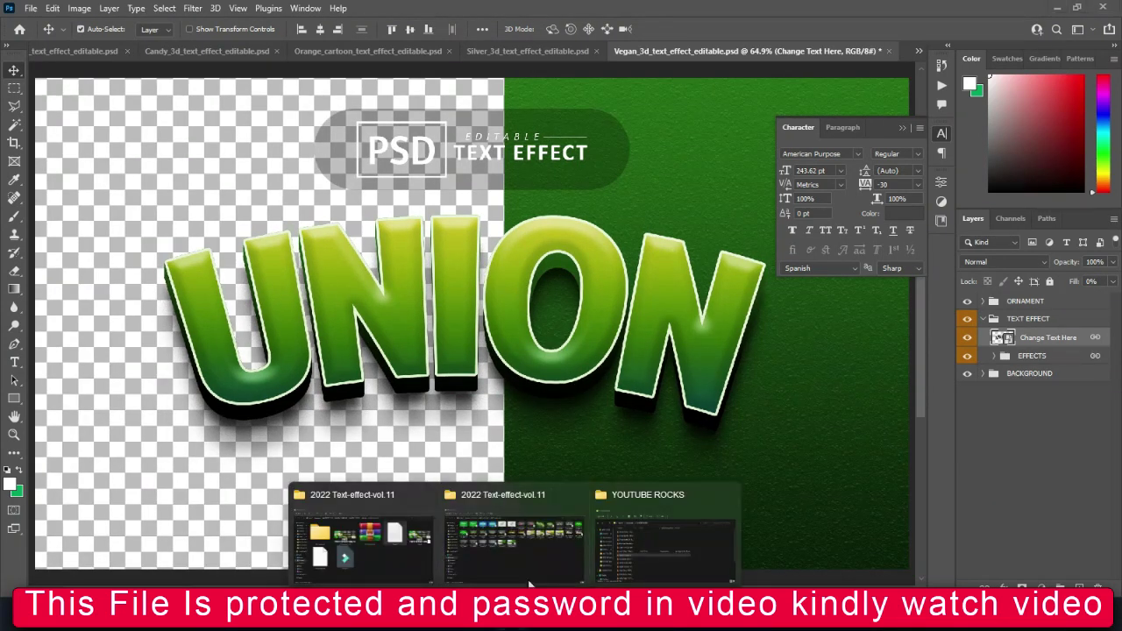
pyautogui.click(495, 522)
# - Read the total size of all selected effect files in Properties, then go up two levels to New folder
pyautogui.hotkey('ctrl', 'a')
pyautogui.rightClick(530, 281)
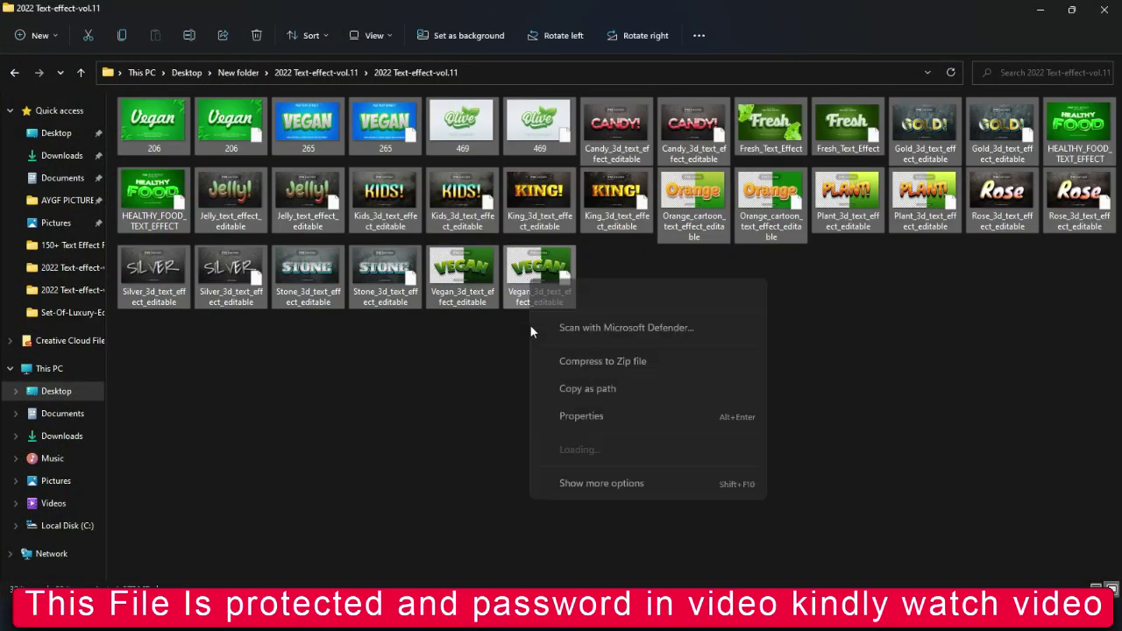
pyautogui.click(563, 399)
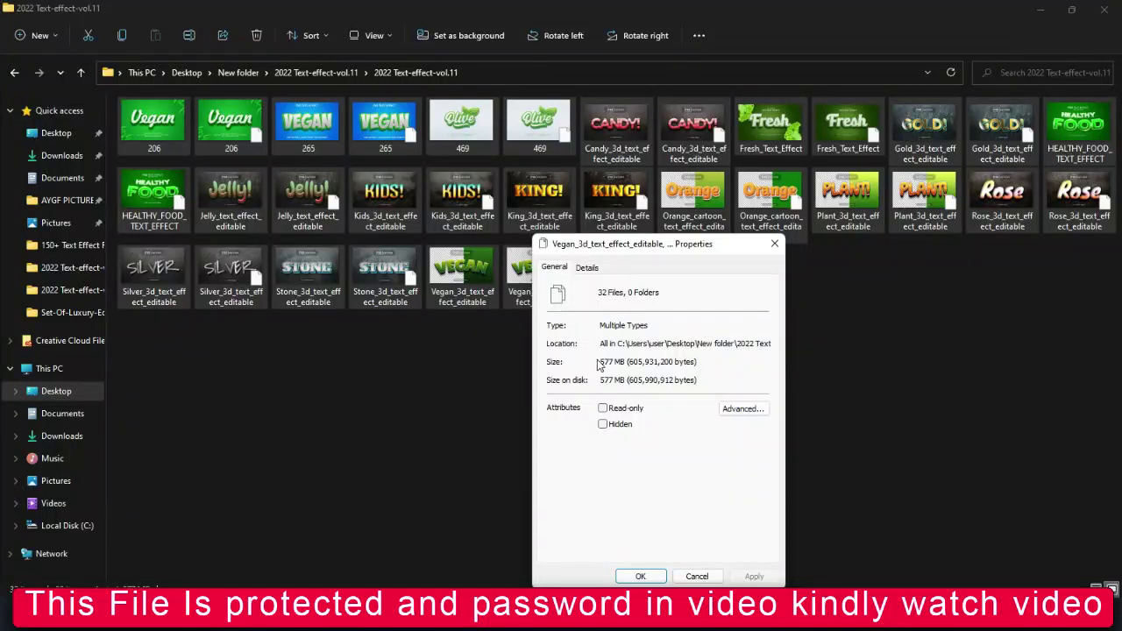
pyautogui.click(685, 579)
pyautogui.hotkey('alt', 'Up')
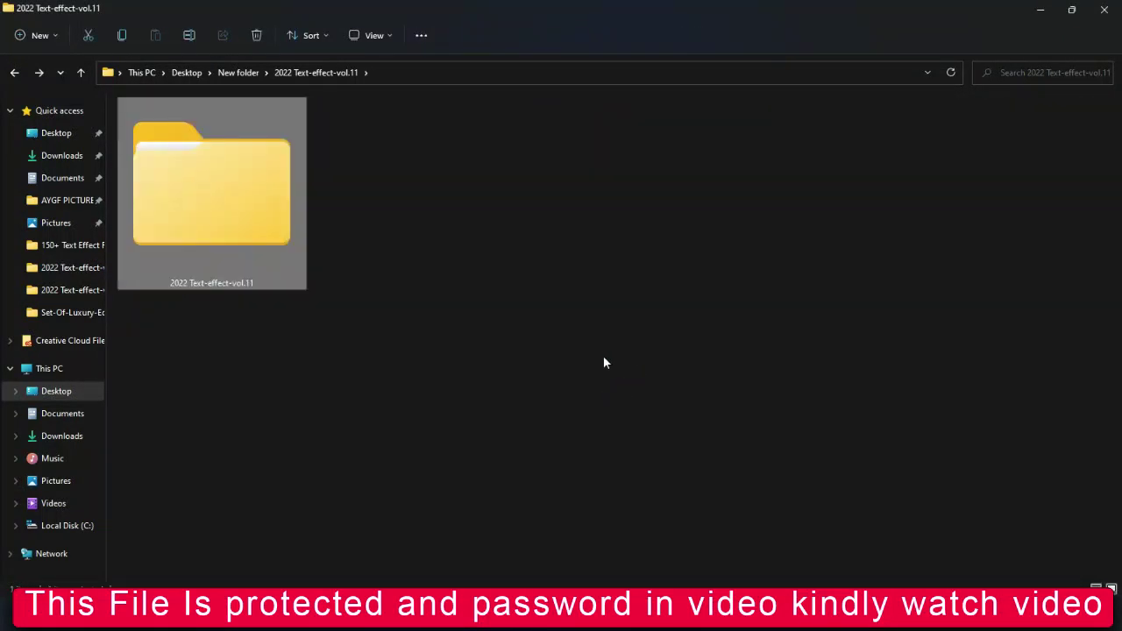
pyautogui.hotkey('alt', 'Up')
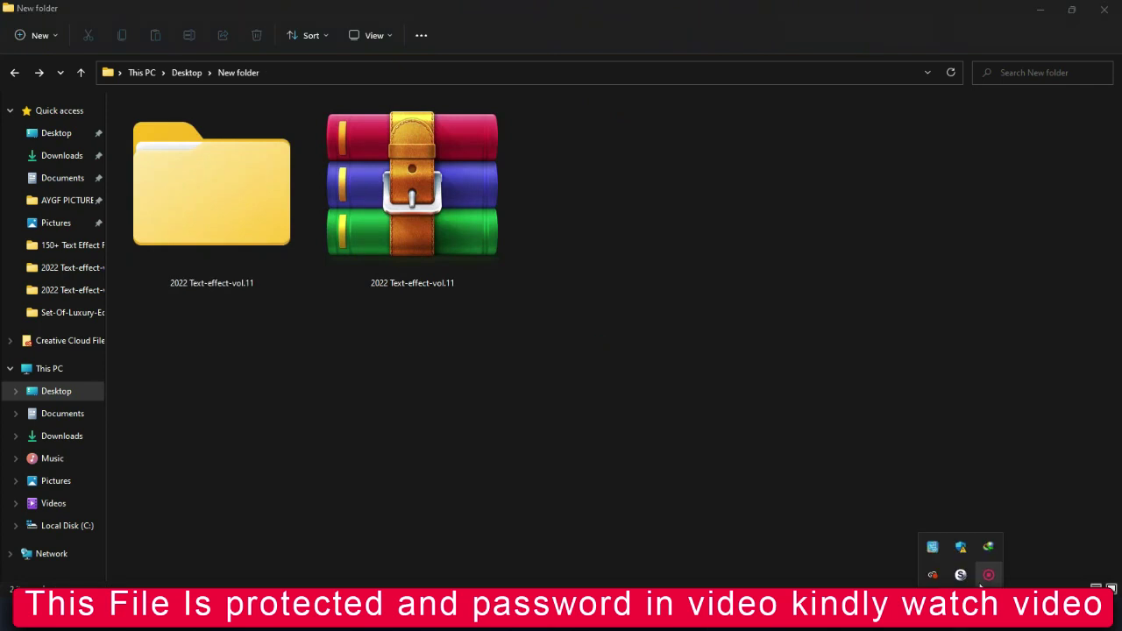